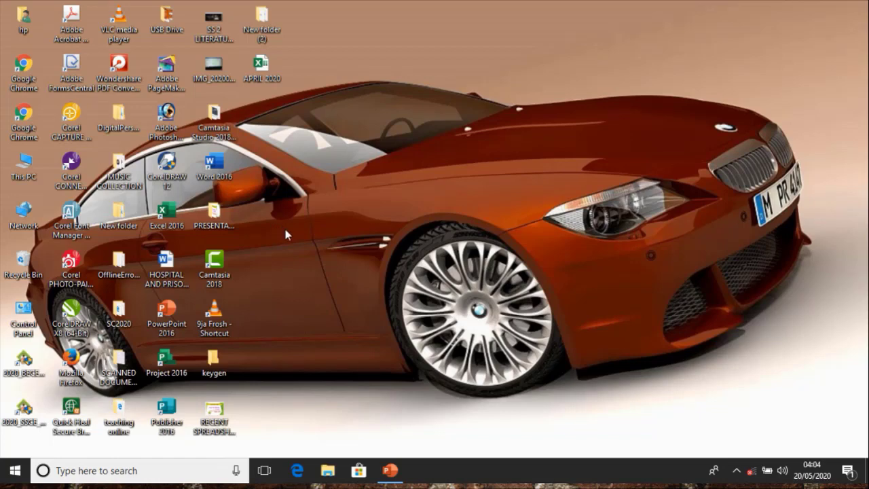
Open a blank workbook through the Excel 2016 desktop shortcut, then close Excel.
click(221, 167)
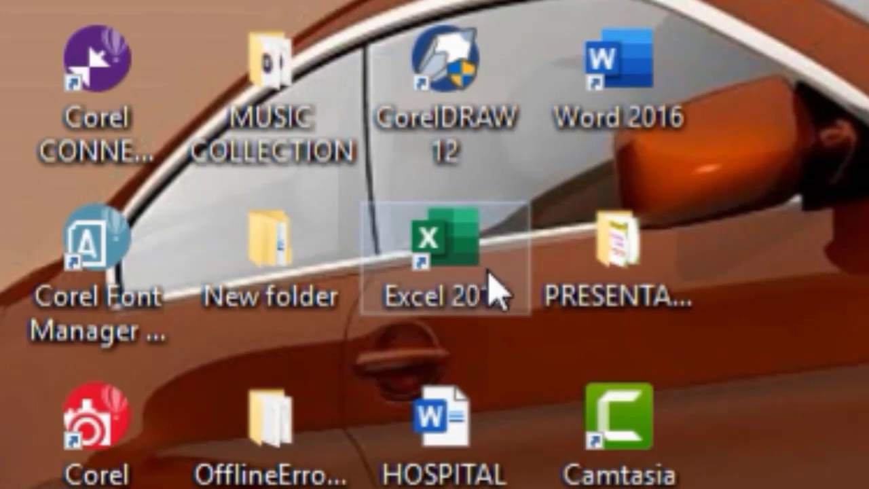
double_click(494, 291)
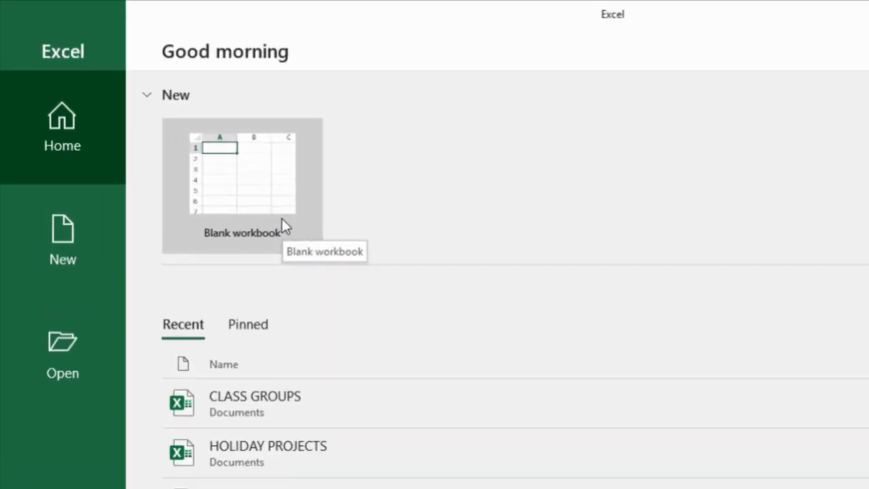
click(199, 154)
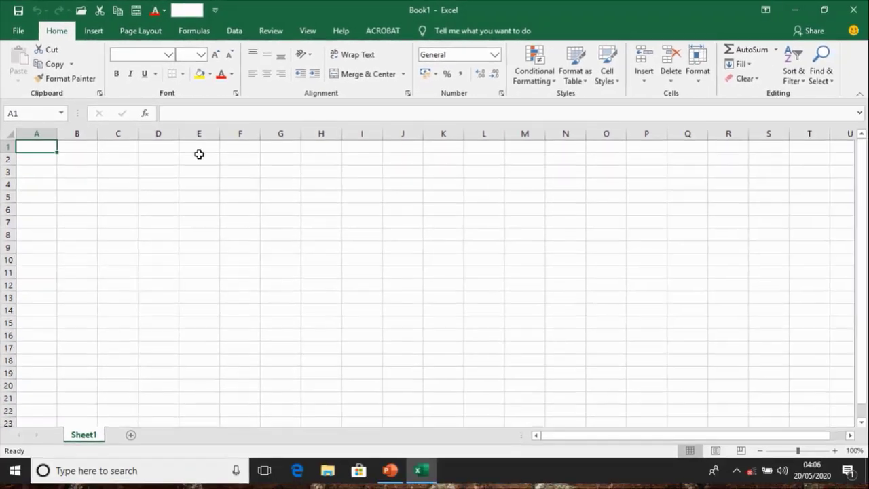
click(197, 156)
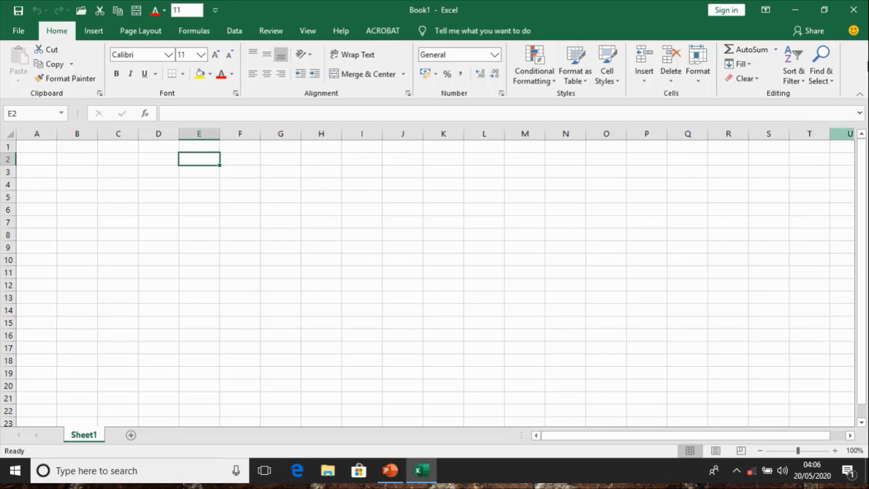
click(858, 13)
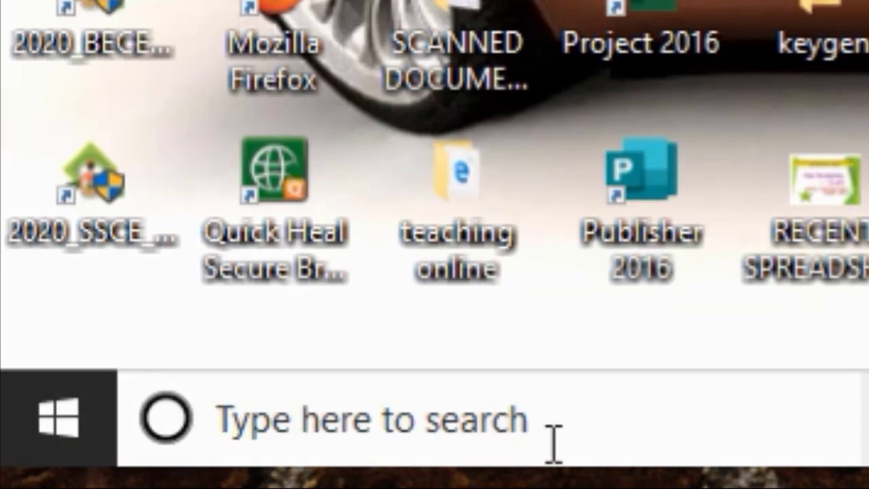
Search Windows for "MICROSOFT EXCEL" and launch Excel 2016 from the best match.
click(368, 443)
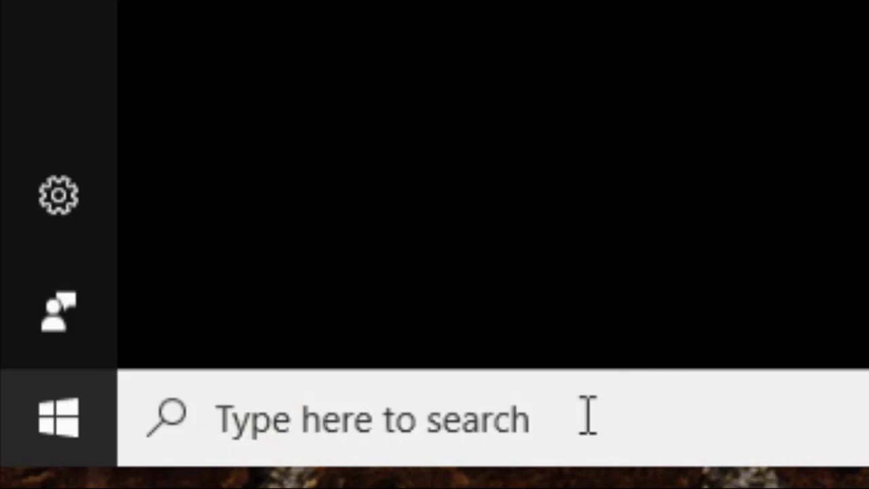
text(MICROSOF)
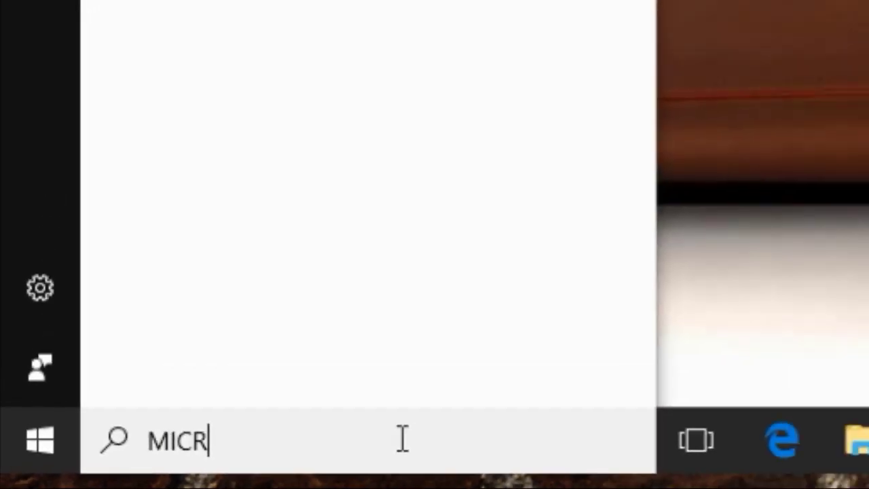
text(T EXCE)
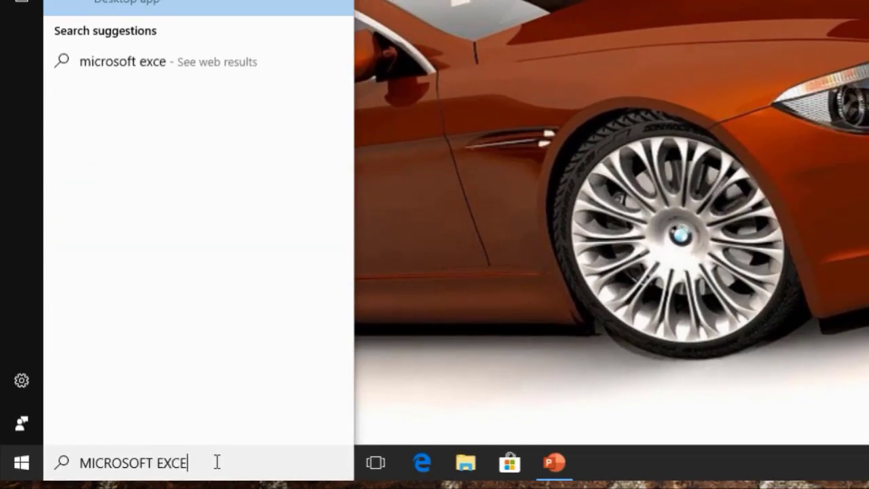
text(L)
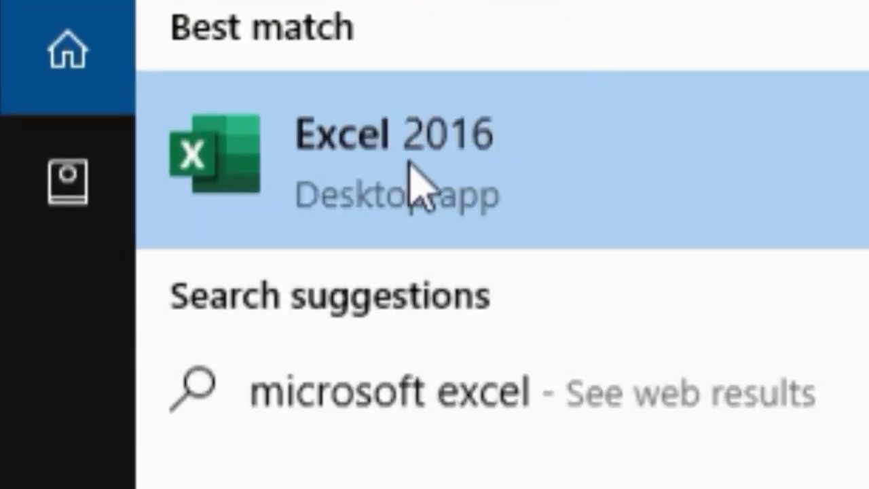
click(331, 169)
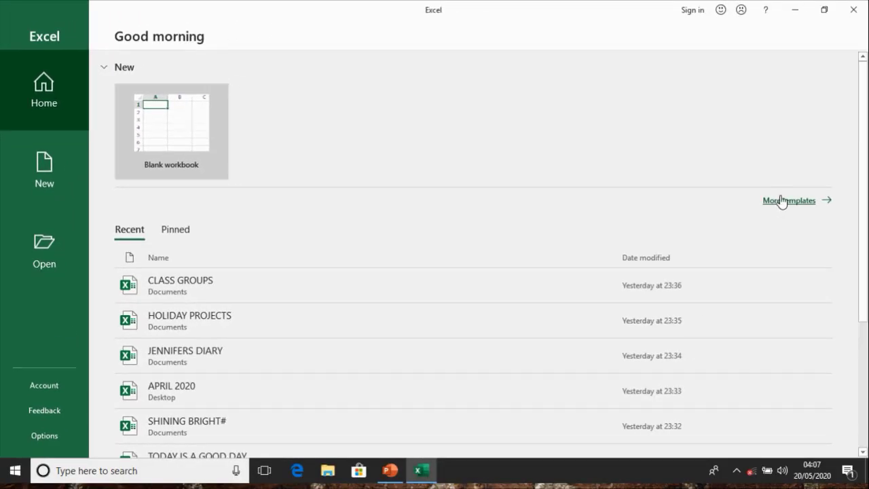
Create a blank workbook from the full template gallery and close Excel.
click(781, 201)
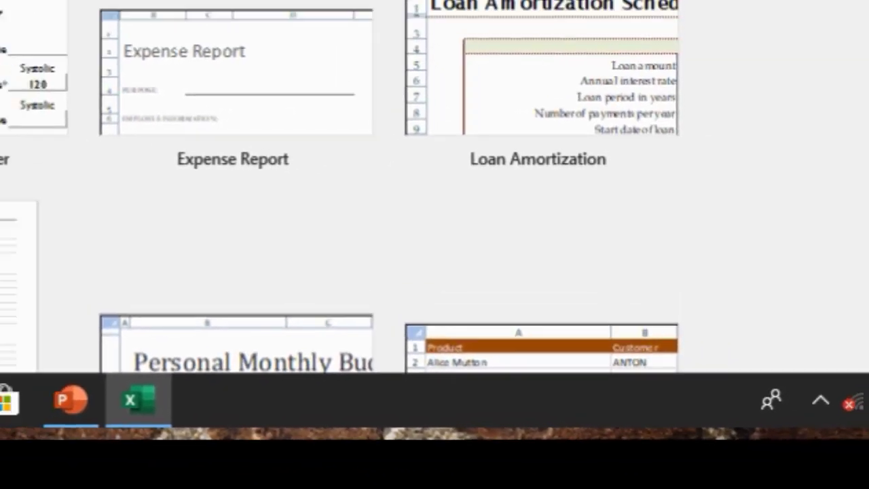
click(109, 121)
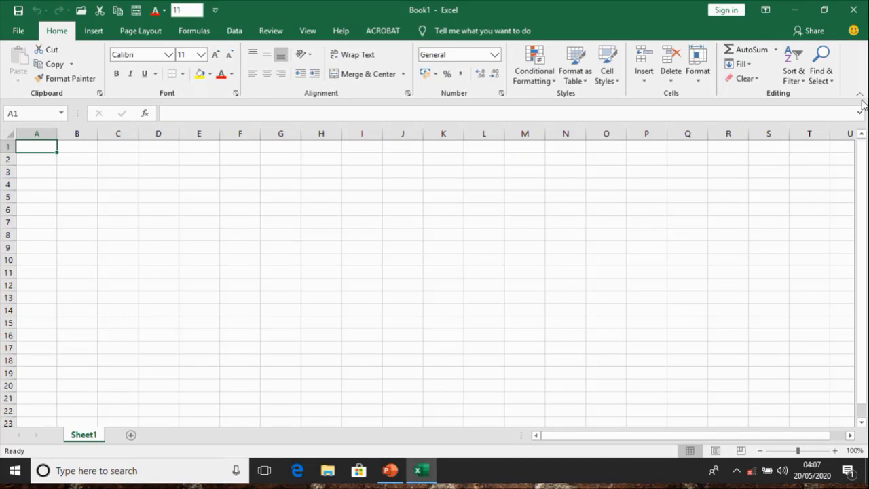
click(853, 9)
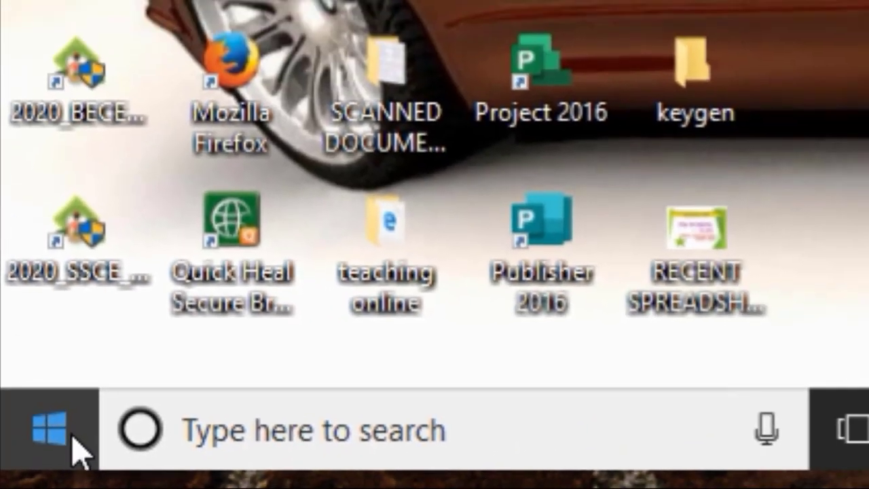
Launch Excel 2016 from the Windows Start app list and create a blank workbook.
click(49, 429)
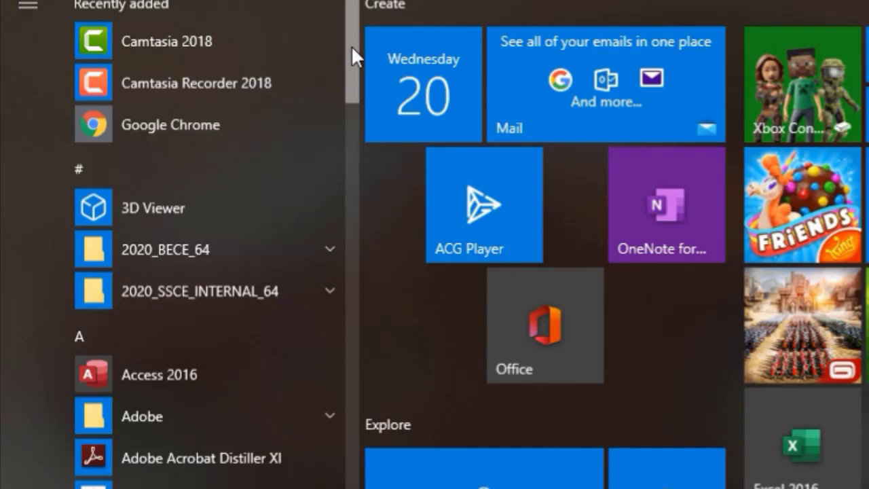
drag(351, 45, 378, 211)
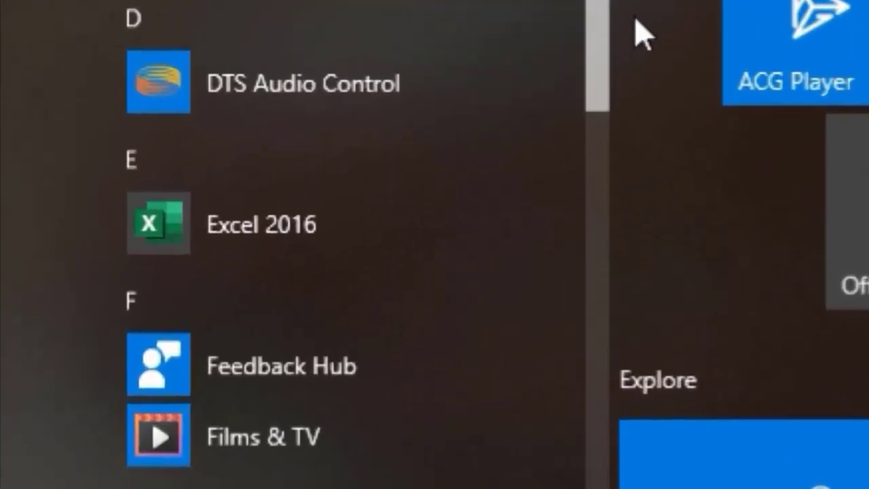
drag(713, 4, 713, 40)
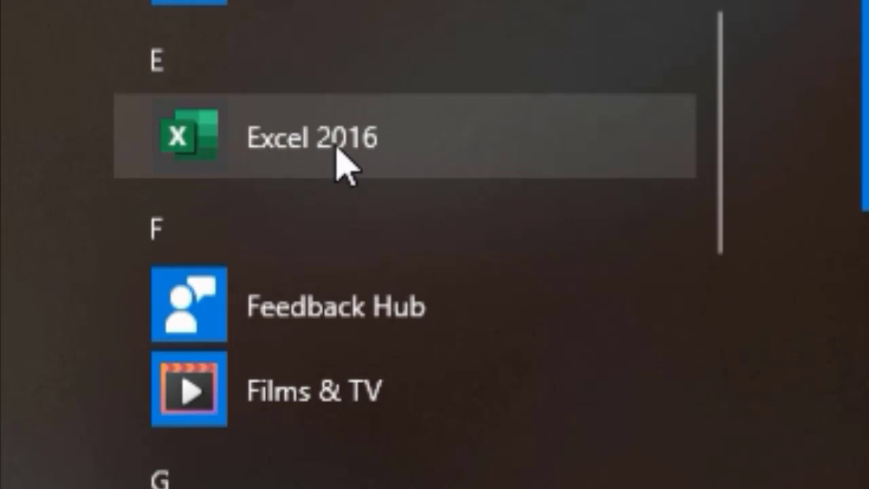
drag(718, 51, 714, 106)
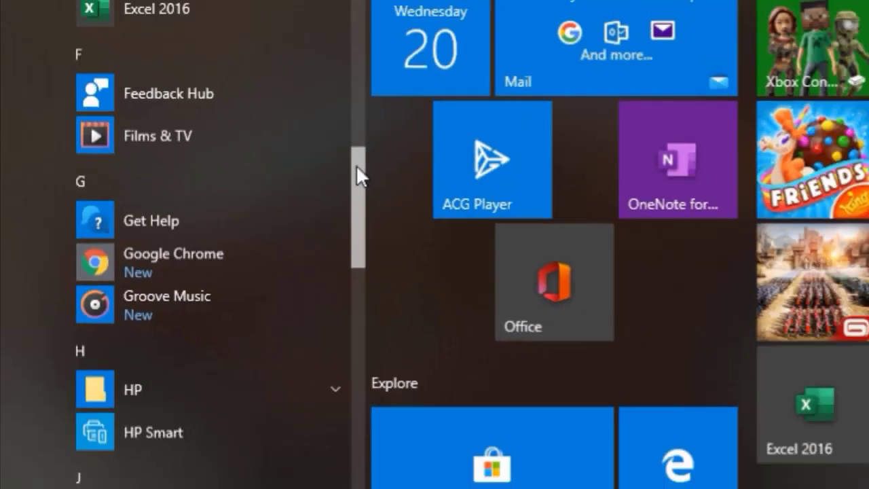
drag(357, 175, 357, 149)
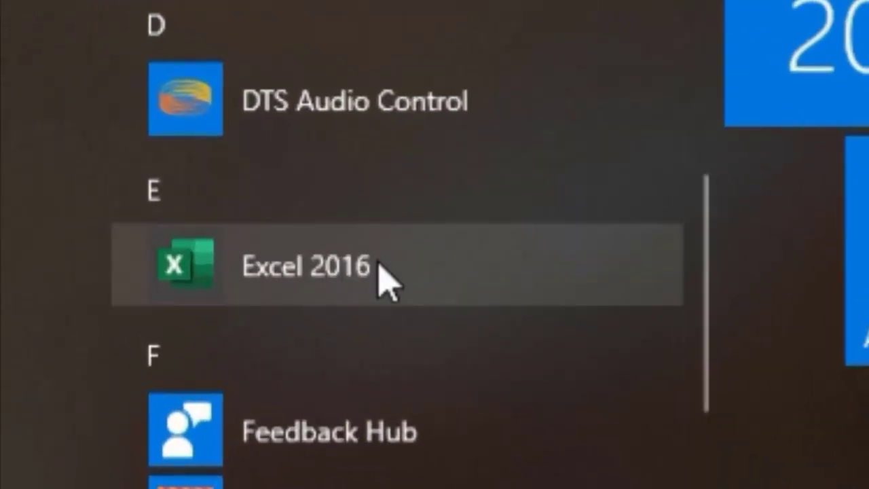
click(336, 281)
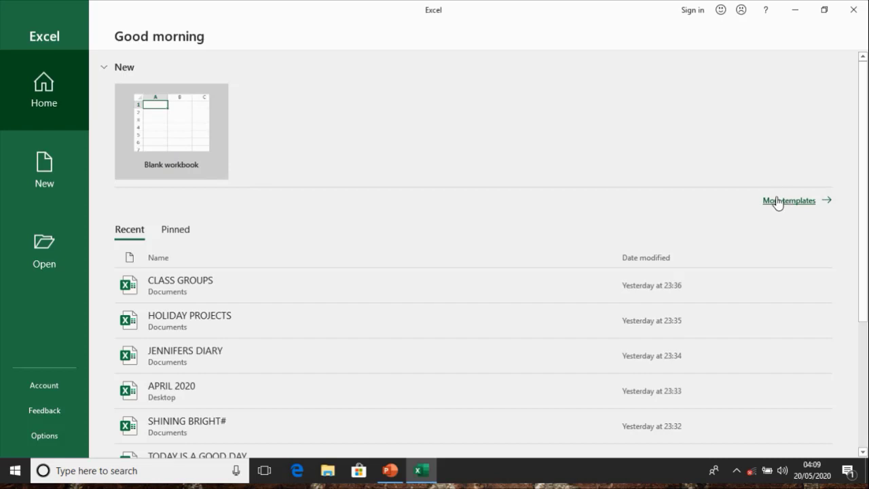
click(186, 159)
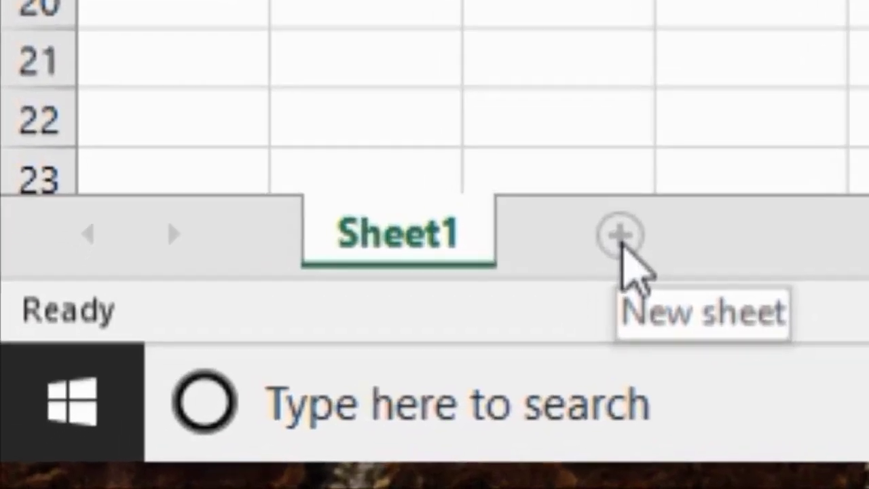
Add three new worksheets after Sheet1 in the workbook.
click(618, 237)
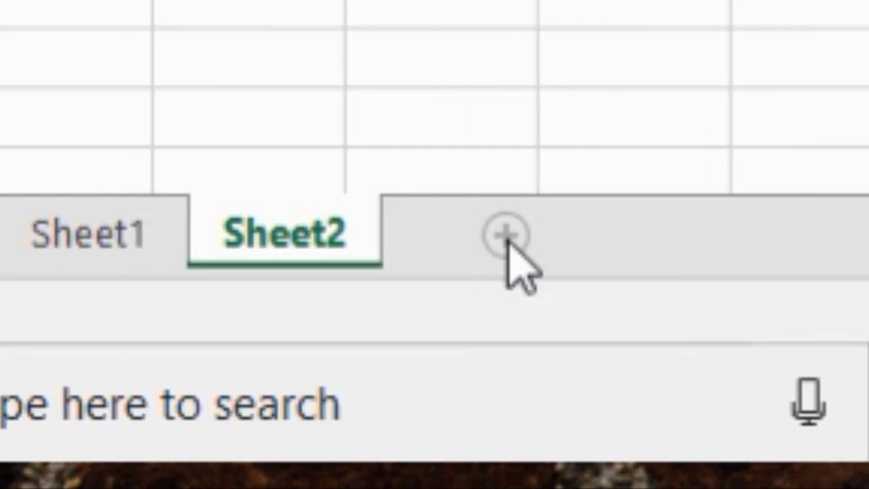
click(508, 239)
click(701, 238)
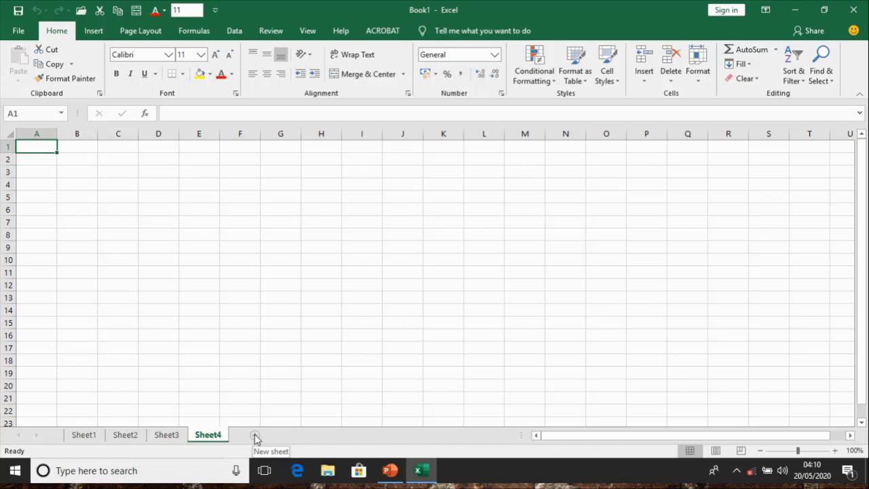
Go through the worksheets from Sheet1 to Sheet4, viewing each one's blank grid.
click(158, 382)
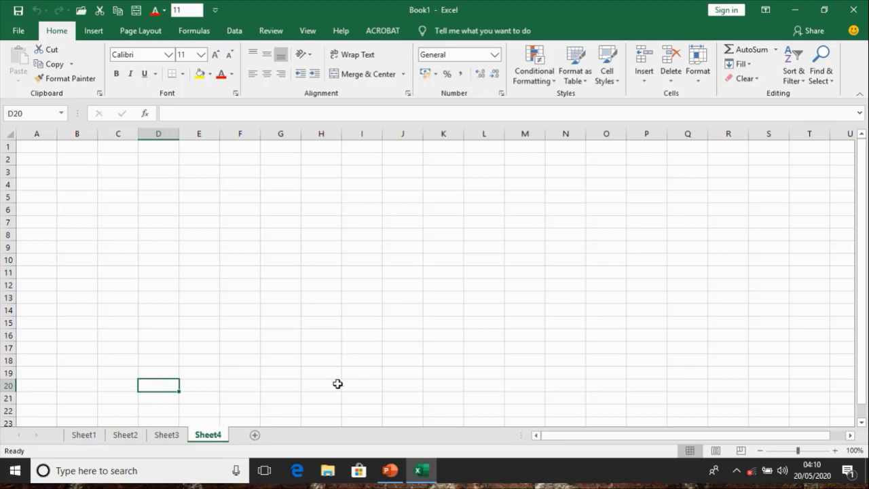
click(87, 438)
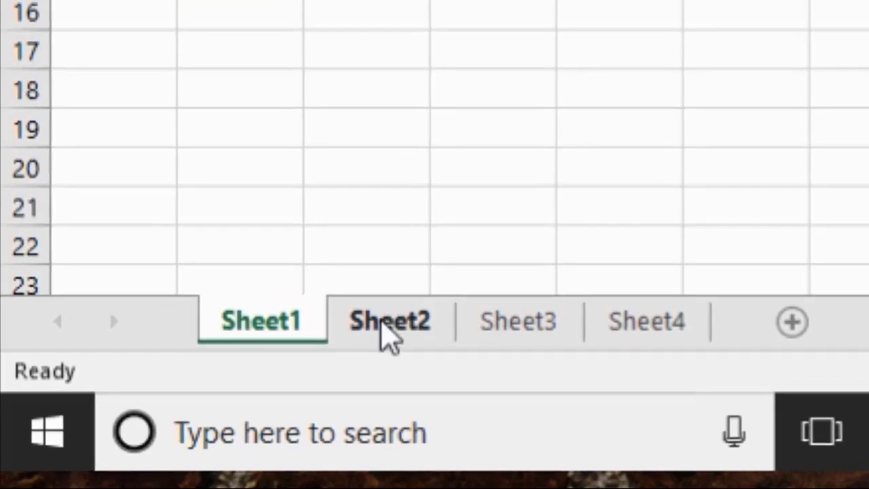
click(160, 424)
click(548, 333)
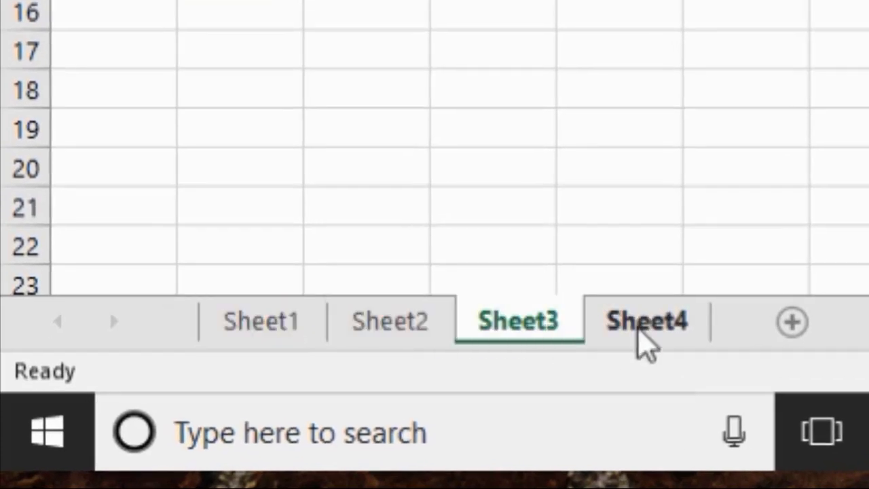
click(643, 333)
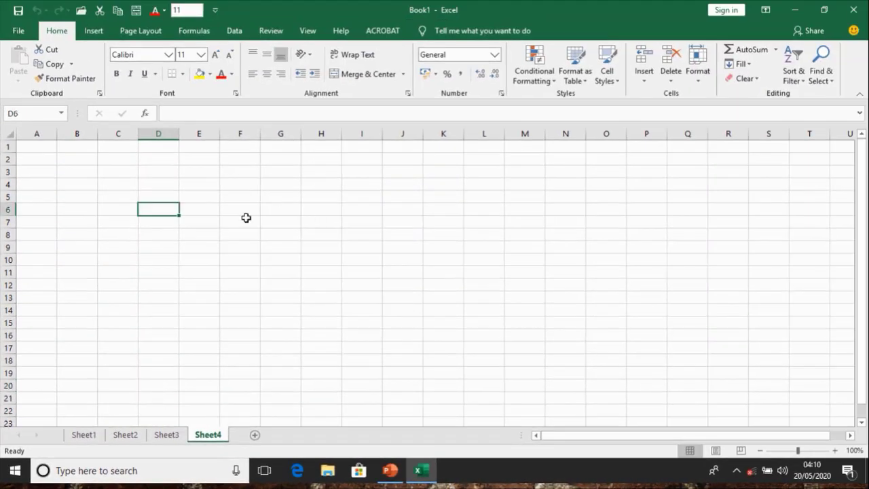
Select several individual cells on Sheet4 one after another, finishing with F10.
click(248, 219)
click(384, 226)
click(247, 256)
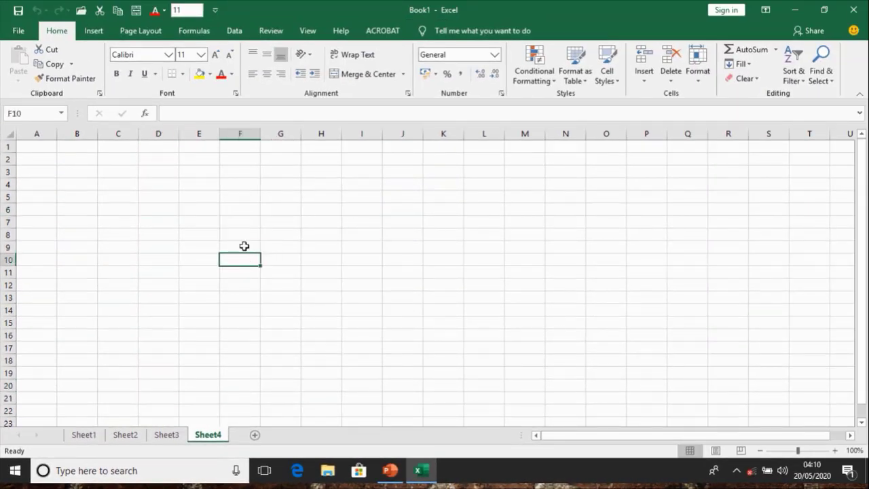
Select entire columns C and F, followed by entire rows 5 and 10, and finish on cell C17.
click(117, 134)
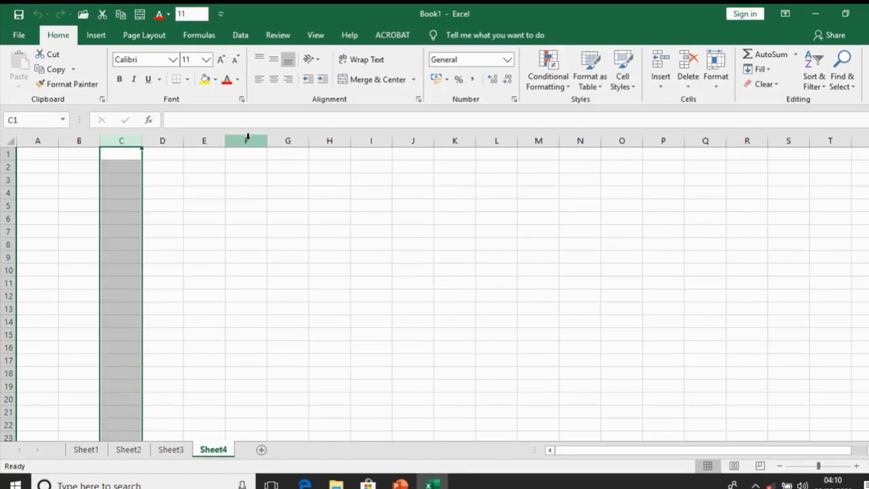
click(247, 140)
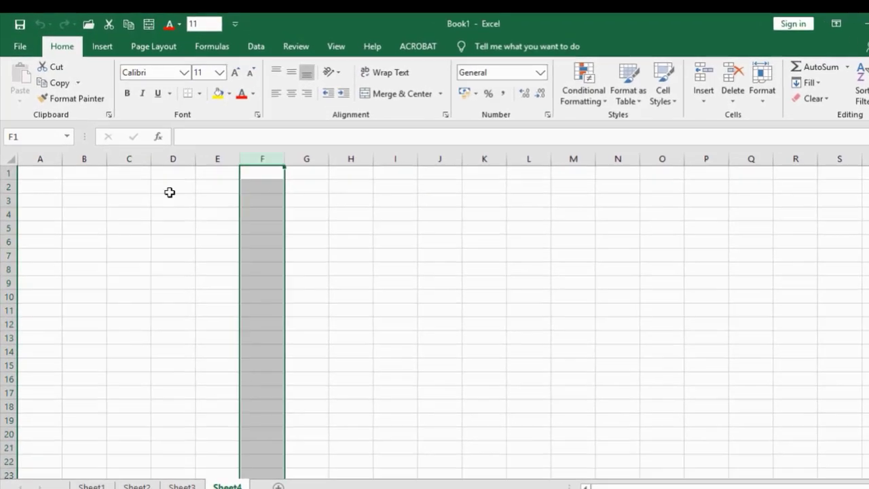
click(7, 229)
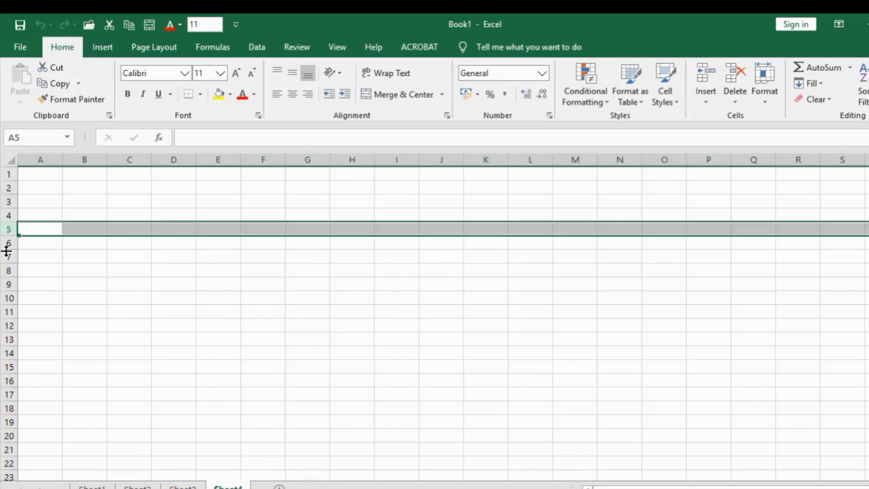
click(9, 298)
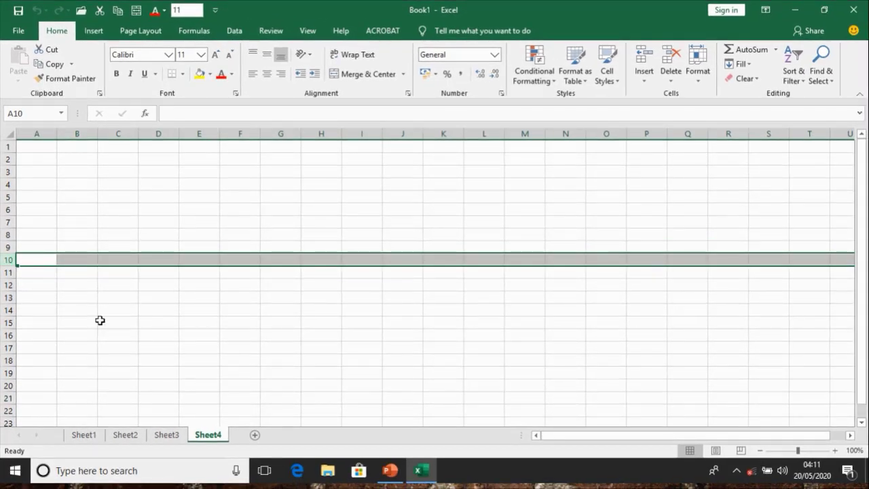
click(118, 348)
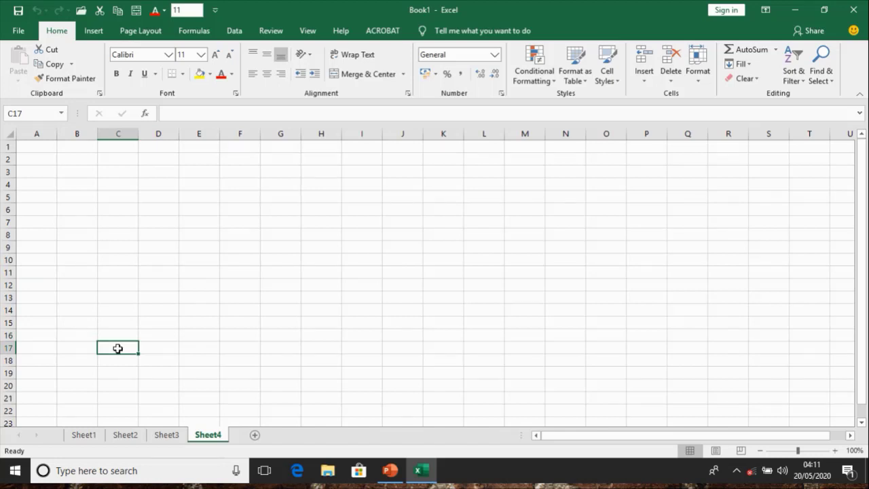
Select the whole of row 9 on Sheet4, followed by the whole of row 5.
click(4, 247)
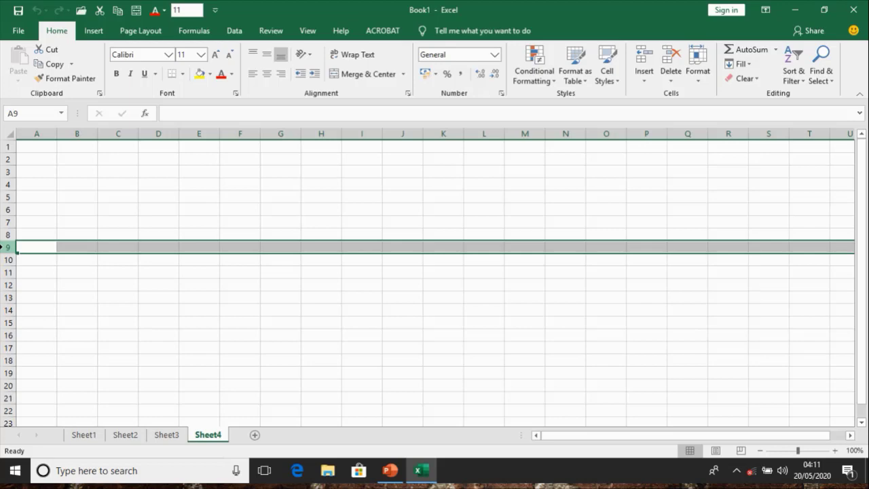
click(4, 203)
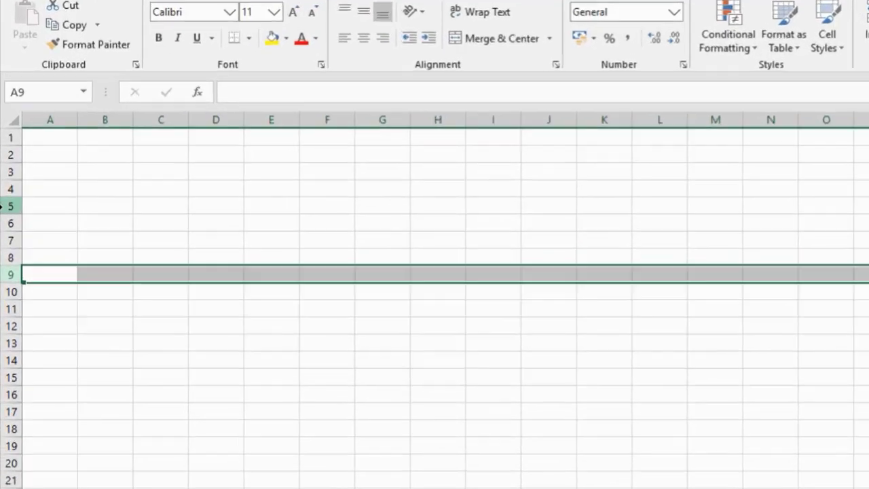
click(4, 197)
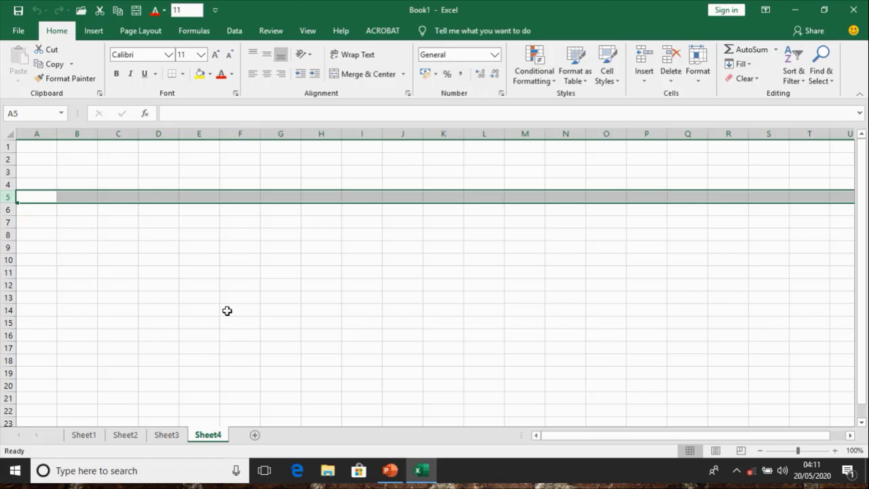
Jump to the last row of Sheet4 and back to row 1, finishing with the whole of row 2 selected.
key(ctrl+Down)
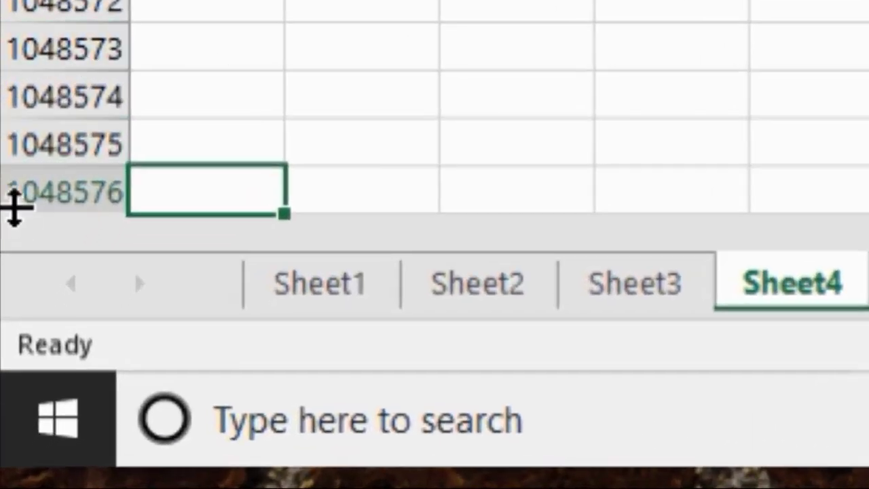
click(7, 175)
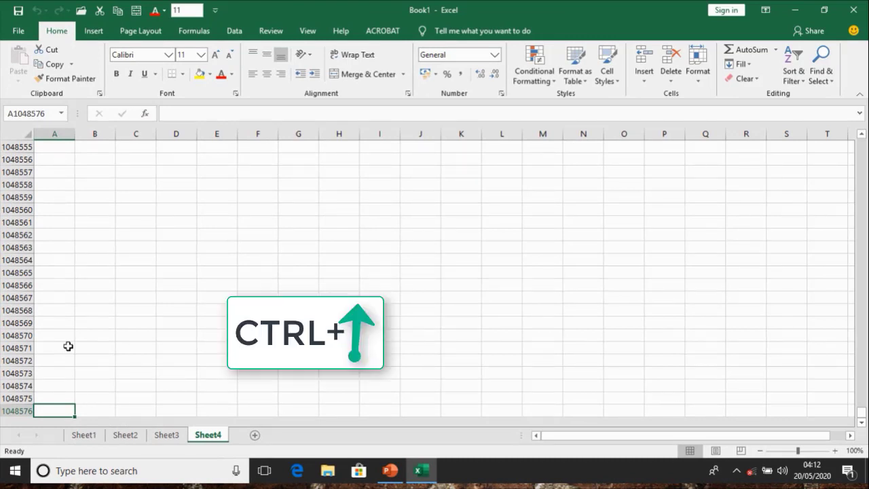
key(ctrl+Up)
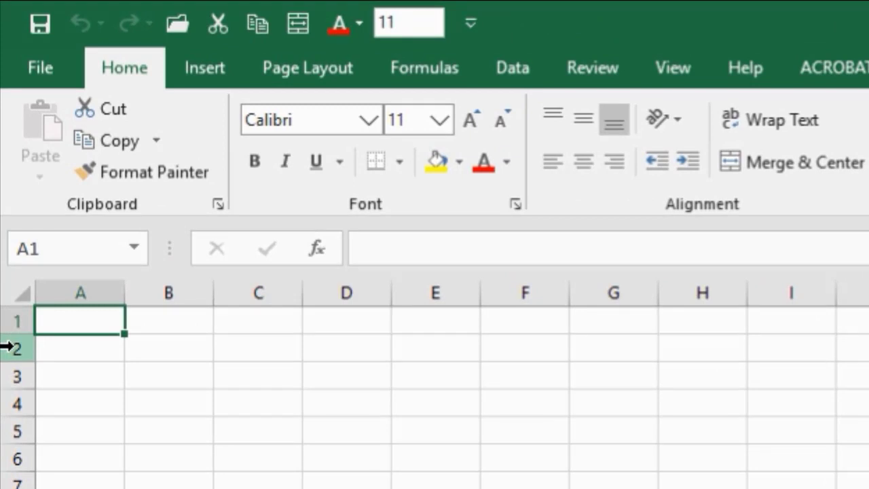
click(5, 347)
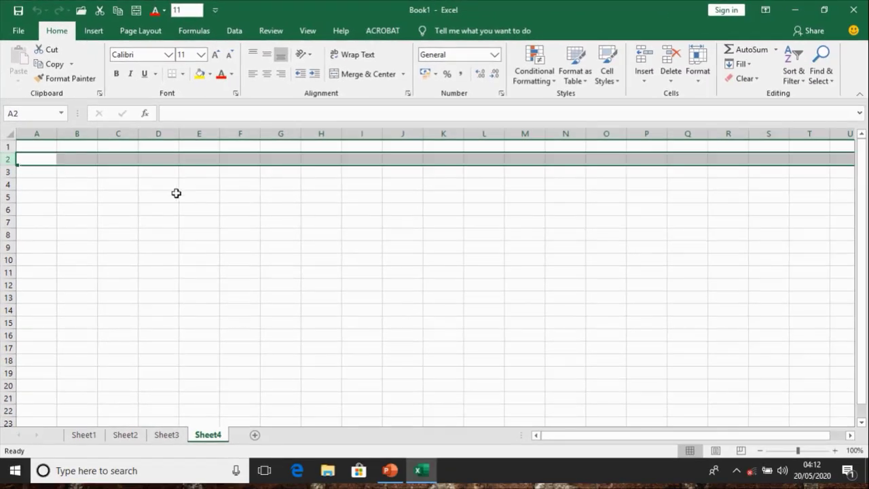
Select columns G and A, and jump to the last column, XFD, and back to column A, selecting each end column in full.
click(279, 134)
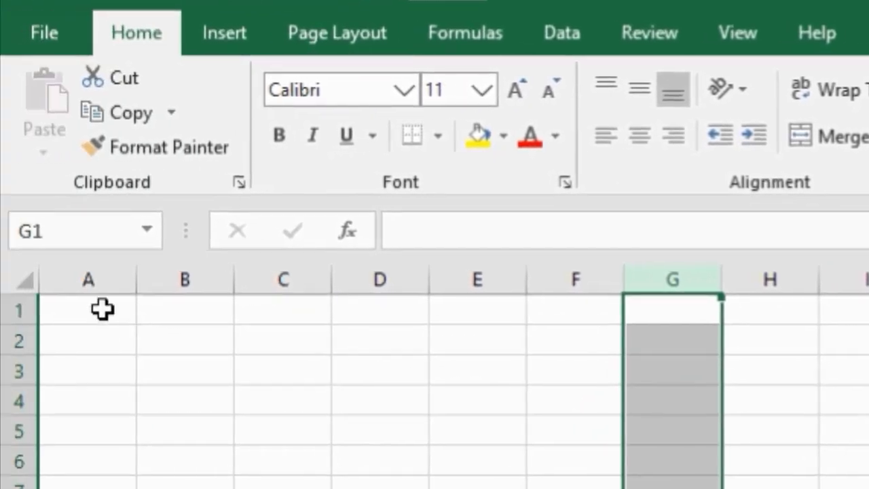
click(97, 284)
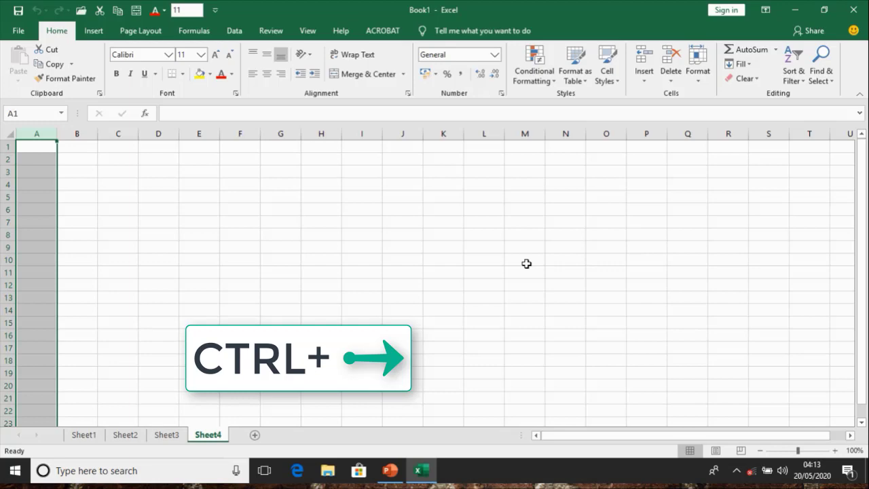
key(ctrl+Right)
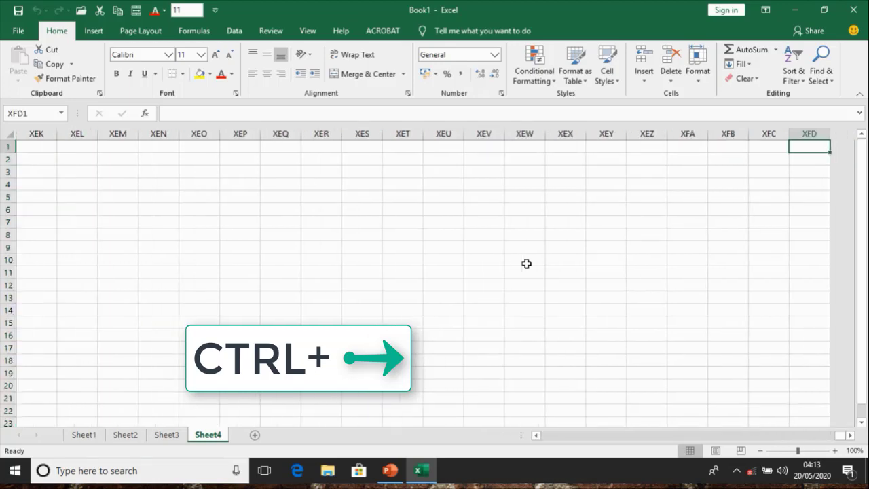
click(795, 131)
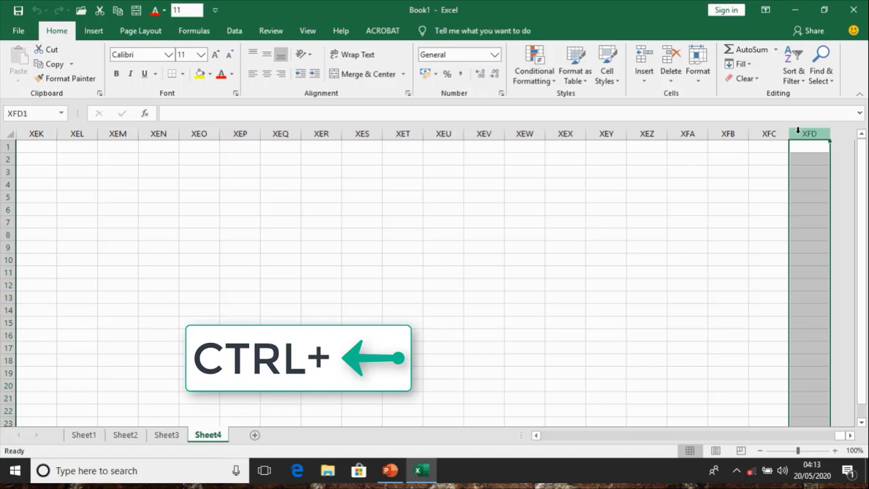
key(ctrl+Left)
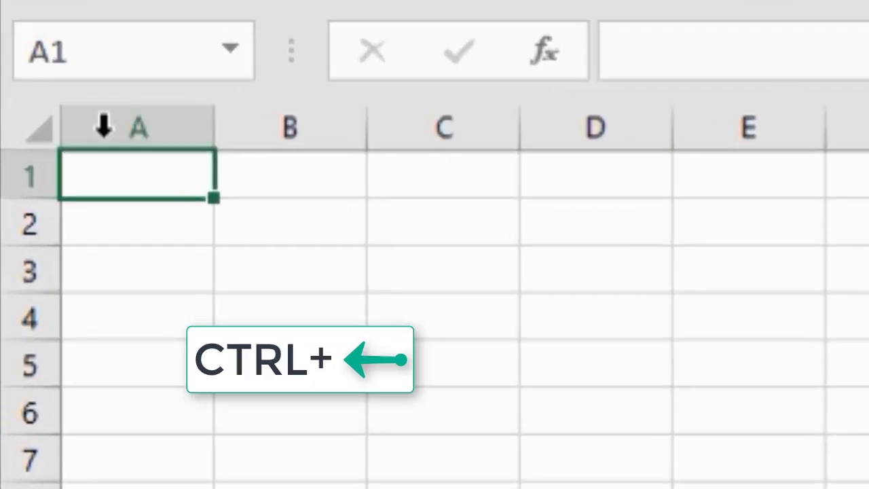
click(103, 126)
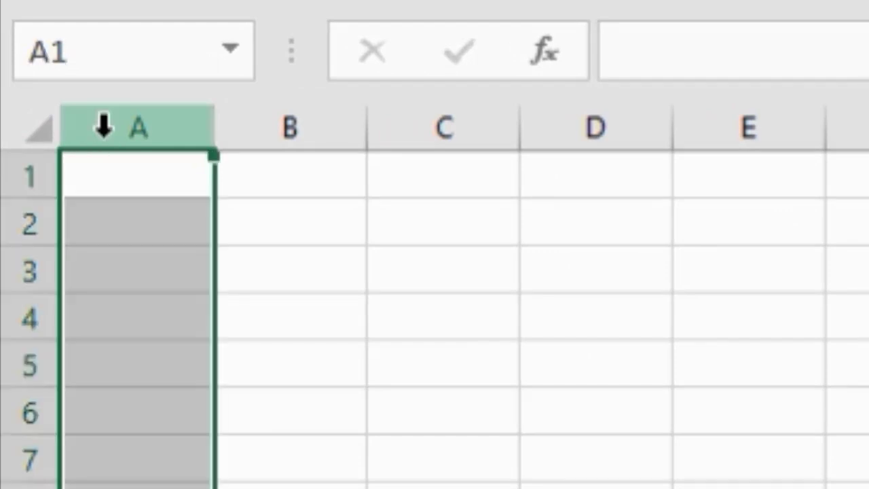
Select the whole of row 3, column B and row 2 in turn, and finish on cell A4.
click(10, 269)
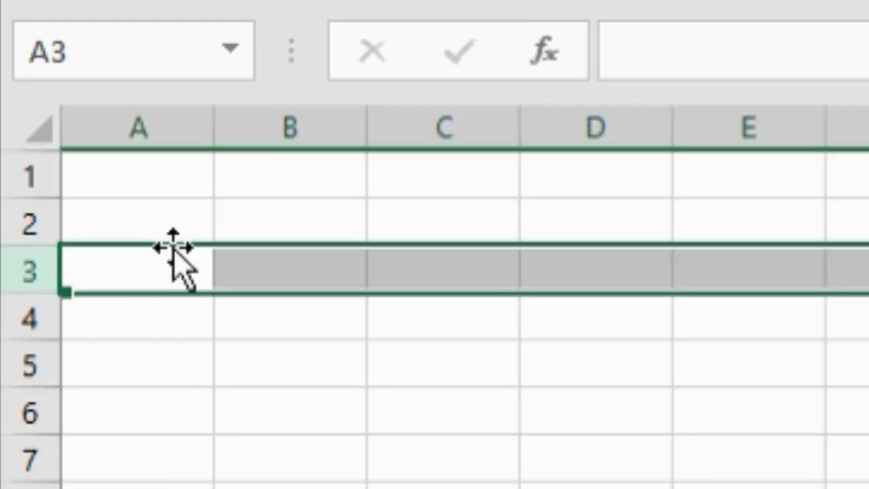
click(335, 113)
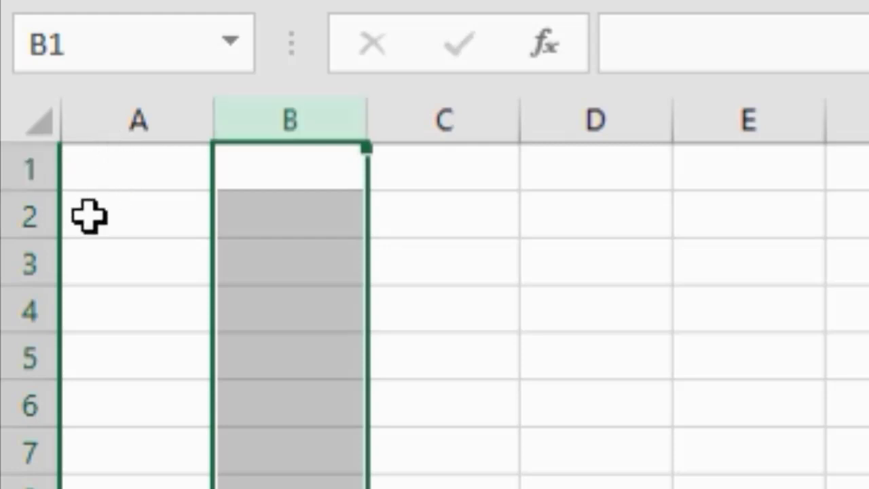
click(16, 214)
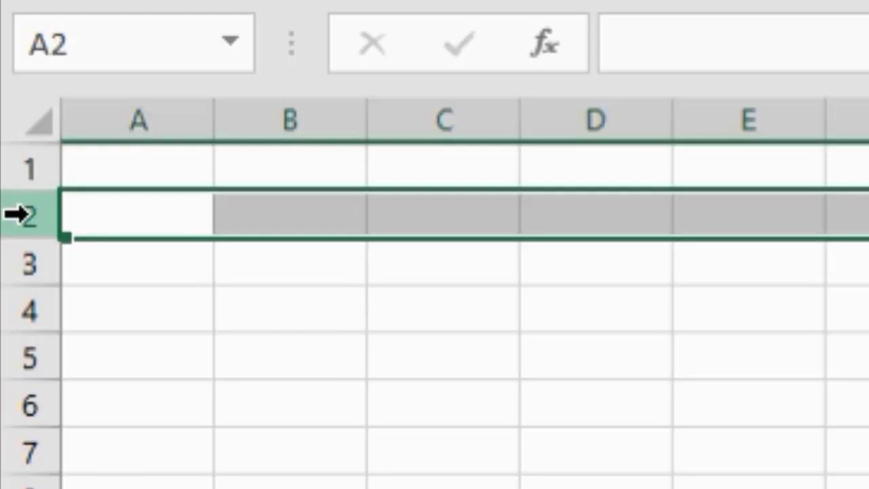
drag(202, 316, 202, 316)
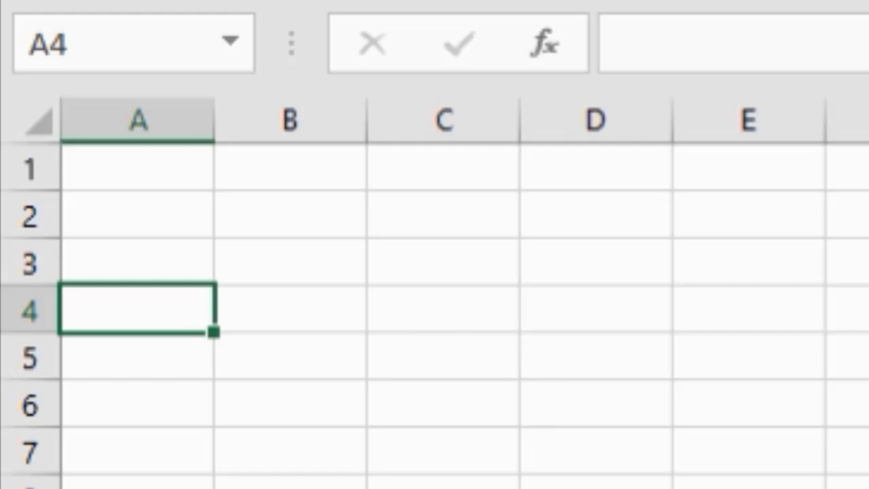
Select cells I5 and K5, followed by the whole of column K and row 5, and finish on their intersecting cell K5.
click(752, 297)
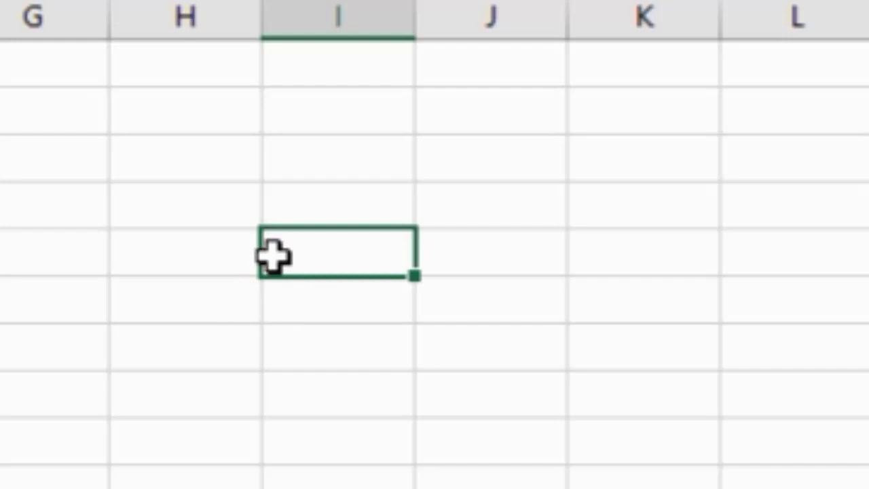
click(691, 268)
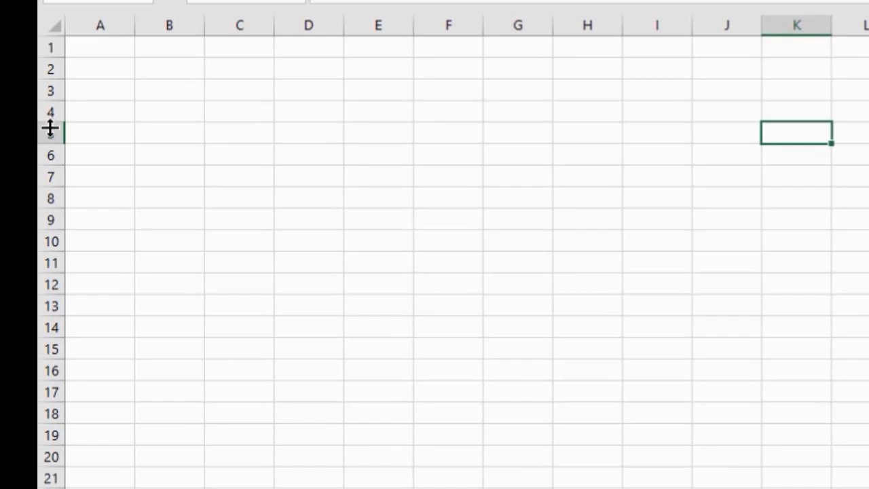
click(799, 25)
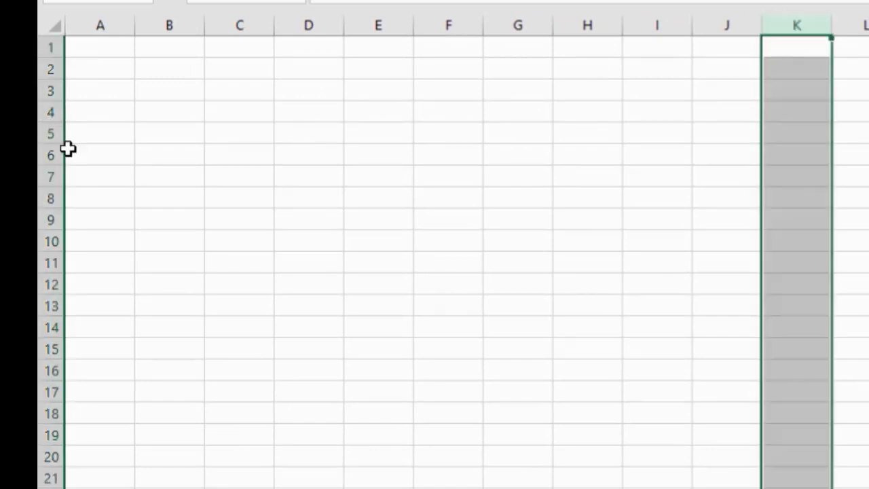
click(50, 133)
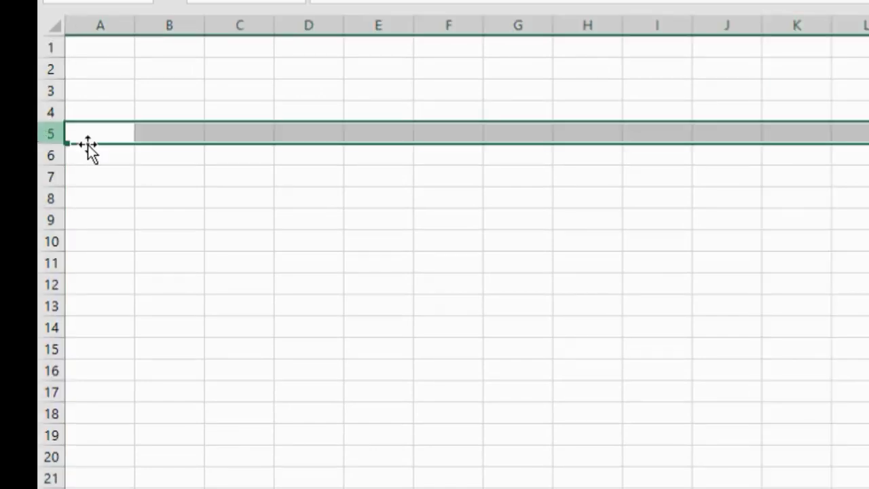
click(802, 135)
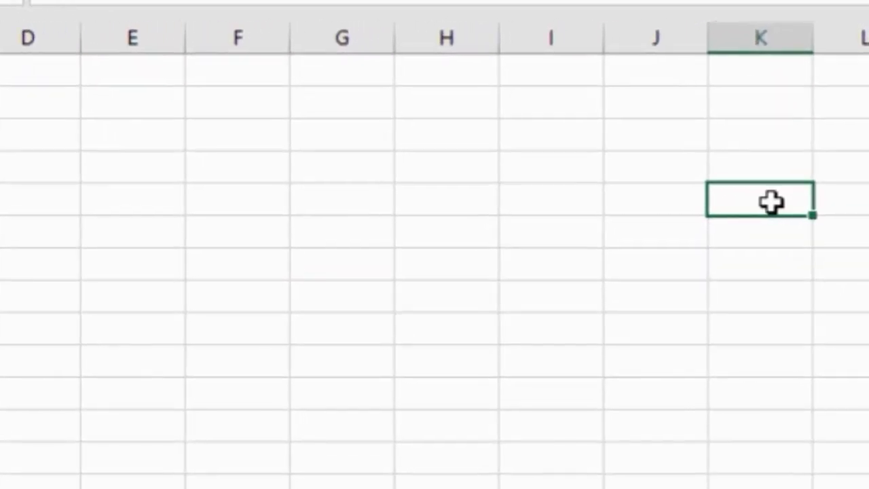
Select the individual cells I9, E5, N6, L12 and I12 one after another.
click(502, 318)
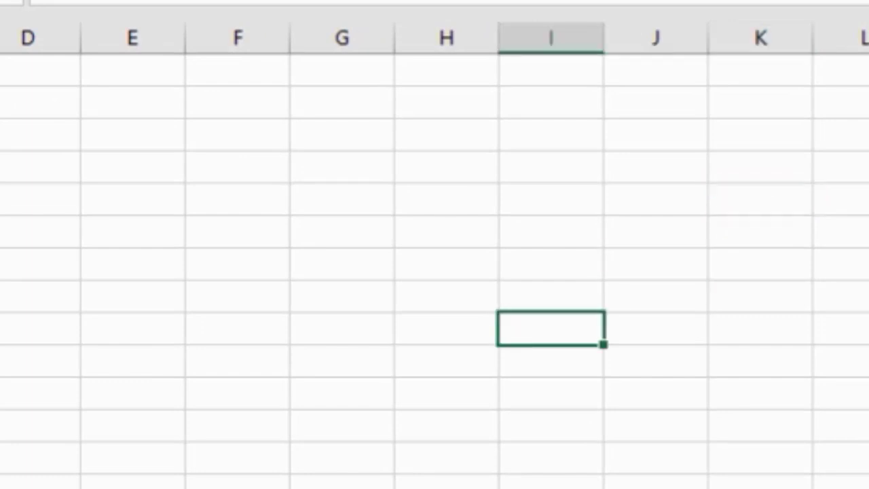
click(128, 203)
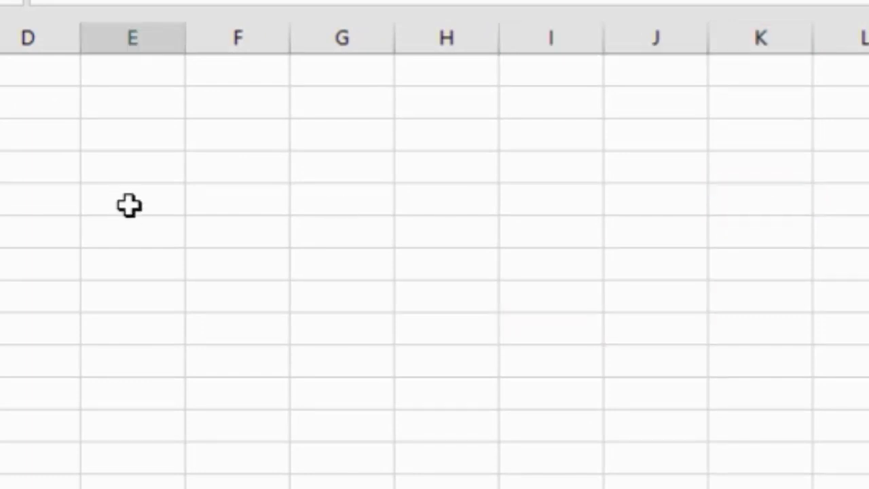
click(376, 234)
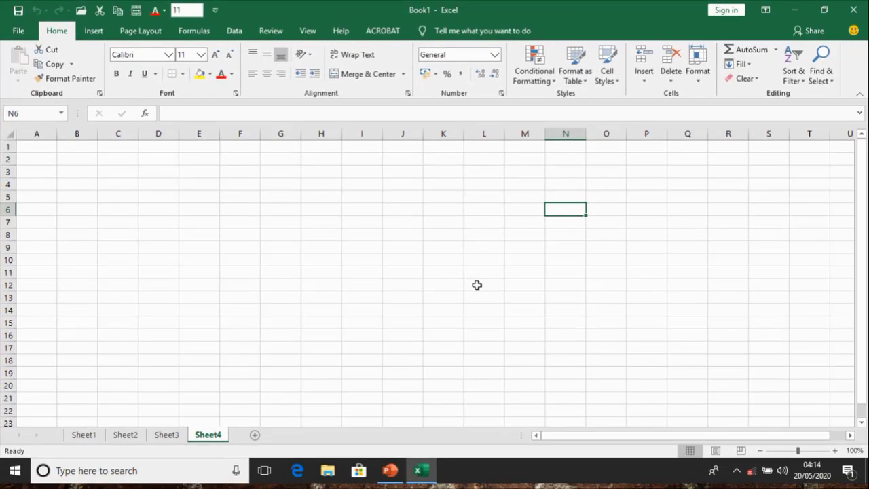
click(477, 285)
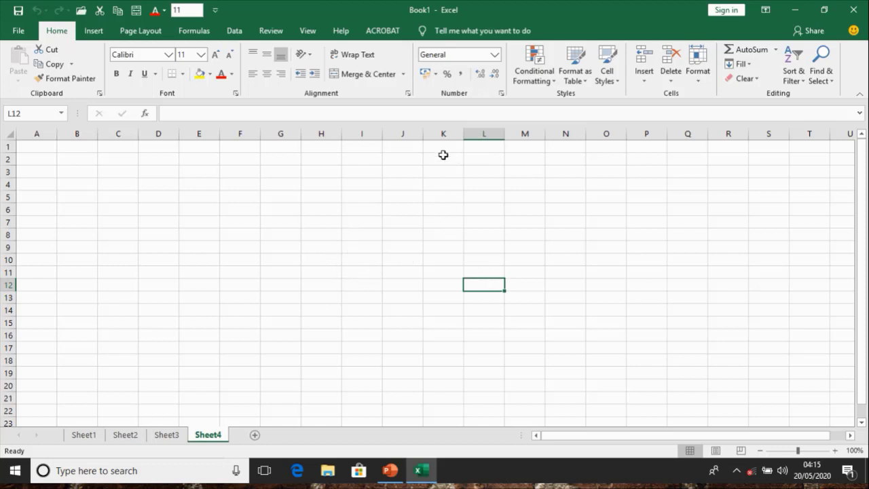
click(354, 285)
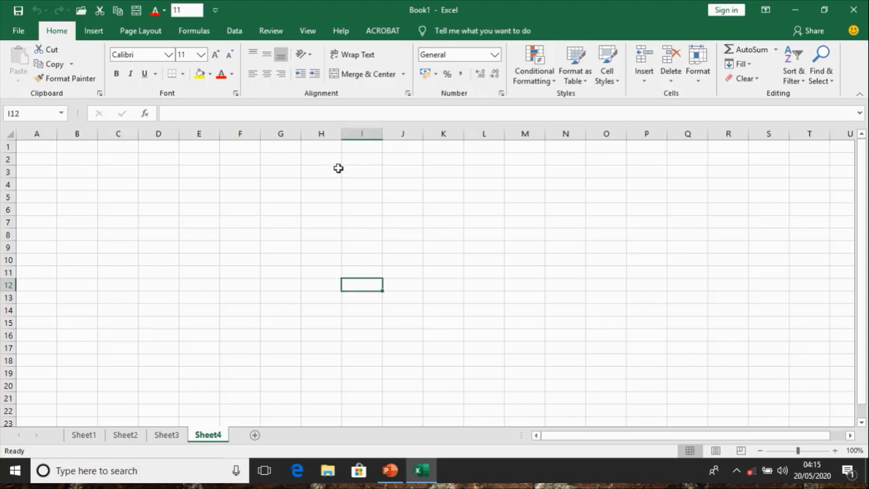
Select the whole of column H and of row 13, followed by their intersecting cell H13.
click(316, 132)
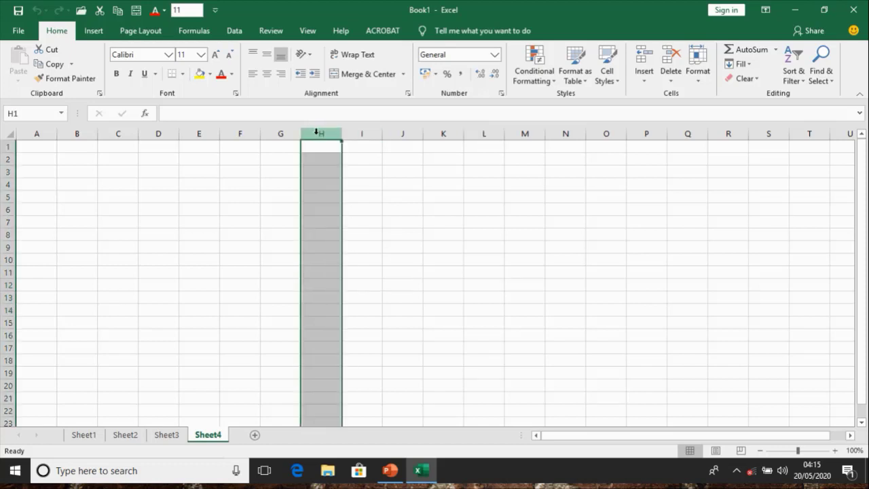
click(4, 297)
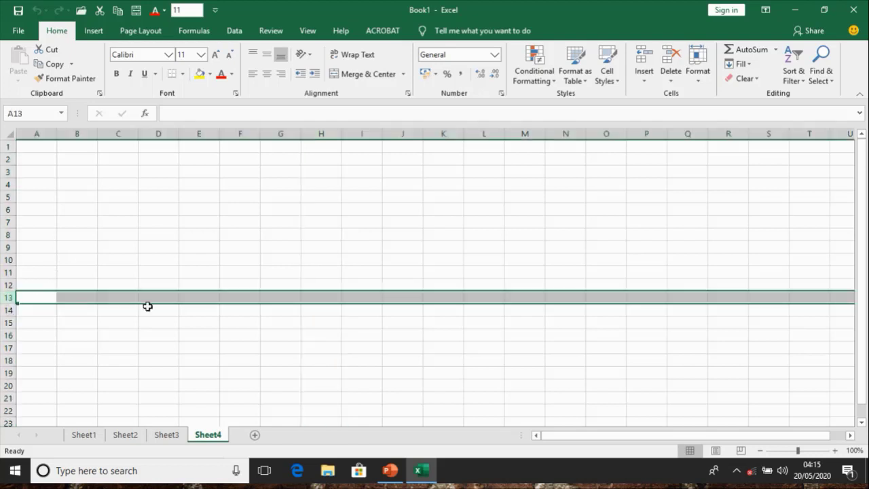
click(325, 299)
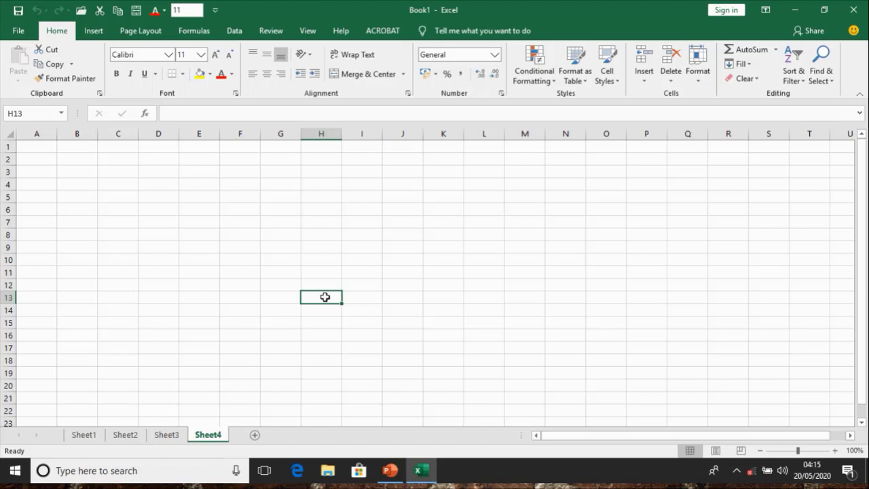
Select several scattered cells on Sheet4 in turn, including M9, G9, Q7, D5 and P19, and finish on C13.
click(511, 248)
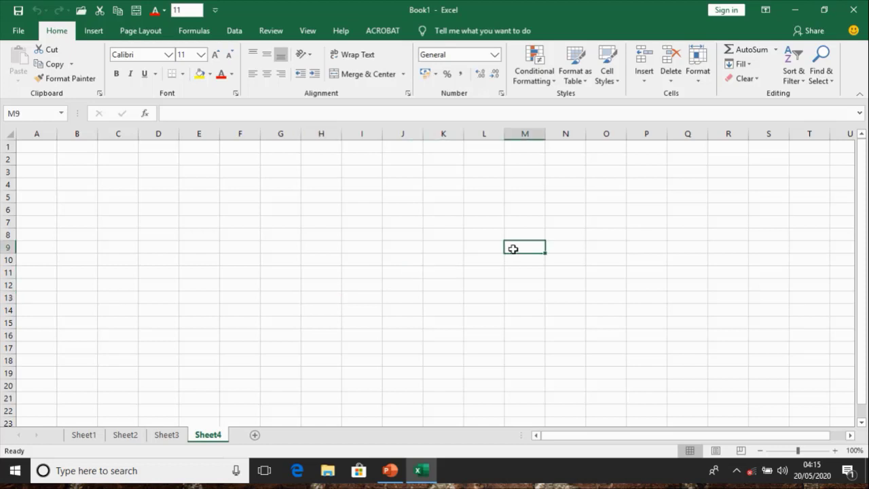
click(278, 249)
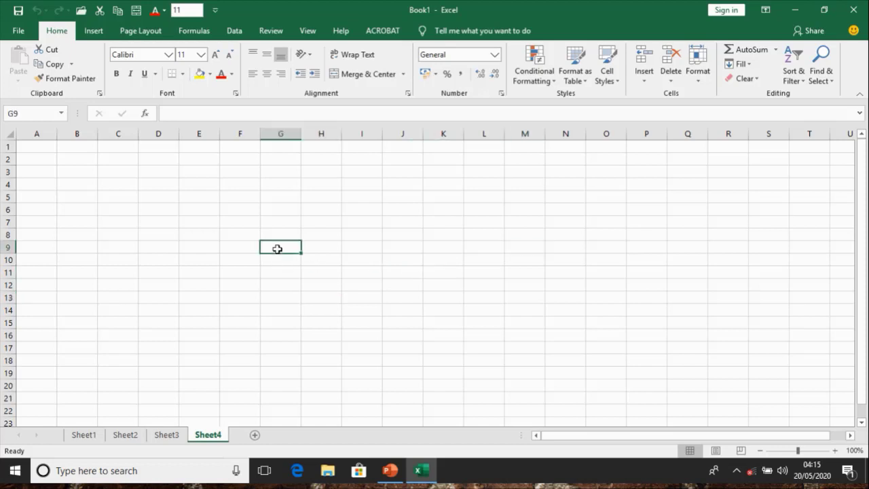
click(191, 209)
click(688, 220)
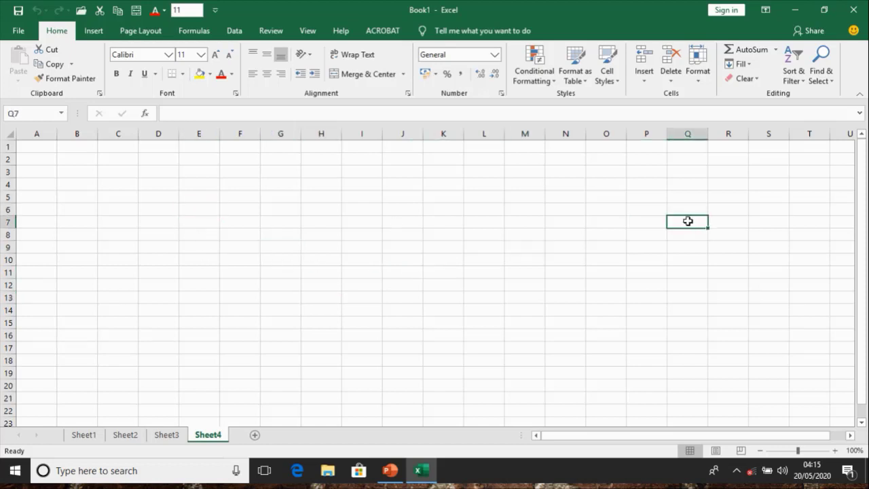
click(169, 198)
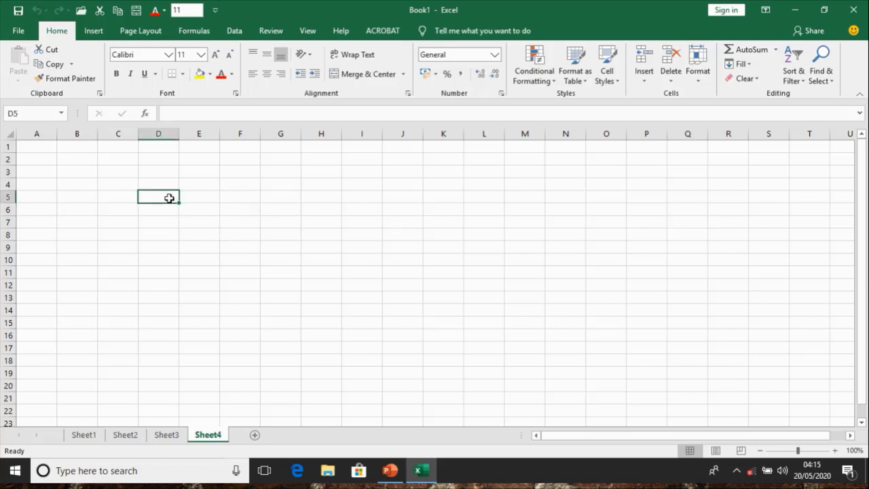
click(651, 374)
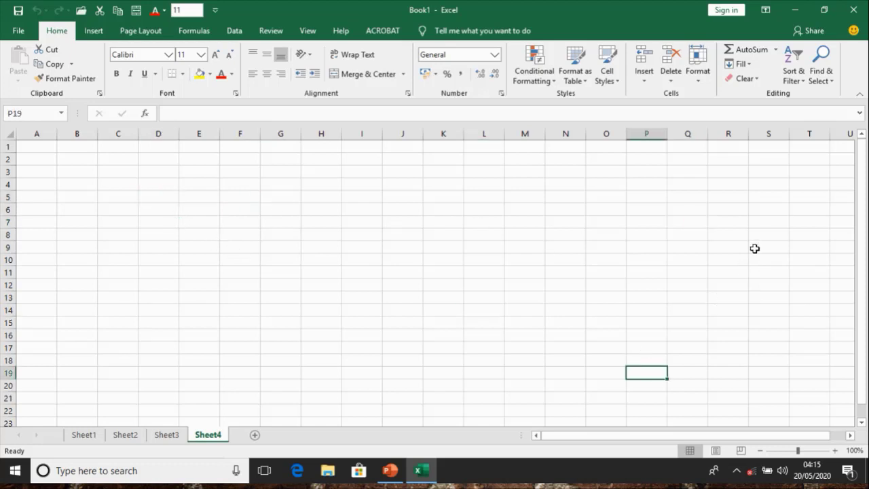
click(764, 210)
click(125, 291)
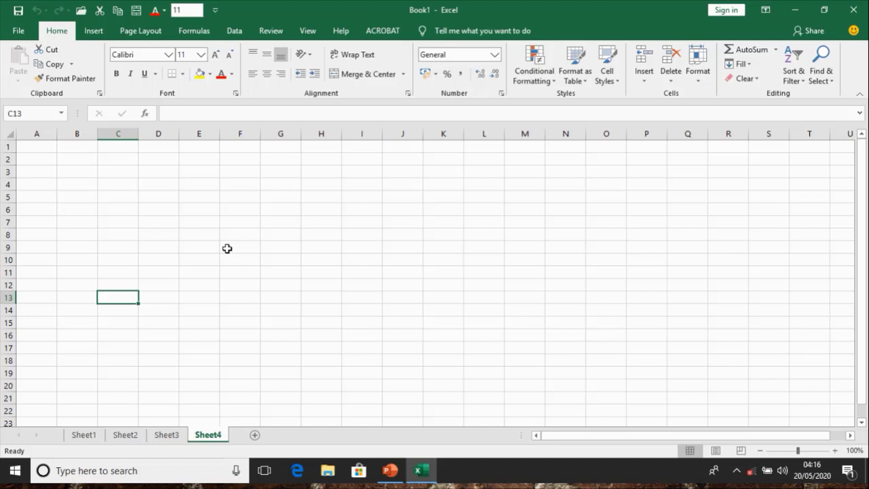
Select the cell range B3:B8 on Sheet4, starting from cell B3.
click(74, 171)
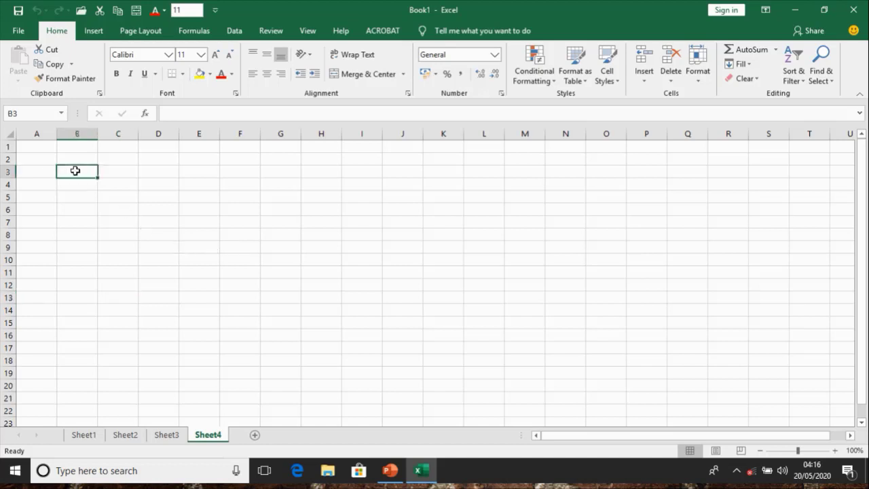
drag(74, 171, 86, 232)
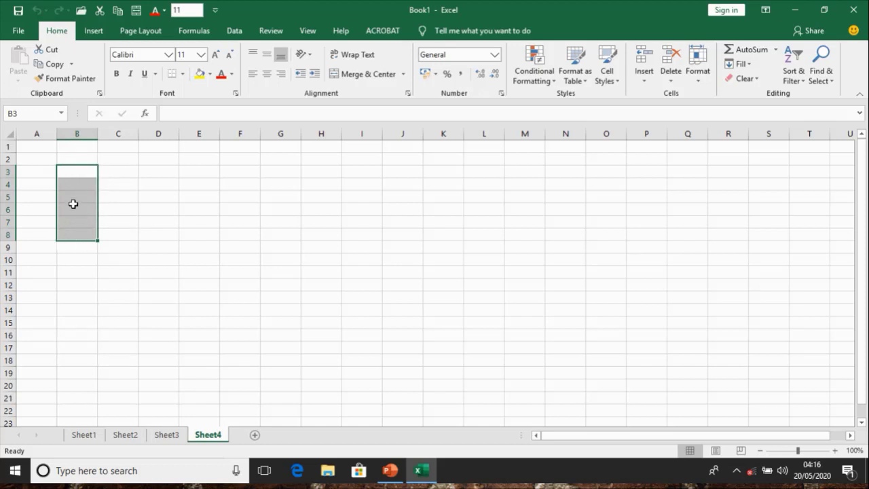
Add the ranges D3:I3, F9:F14, L8:L14, N6:Q7 and P11:R18 to the selection, and finish by selecting only cell H8.
ctrl+click(159, 174)
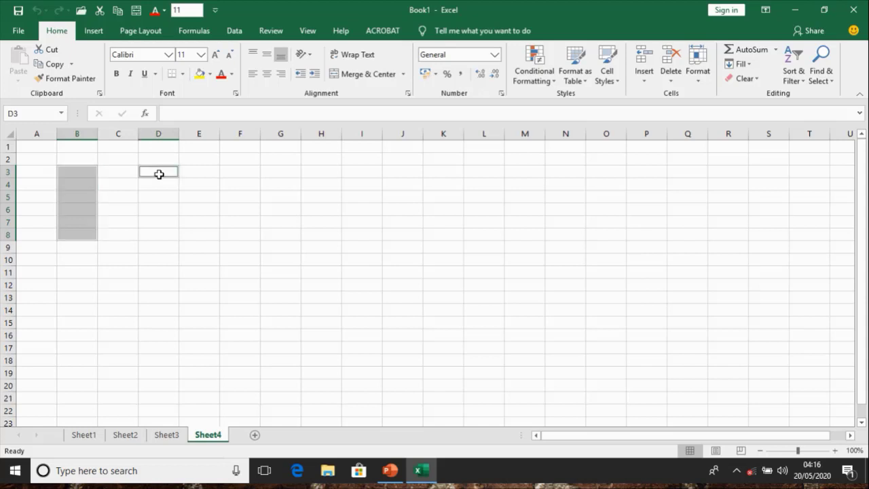
drag(159, 175, 366, 176)
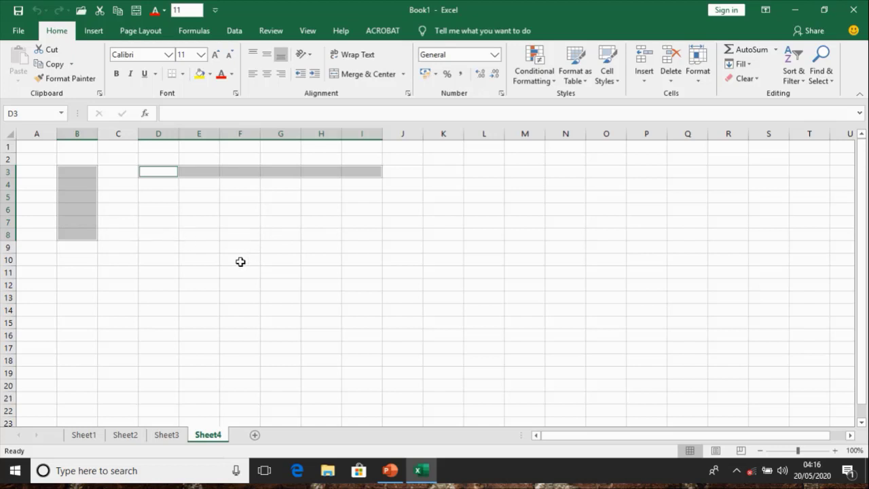
ctrl+drag(238, 247, 248, 311)
ctrl+drag(494, 236, 492, 307)
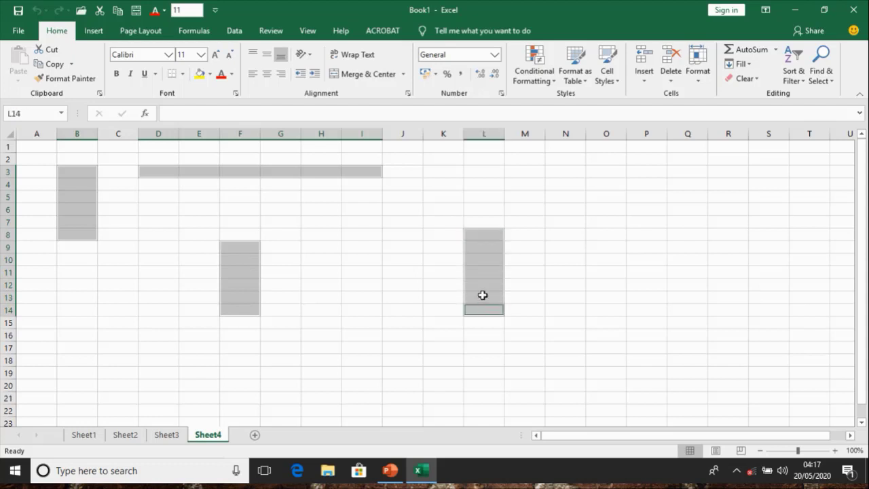
ctrl+drag(577, 213, 684, 223)
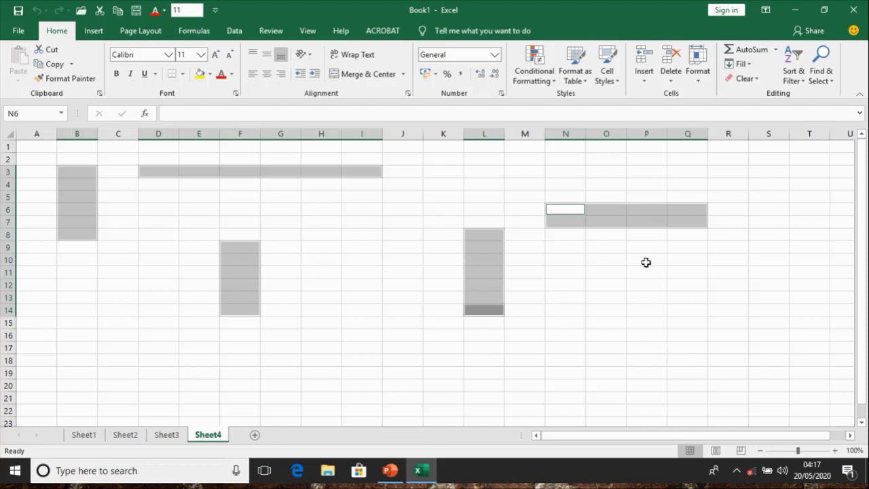
ctrl+drag(654, 275, 735, 363)
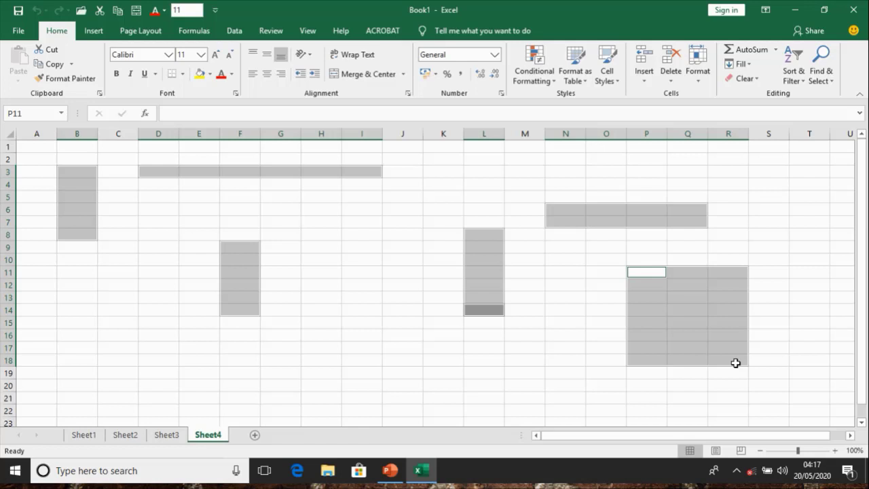
click(310, 235)
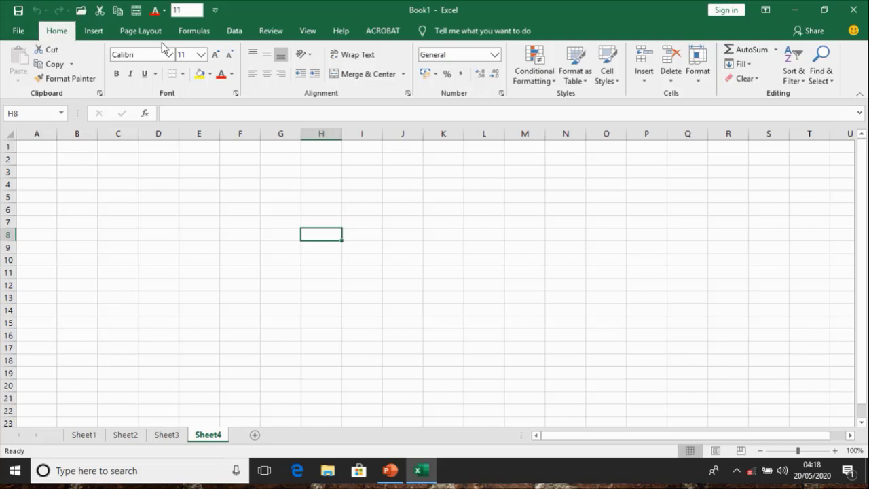
Look through the file management, insertion and page layout commands, including the available page orientation options.
click(18, 32)
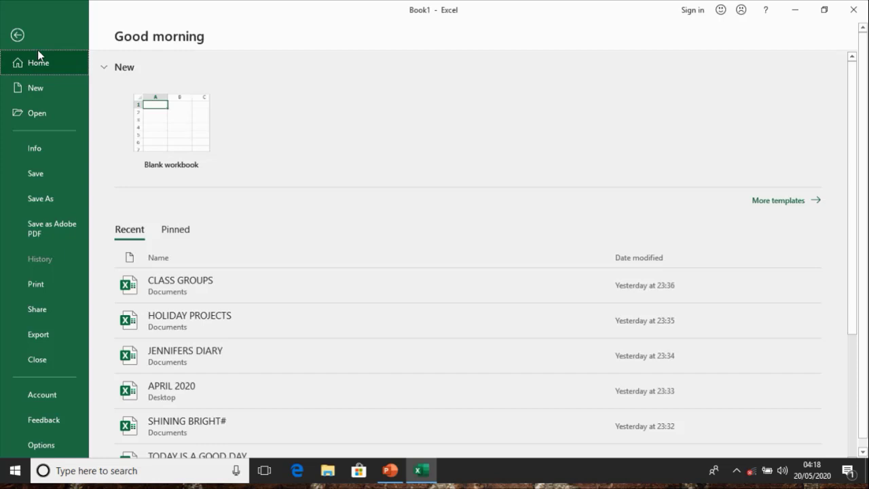
key(Escape)
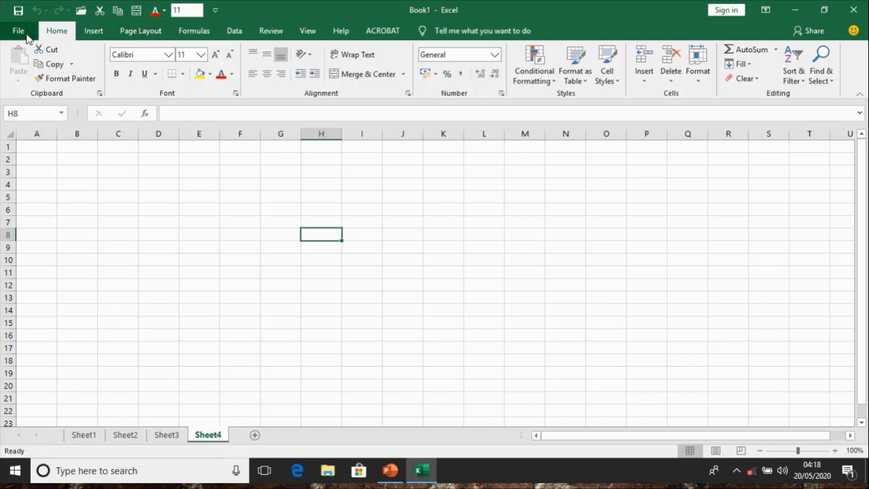
click(96, 36)
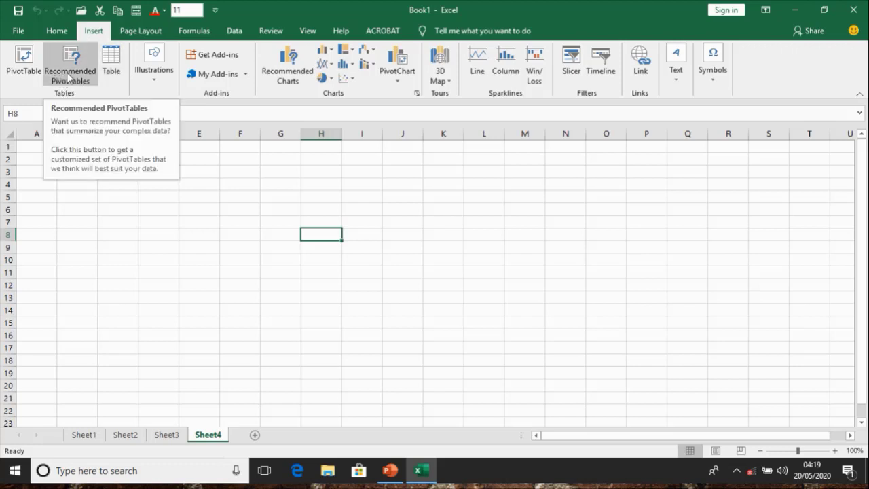
click(128, 34)
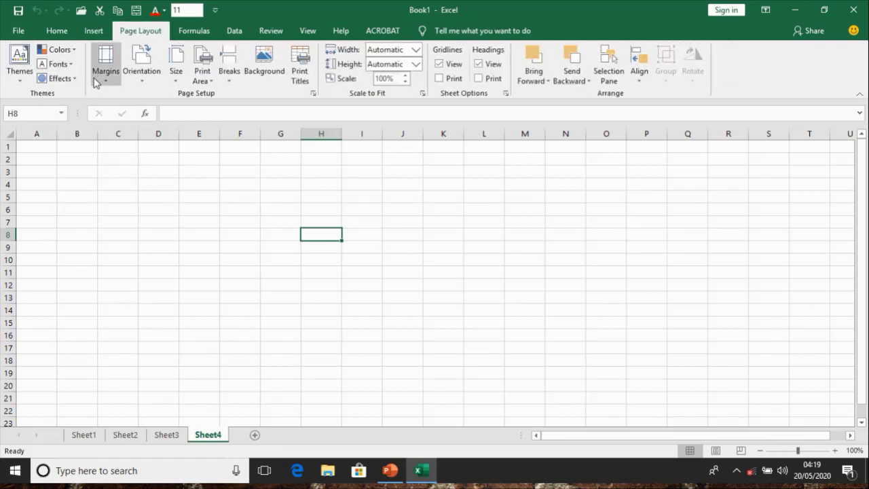
click(142, 82)
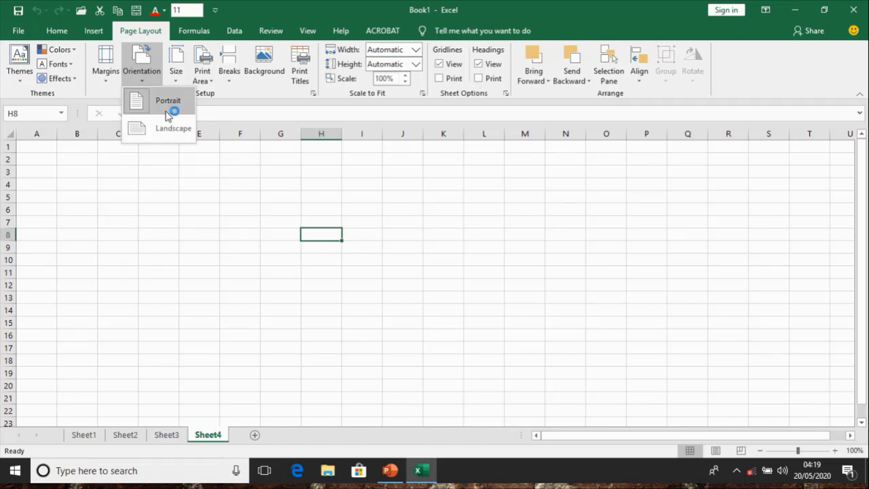
click(145, 167)
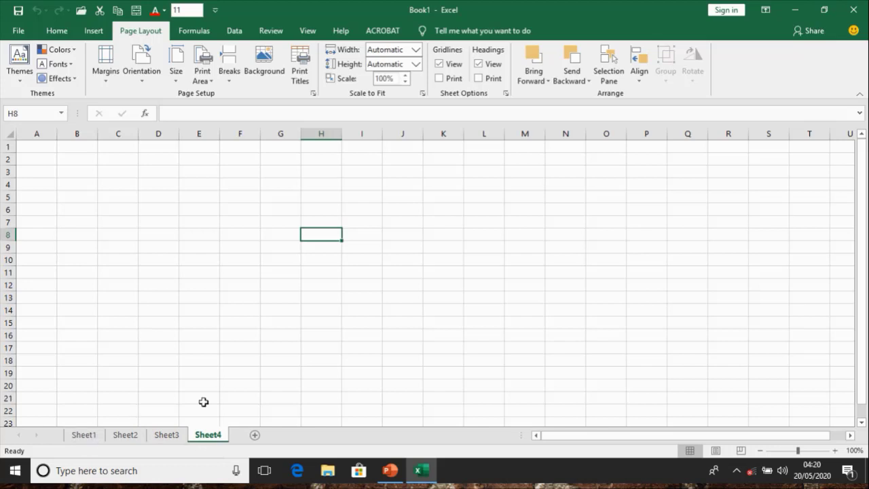
Enter the text FEDERAL GOVERNMENT COLLEGE PORT HARCOURT in cell C9 of Sheet2.
click(92, 437)
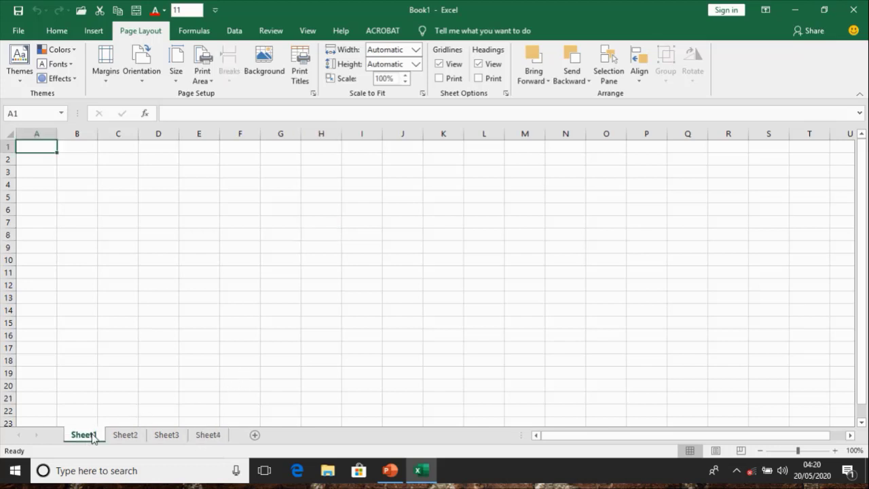
click(125, 439)
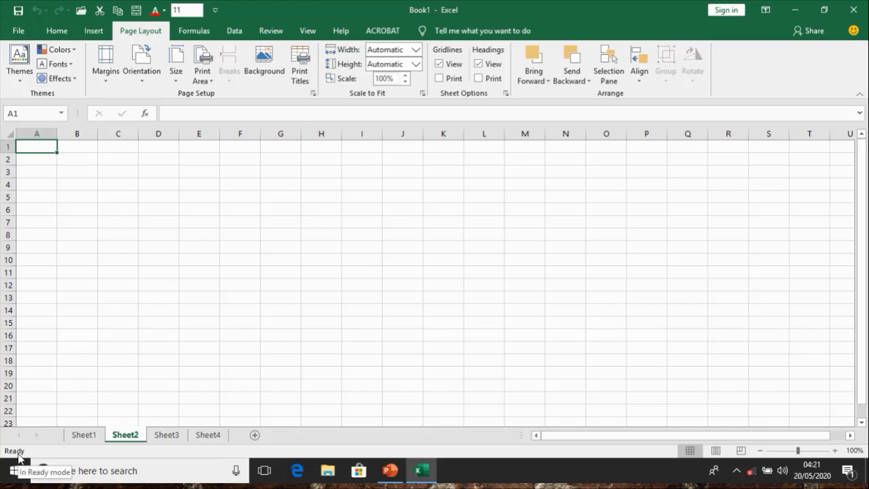
click(112, 247)
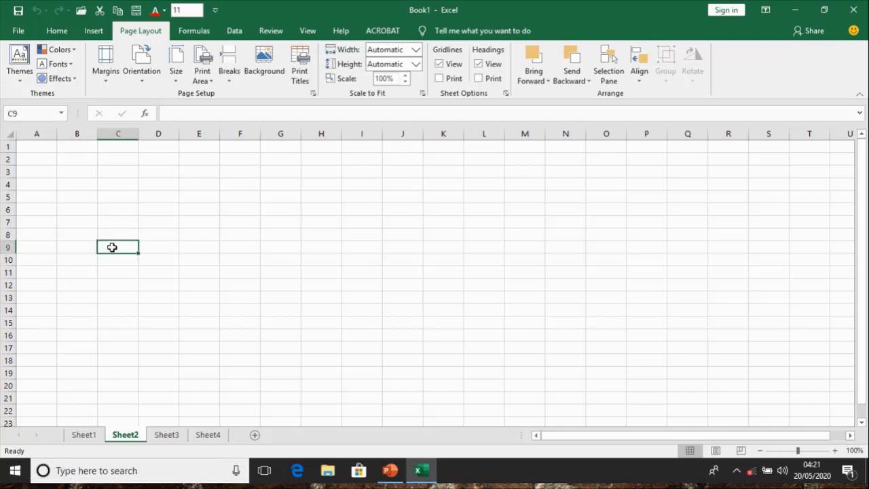
text(FEDER)
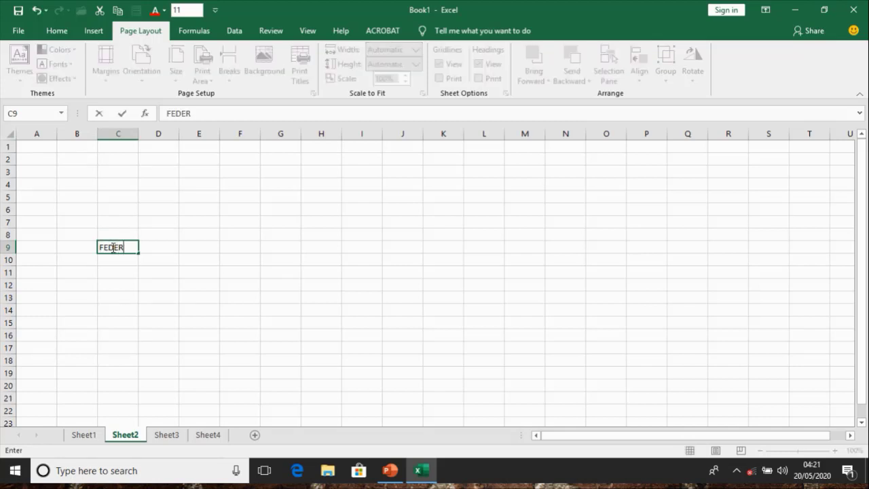
text(AL GOVER)
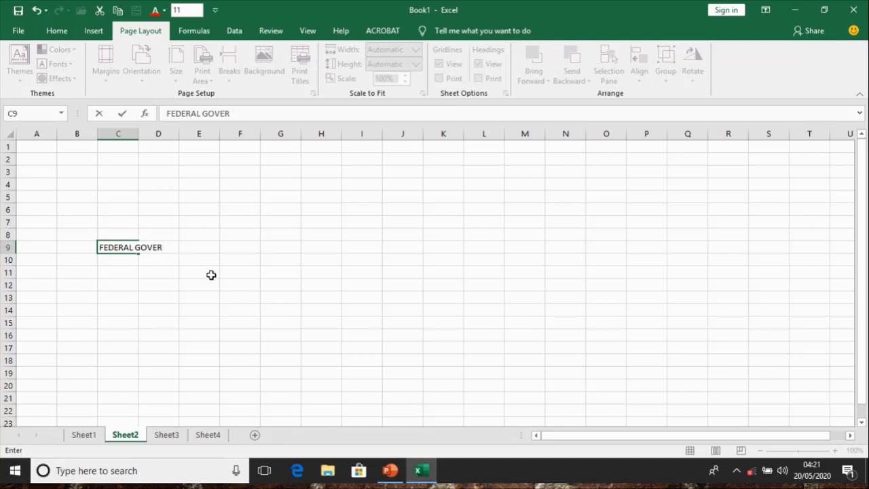
text(NMENT COLLEGE P)
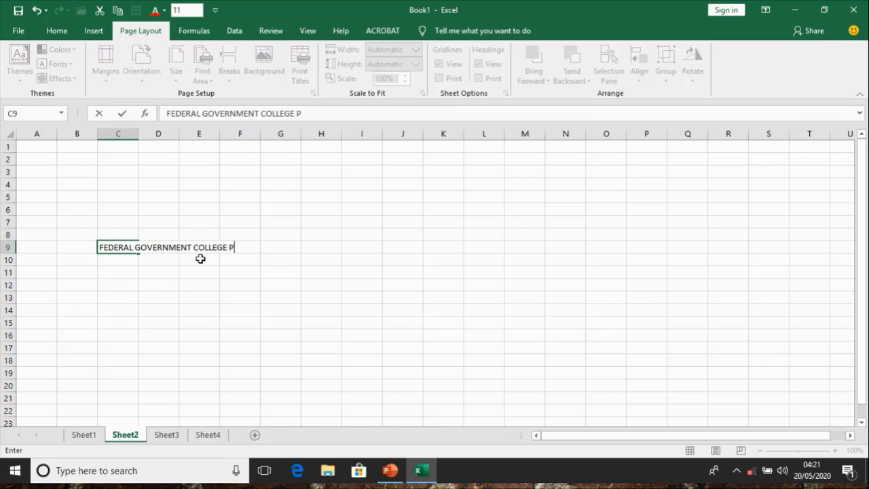
text(ORT HARCOURT)
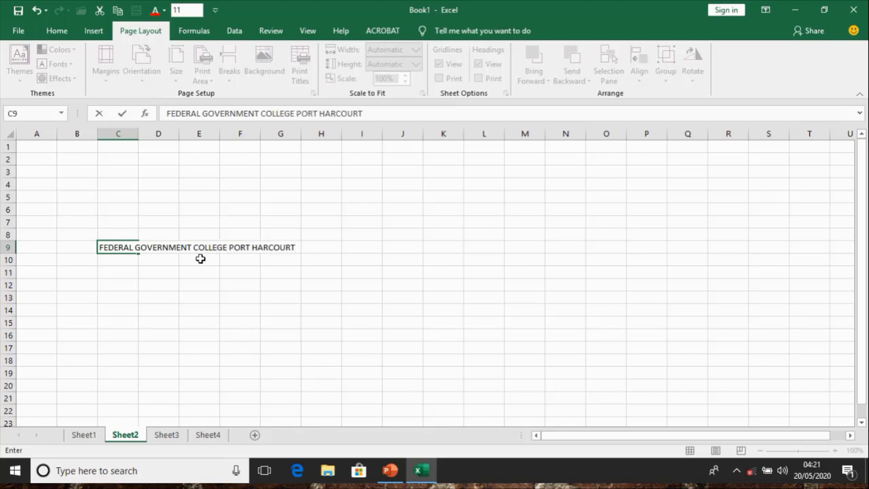
key(Return)
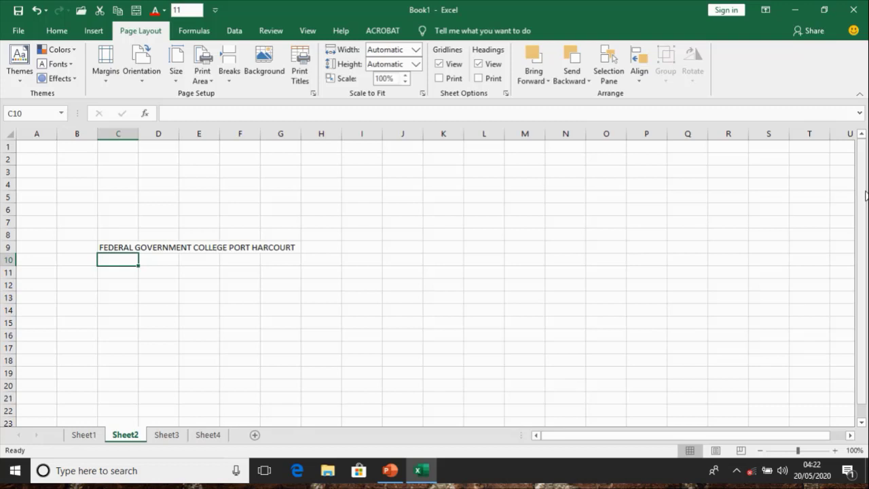
Enter the text THIS IS A GOOD DAY FOR EVERYONE in cell U6 of Sheet2.
drag(862, 193, 865, 238)
scroll(862, 329, up, 1)
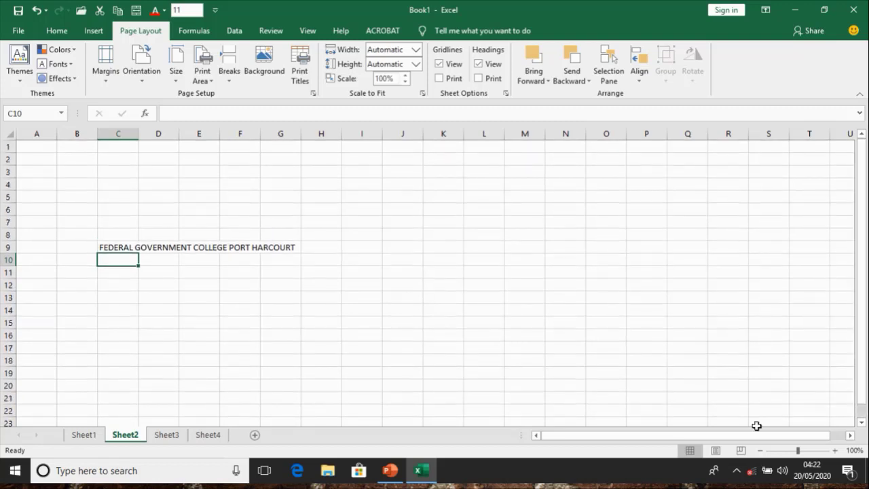
drag(743, 438, 791, 435)
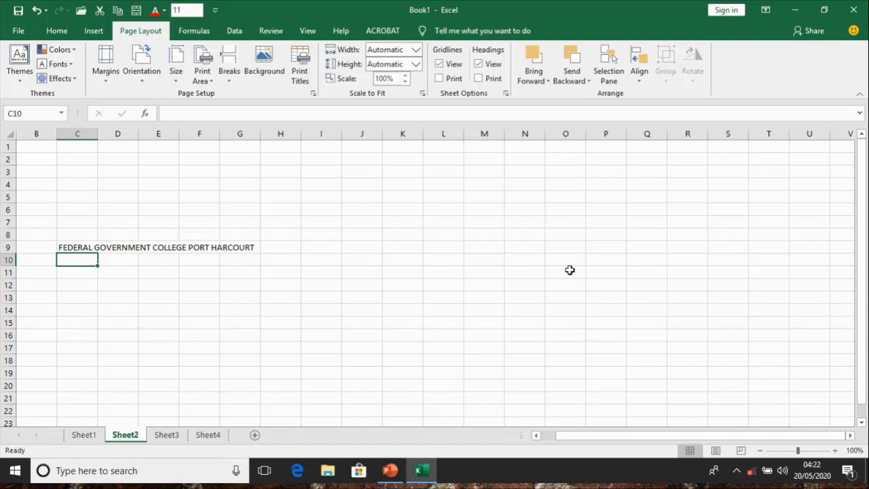
click(799, 211)
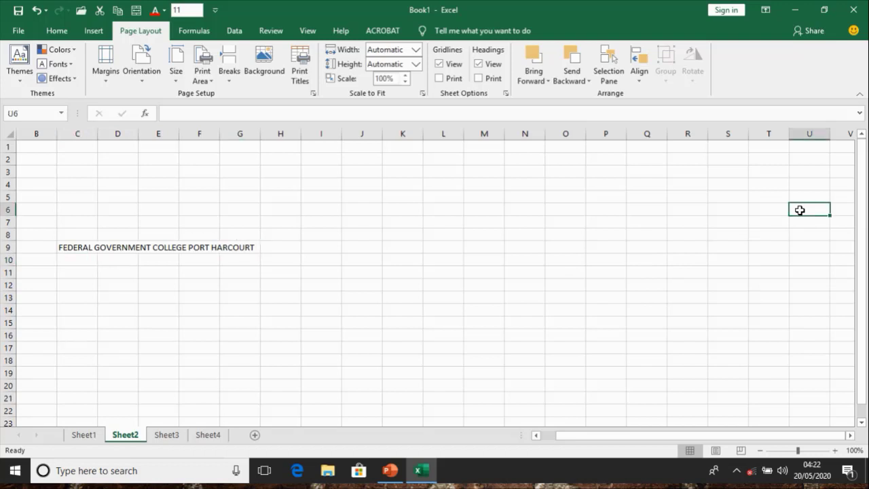
text(TH)
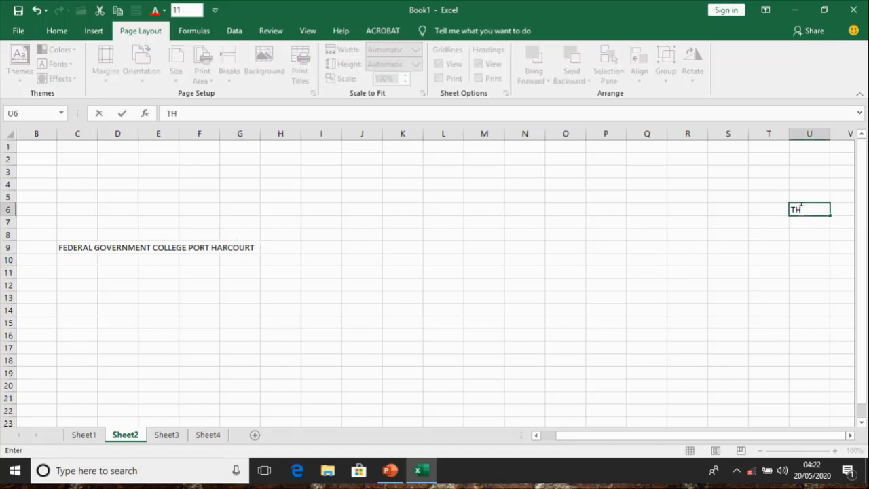
text(IS IS A GG)
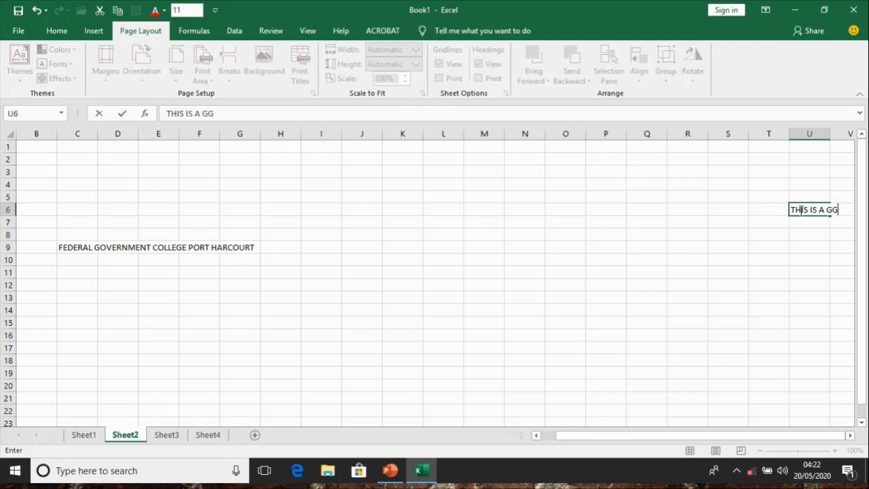
key(BackSpace)
text(OOD DAY FOR)
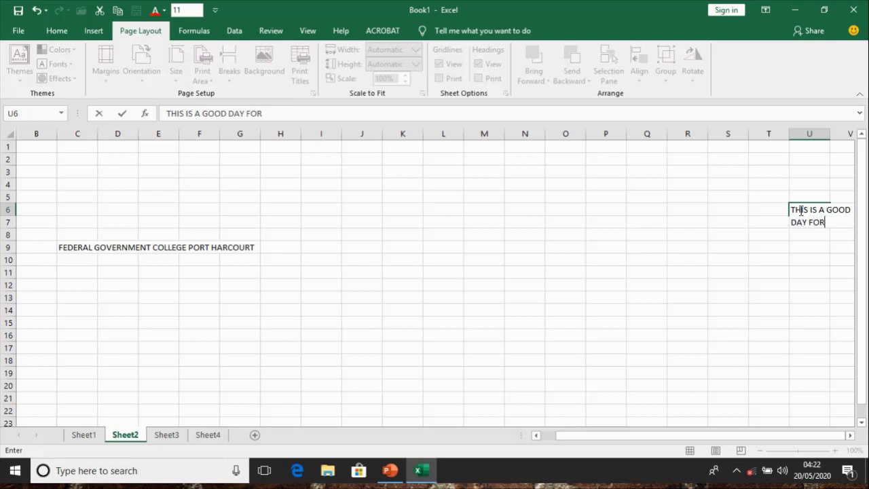
text( EVERYONE)
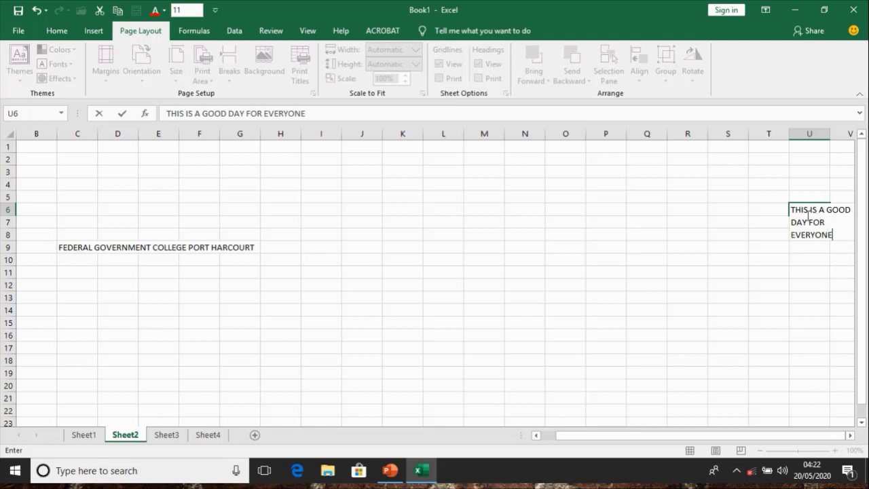
click(802, 250)
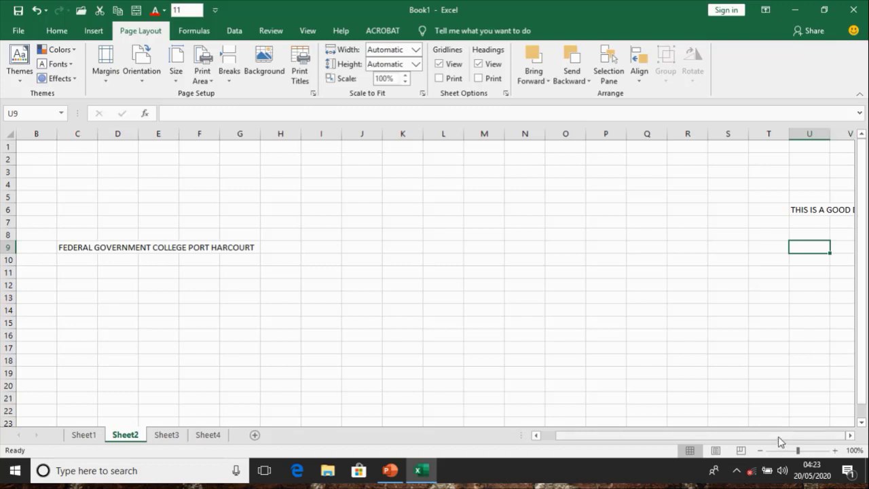
Select the whole of column V on Sheet2, followed by column A and column V again.
mouse_move(780, 440)
mouse_down()
mouse_move(758, 440)
mouse_move(782, 439)
mouse_up()
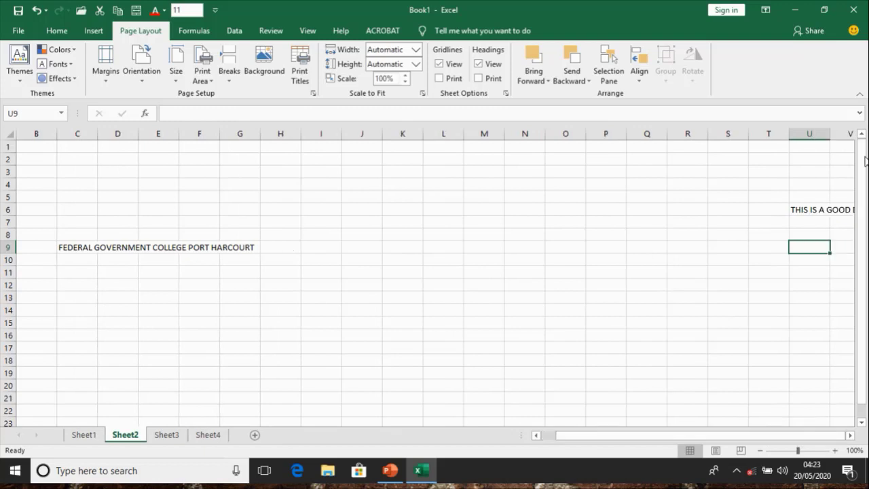
click(819, 439)
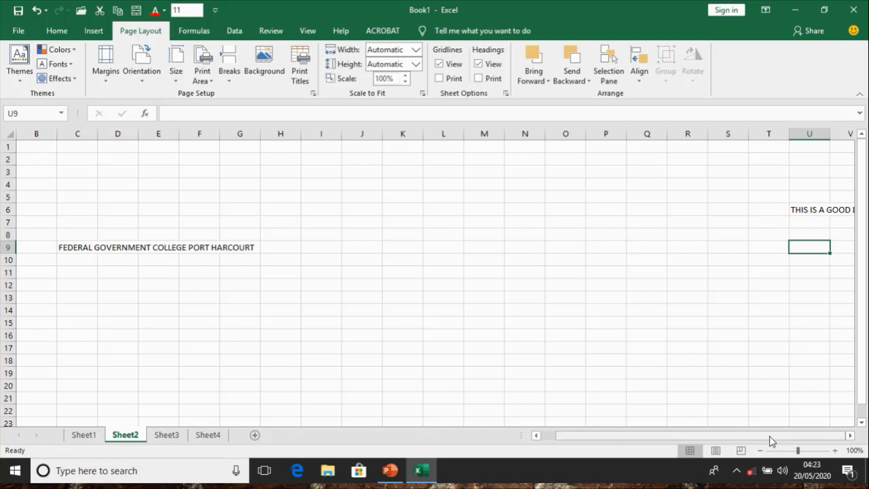
drag(777, 439, 811, 440)
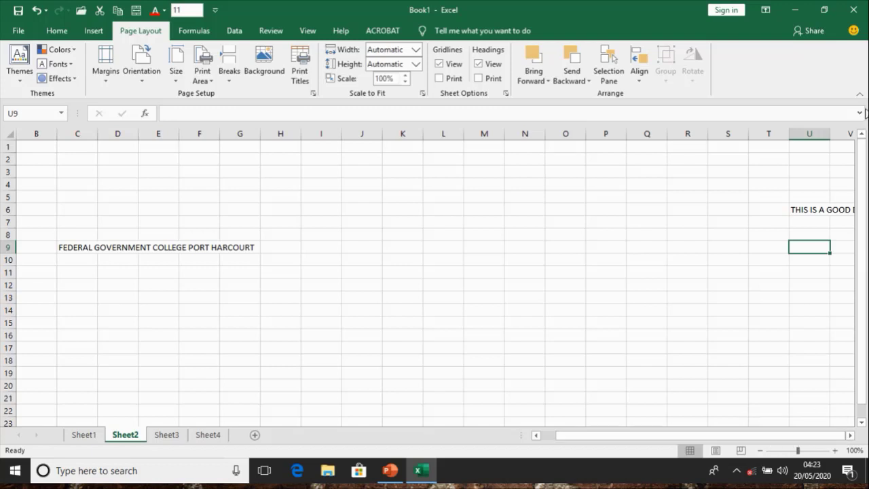
click(840, 134)
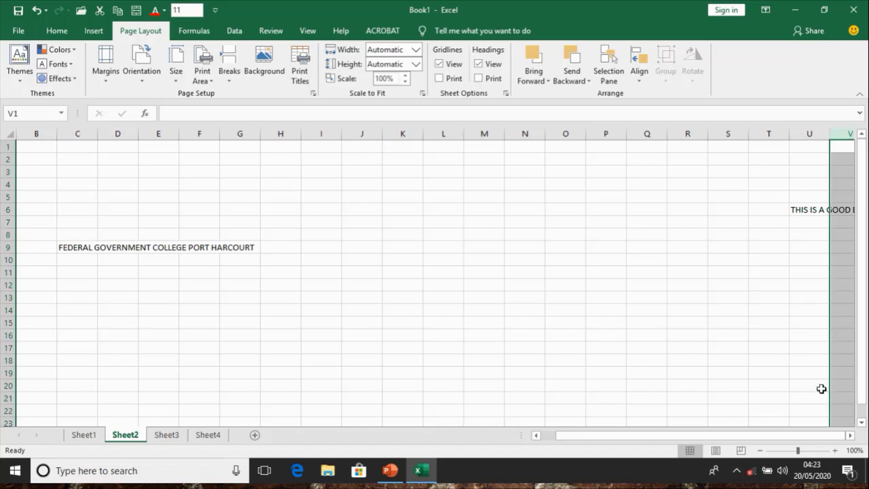
drag(778, 435, 758, 441)
click(39, 131)
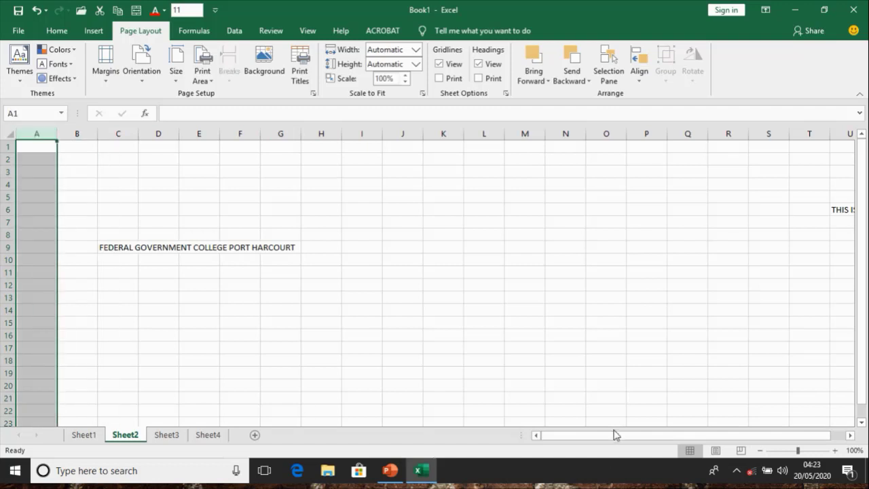
drag(615, 435, 629, 435)
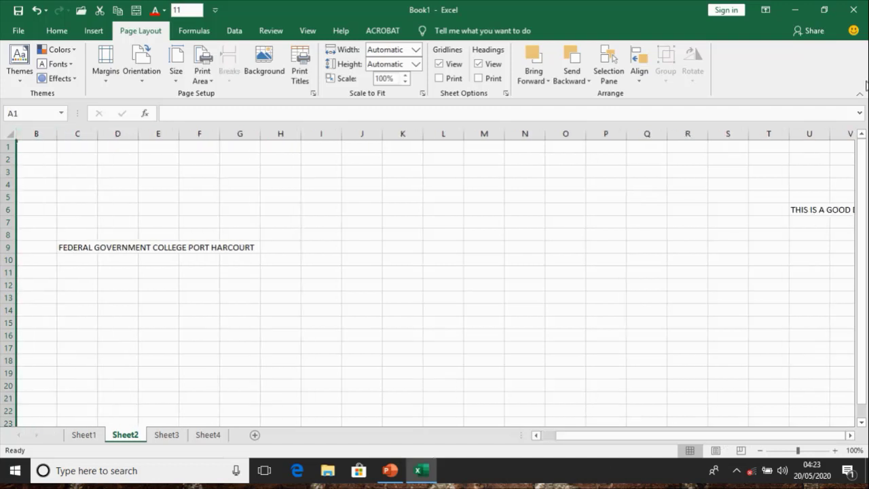
click(848, 129)
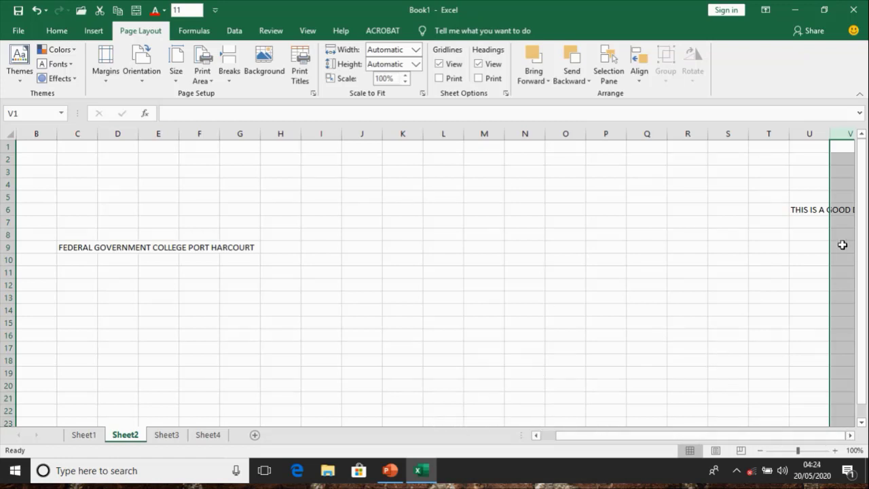
Enter the numbers 56, 75, 202 and 59 down column T of Sheet2, in cells T23 to T26.
scroll(842, 278, down, 1)
click(773, 406)
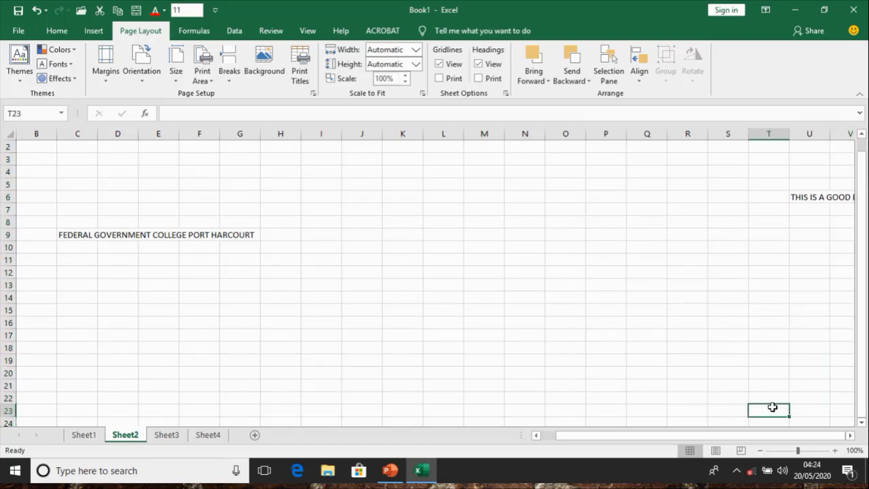
text(56)
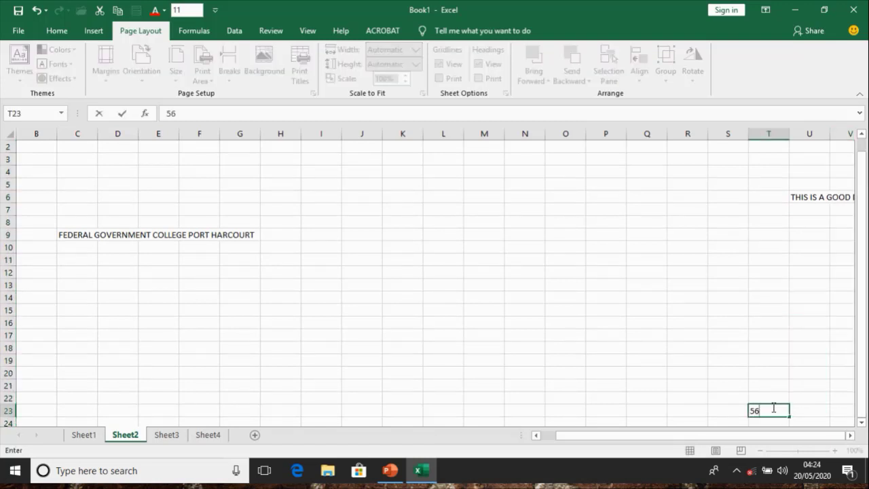
text(7)
key(BackSpace)
key(Return)
text(75)
key(Return)
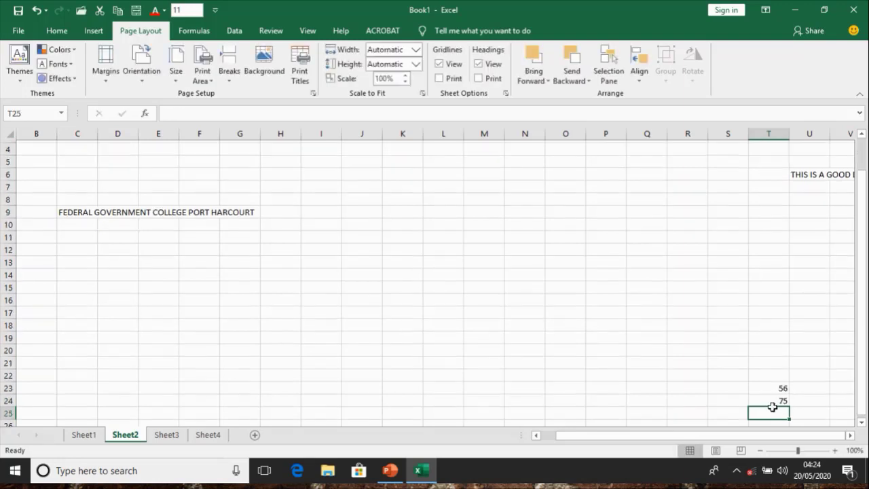
text(202)
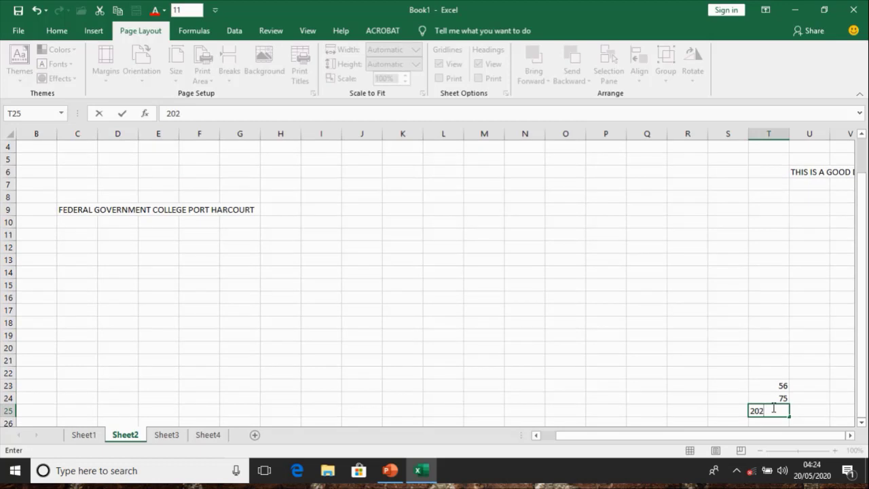
key(Return)
text(59)
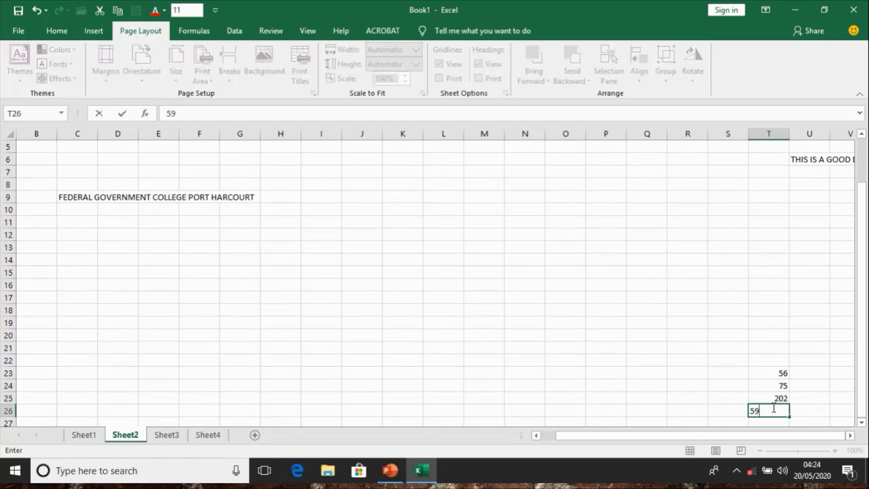
key(Return)
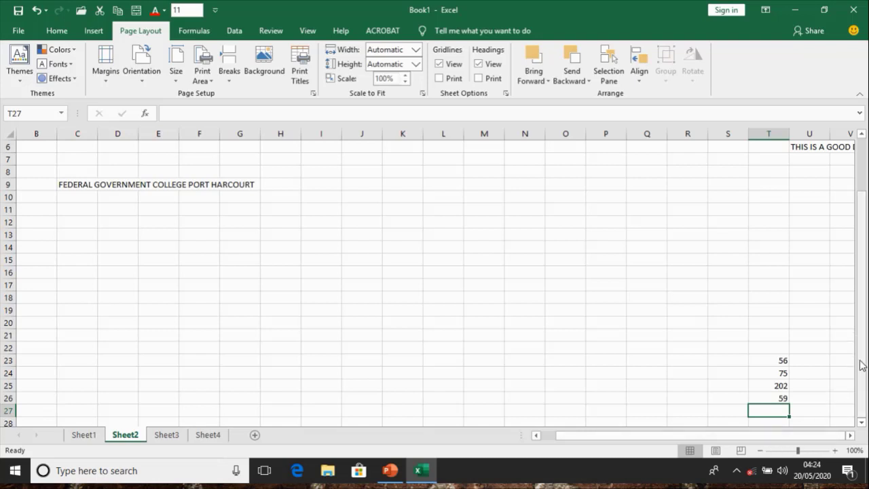
Select the whole of column U on Sheet2.
drag(862, 365, 867, 295)
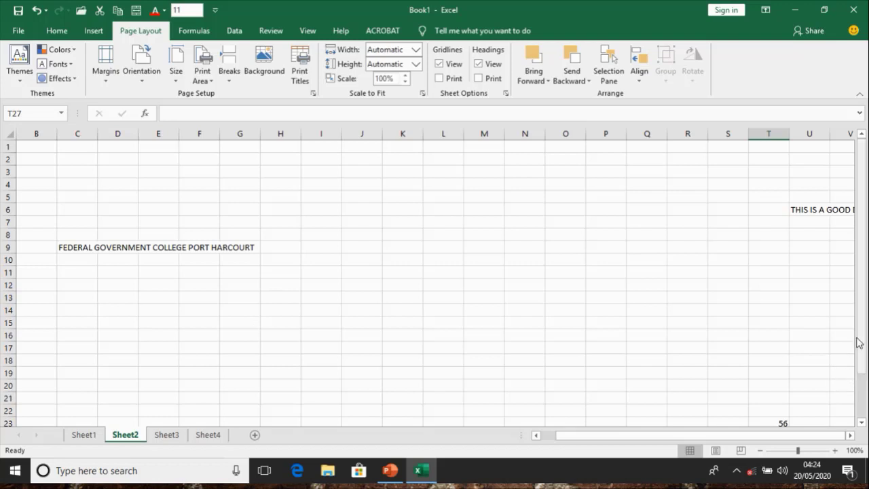
drag(864, 319, 861, 386)
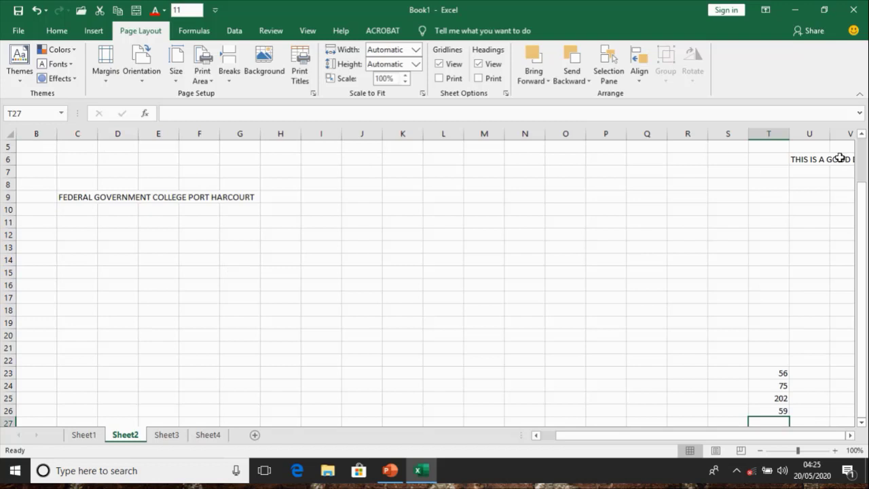
click(817, 134)
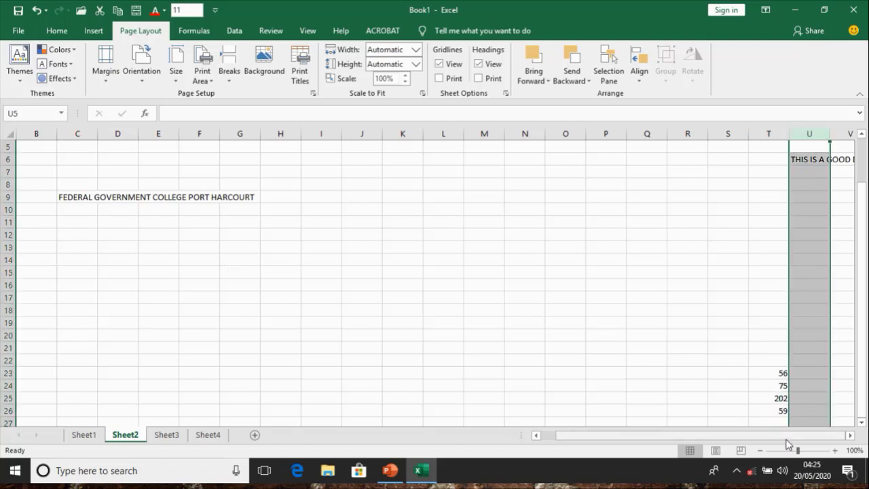
drag(787, 437, 716, 440)
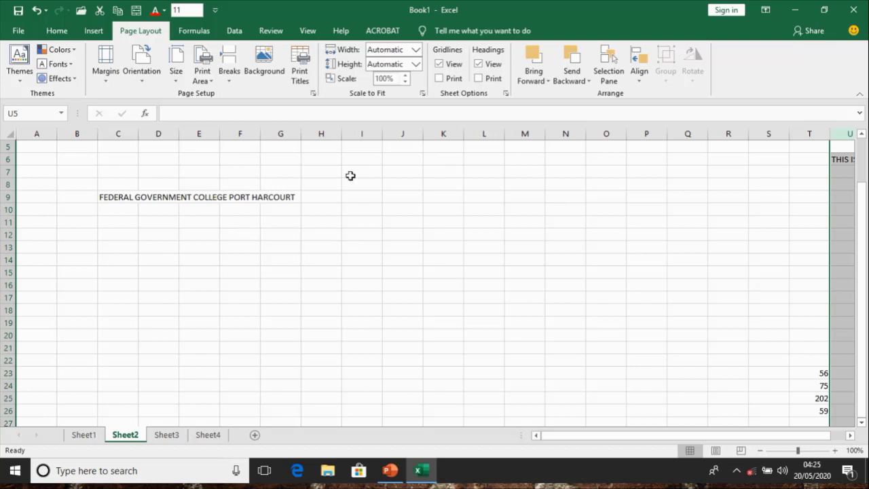
Enter the text I AM A NIGERIAN in cell E15 through the formula bar.
click(209, 276)
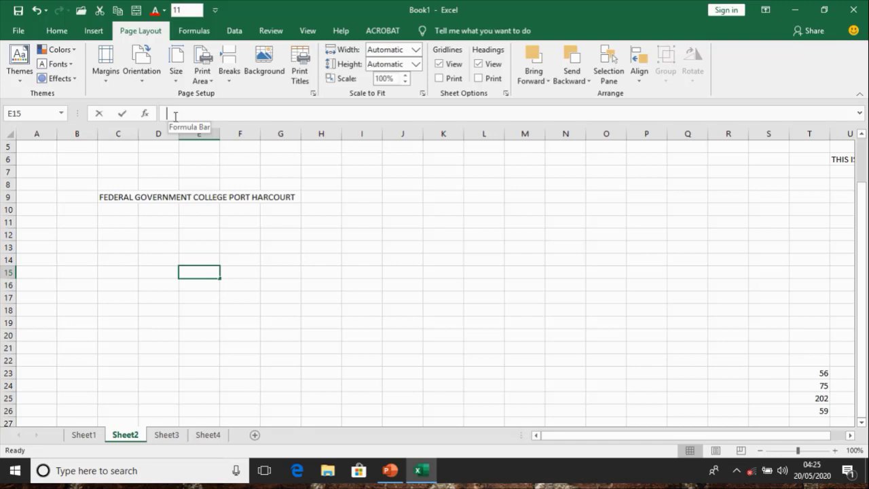
click(180, 120)
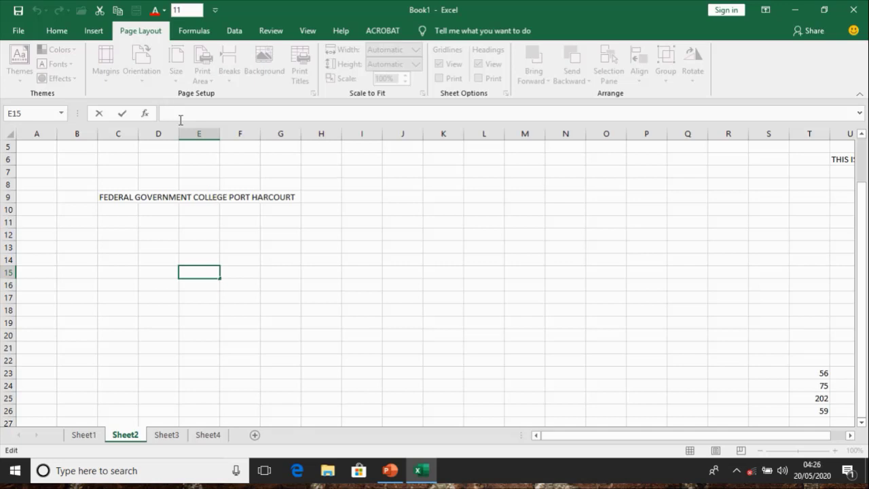
text(I AM A NIGERIAN)
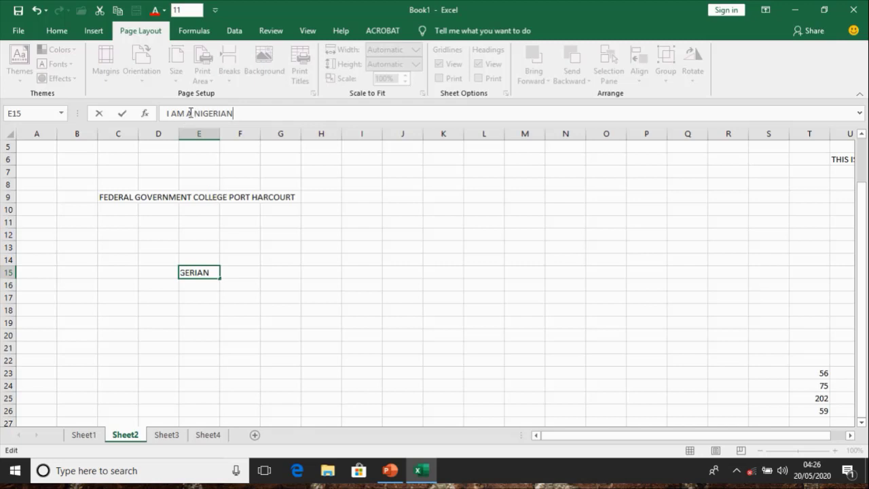
key(Return)
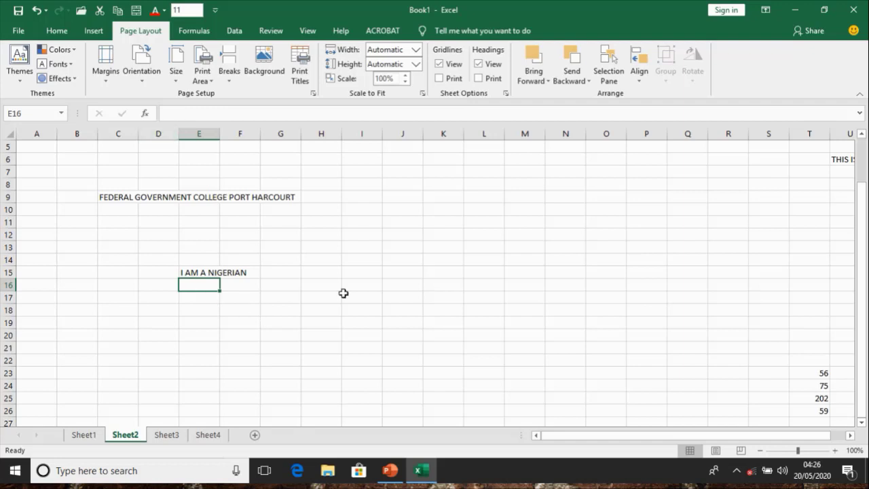
Enter 43 in cell H15 through the formula bar and 89 in cell H16 below it.
click(330, 271)
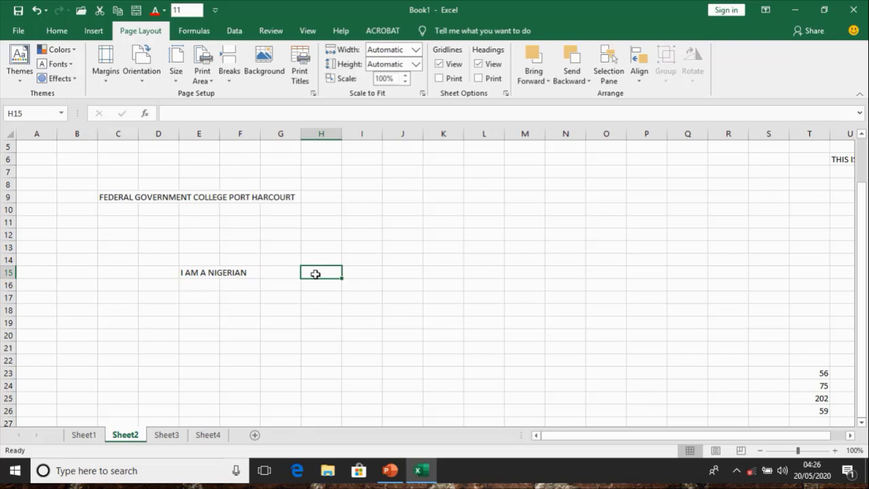
click(180, 118)
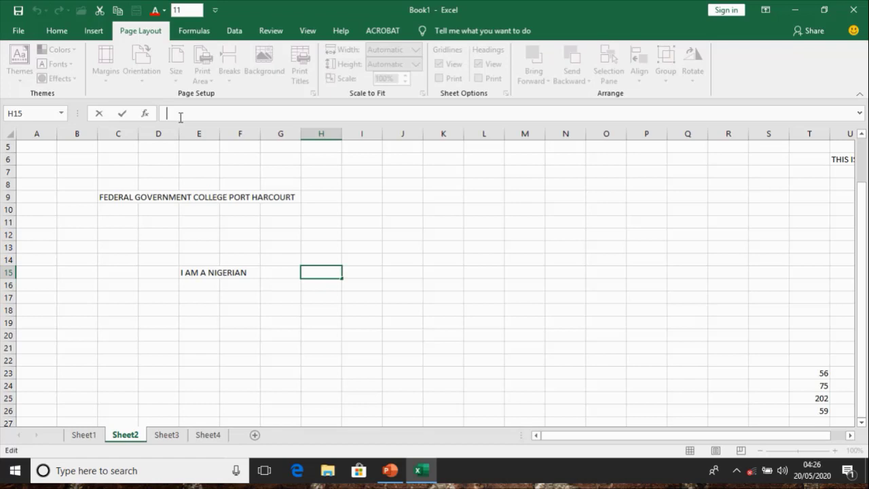
text(43)
key(Return)
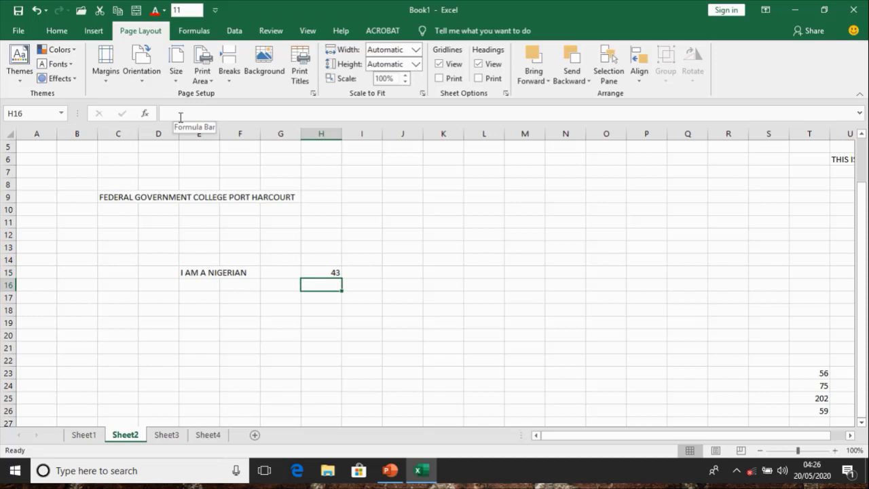
text(89)
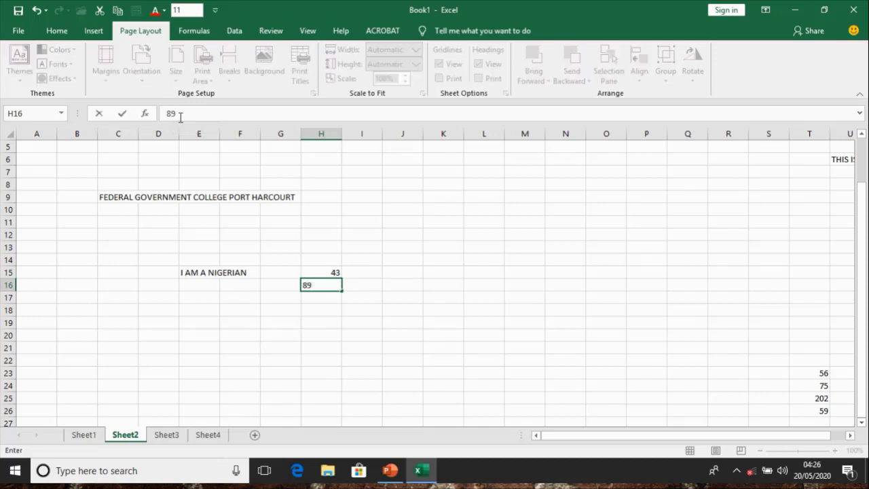
key(Return)
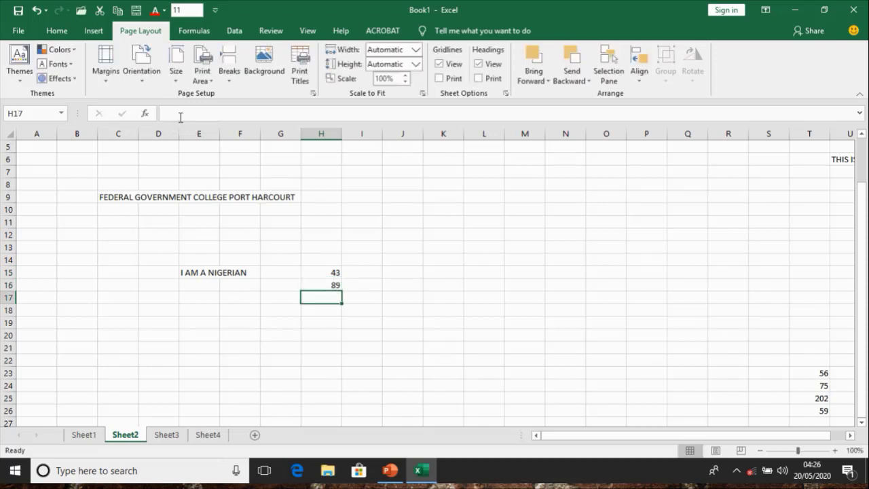
Clear the contents of cell H16 through the formula bar and undo that deletion.
click(324, 272)
click(329, 284)
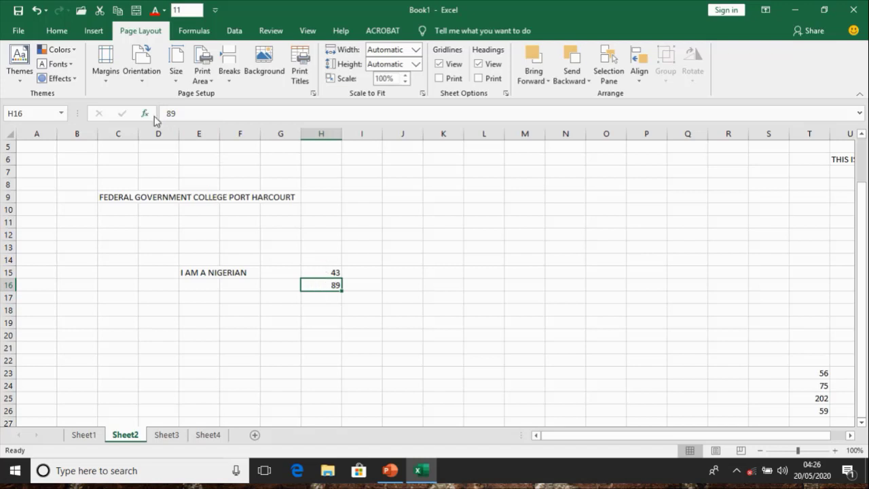
click(182, 114)
key(BackSpace)
key(BackSpace)
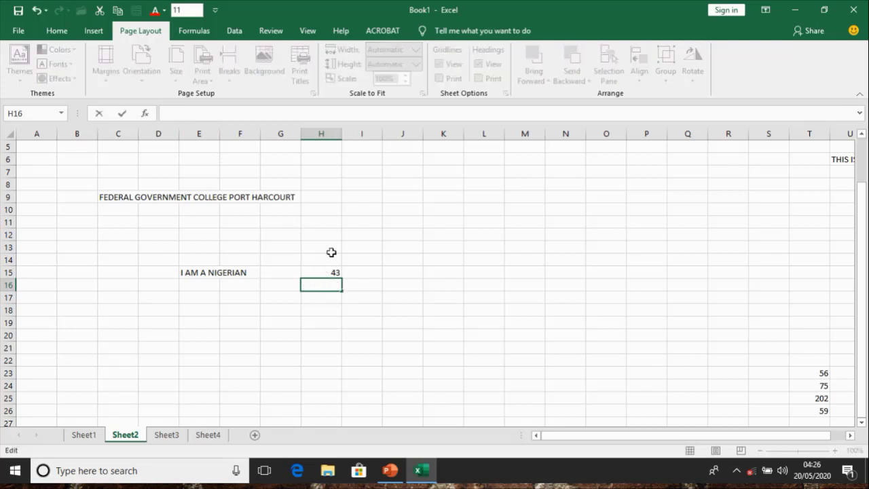
click(370, 292)
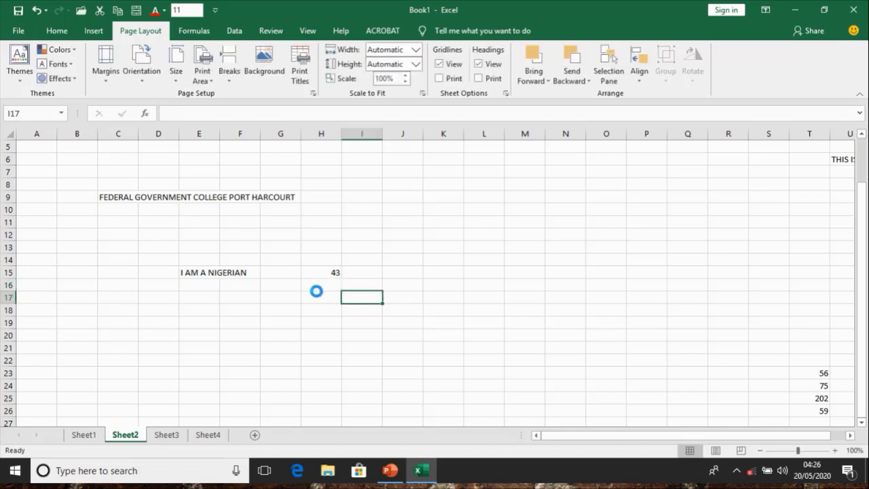
key(ctrl+z)
click(378, 246)
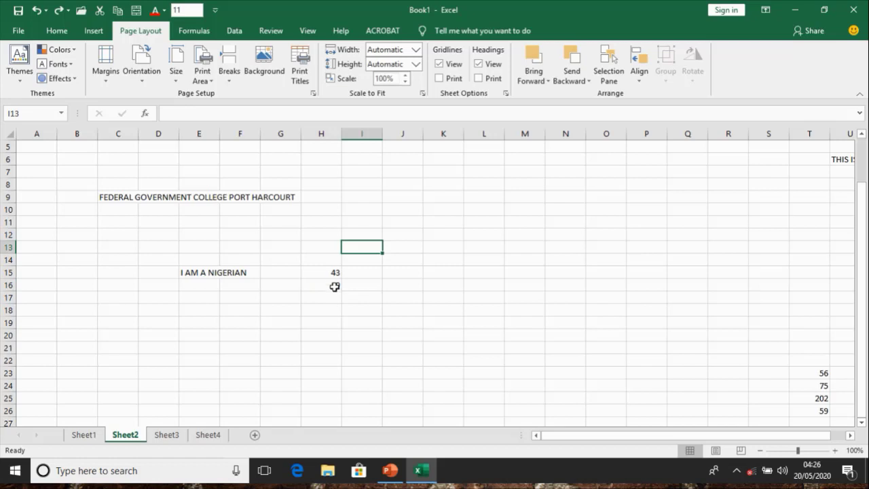
Select the range H15:H17, clear the value of H15 through the formula bar and enter 43 there again.
click(329, 272)
drag(330, 272, 339, 297)
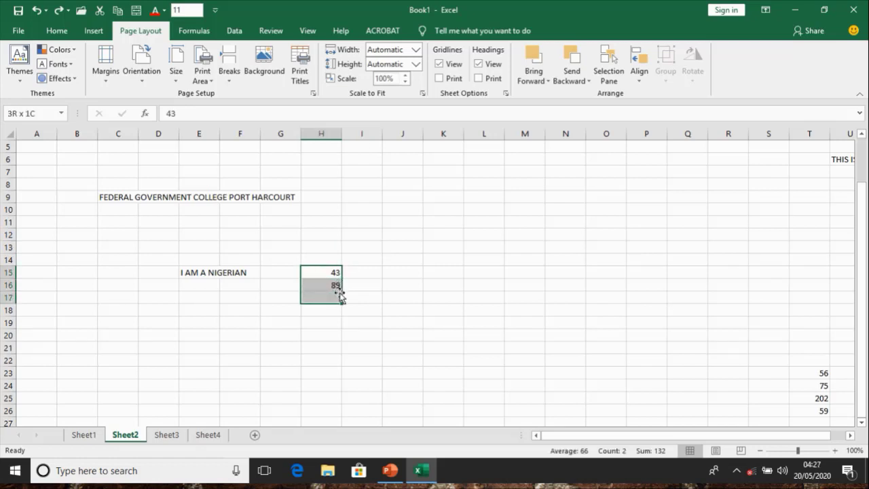
click(190, 114)
key(BackSpace)
key(BackSpace)
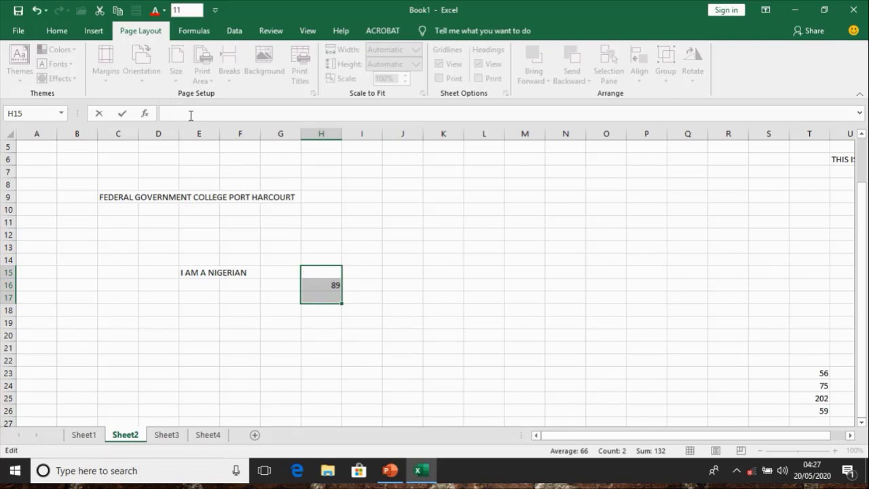
click(401, 295)
click(322, 271)
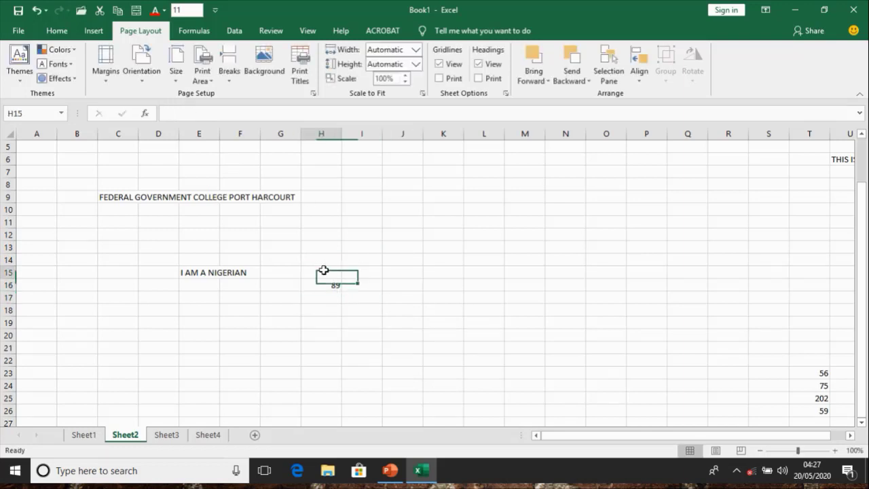
text(43)
click(384, 283)
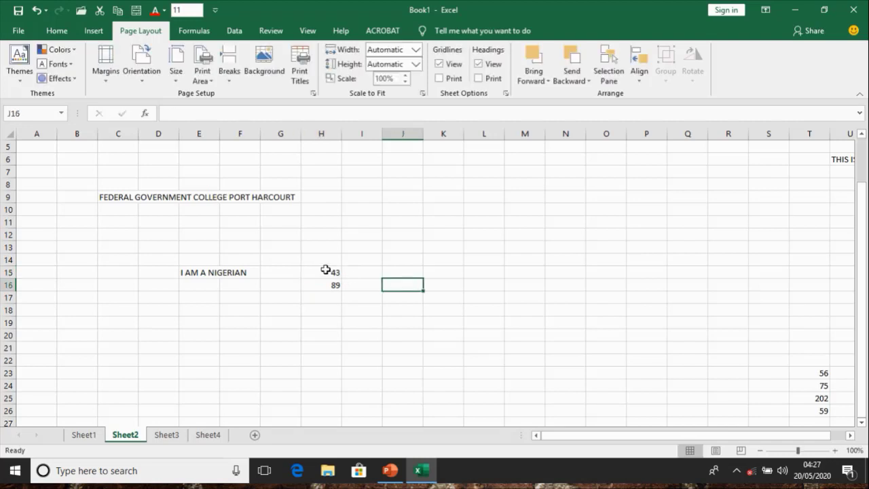
Select cells H15 and H16 together and clear the value of H15 through the formula bar.
drag(323, 272, 320, 283)
click(322, 272)
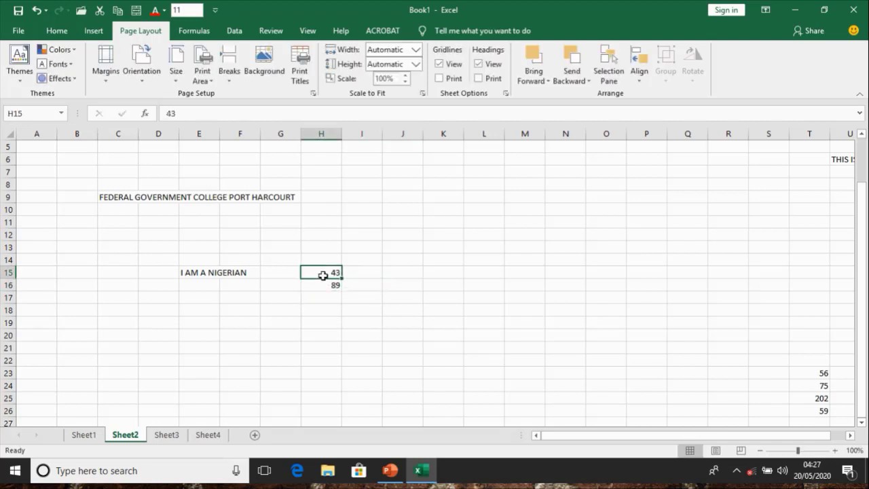
click(323, 281)
click(323, 271)
drag(323, 271, 323, 284)
click(176, 115)
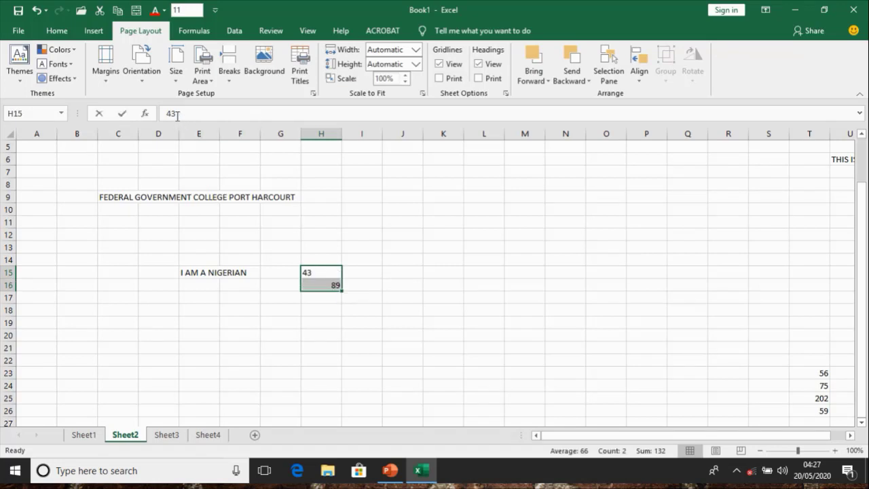
key(BackSpace)
key(BackSpace)
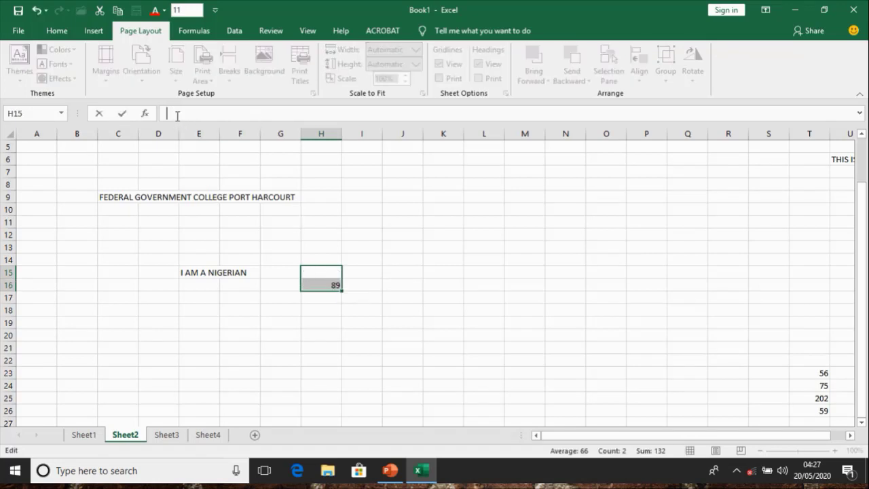
click(374, 265)
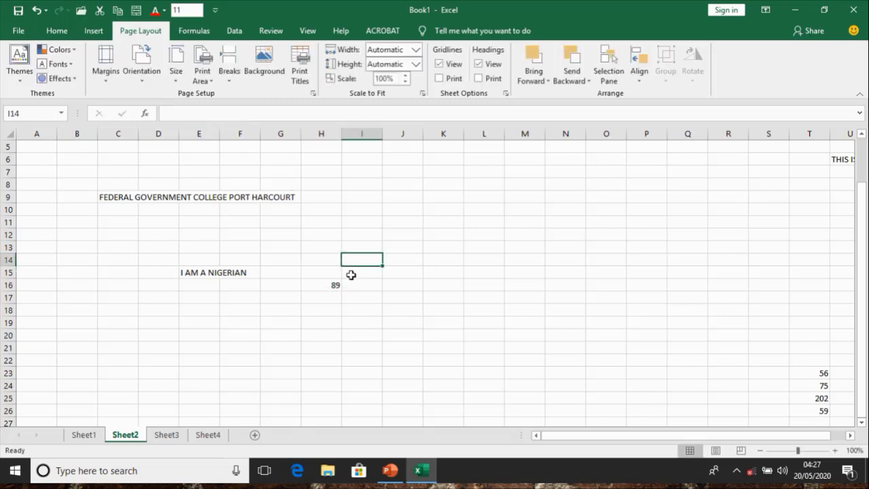
Enter 443 in cell H15 and overwrite it with 43.
click(330, 273)
text(443)
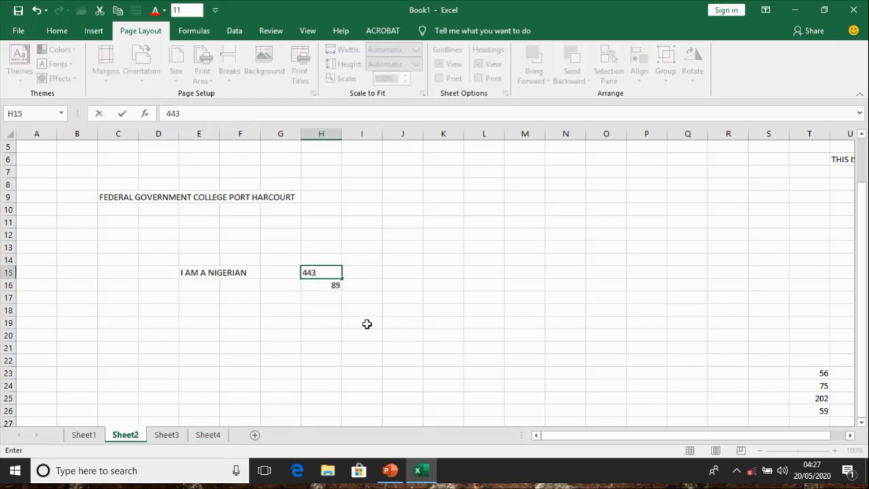
drag(390, 322, 391, 310)
click(335, 274)
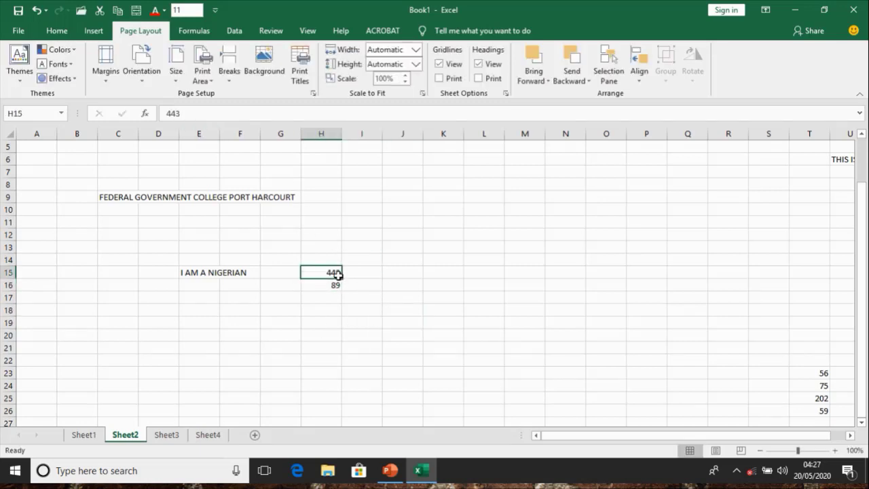
text(43)
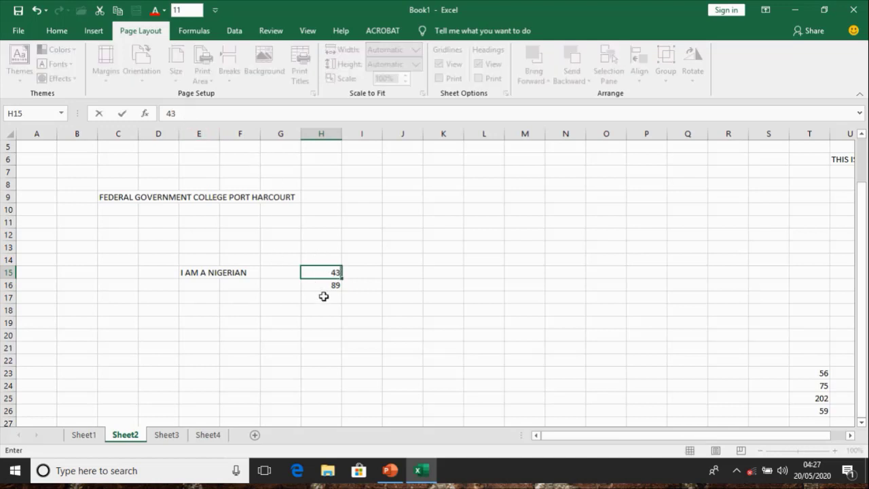
Enter the formula =H15+H16 in cell H17 through the formula bar and select that cell again.
click(324, 296)
click(182, 116)
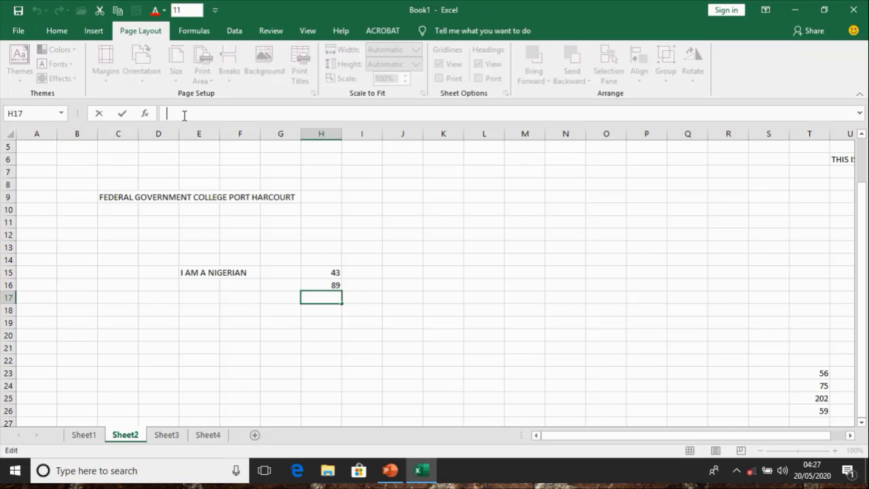
text(=)
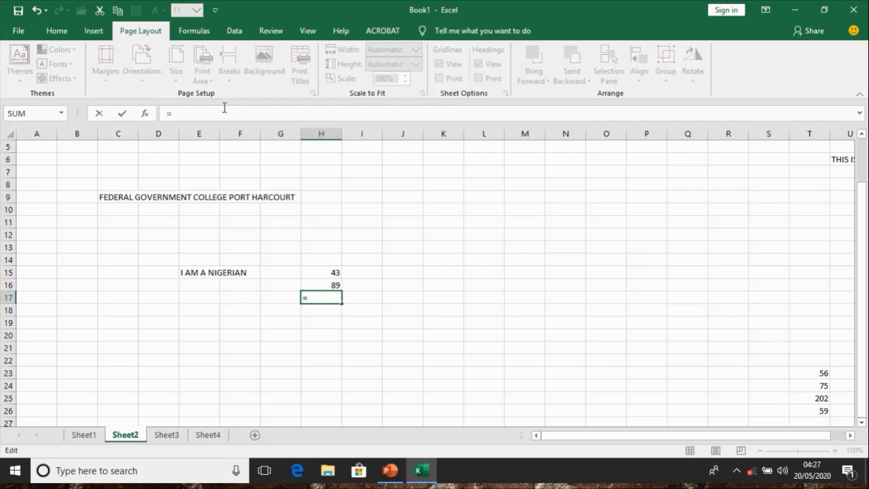
click(335, 270)
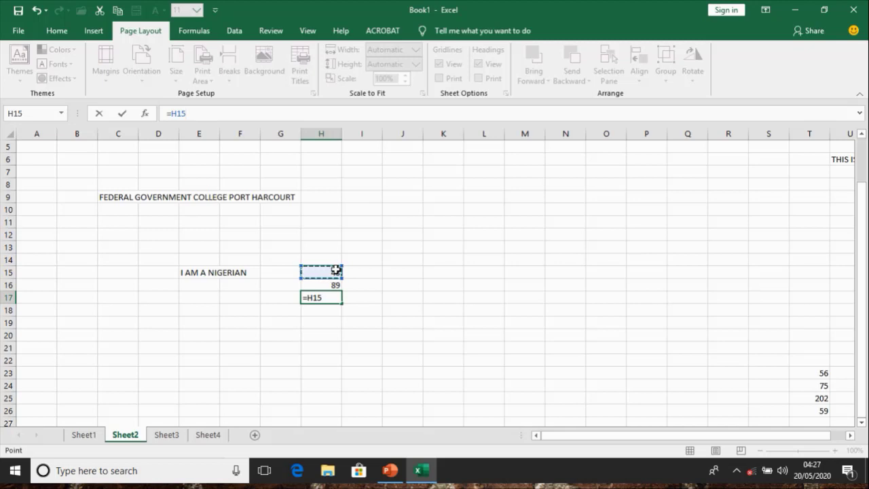
text(+)
click(331, 285)
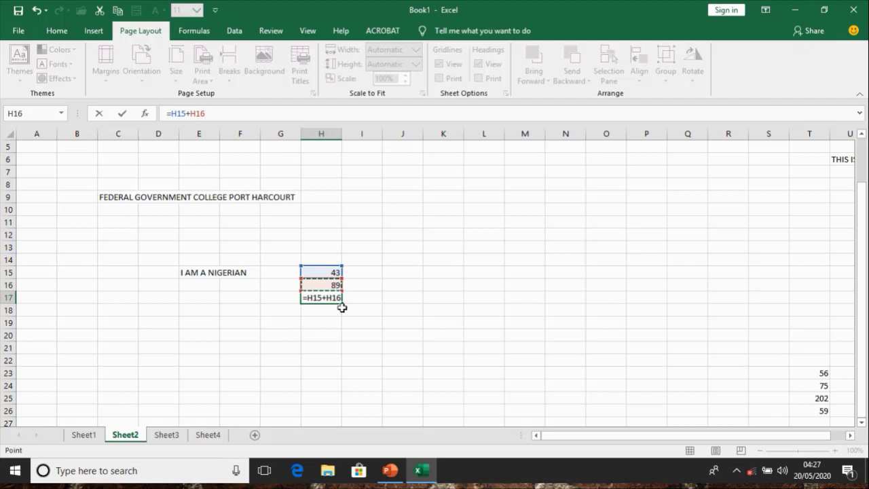
key(Return)
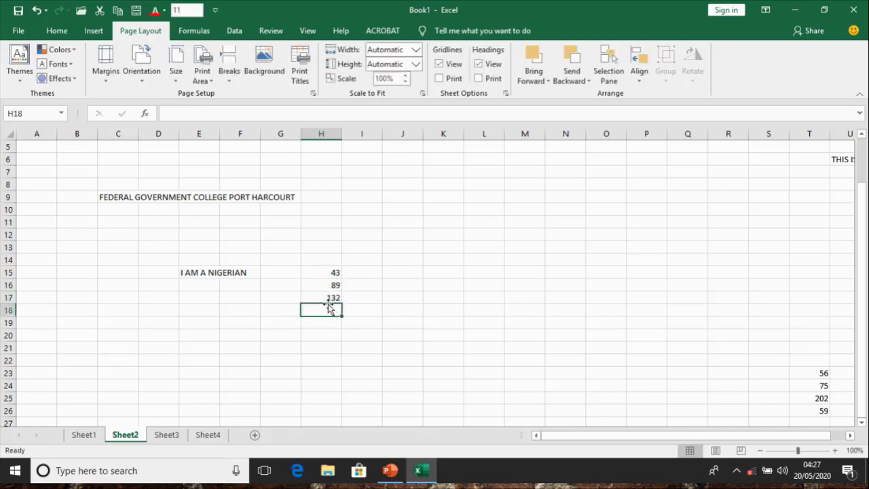
click(328, 299)
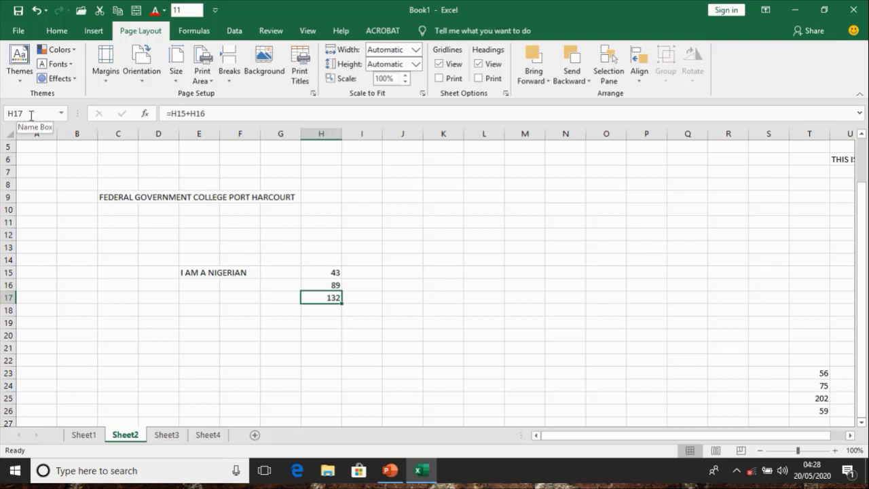
Select the empty cells J15, M14 and M13 in turn and scroll the sheet one column sideways.
click(414, 270)
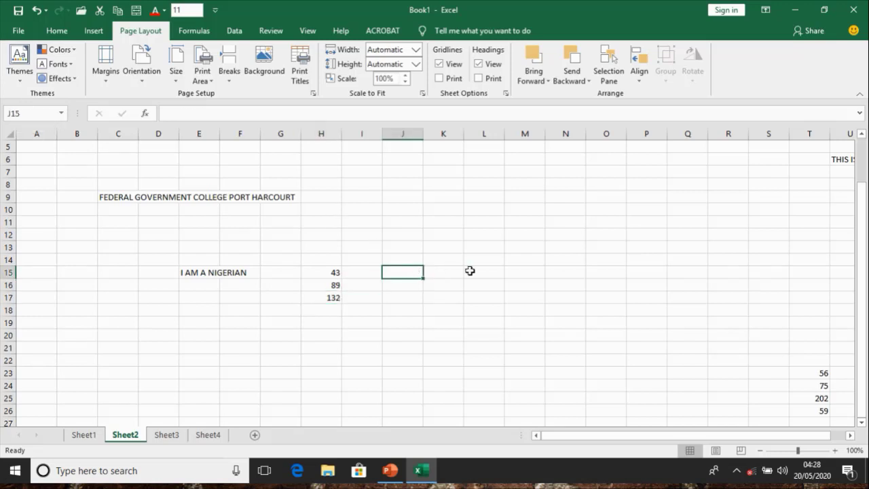
click(516, 259)
click(513, 244)
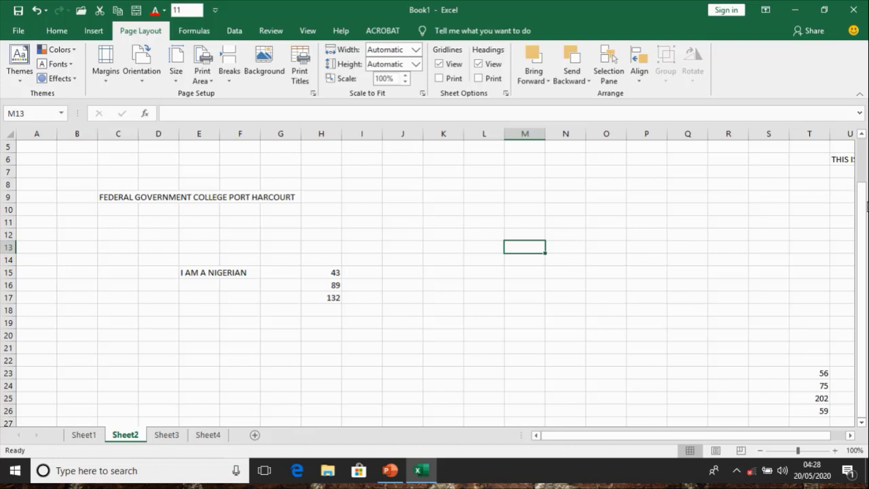
mouse_move(863, 204)
mouse_down()
mouse_move(867, 194)
mouse_move(866, 205)
mouse_up()
drag(795, 435, 805, 435)
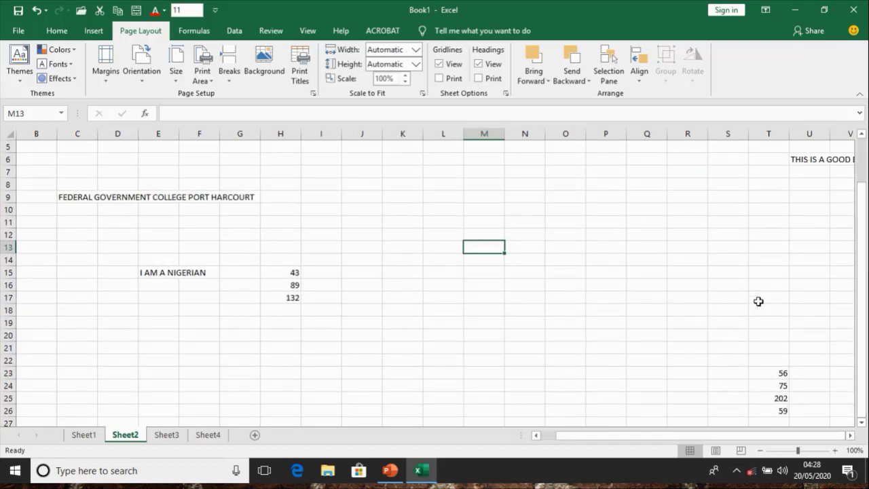
Select cell U19, move the selection along row 19 to AB19 and bring column A back into view.
click(796, 326)
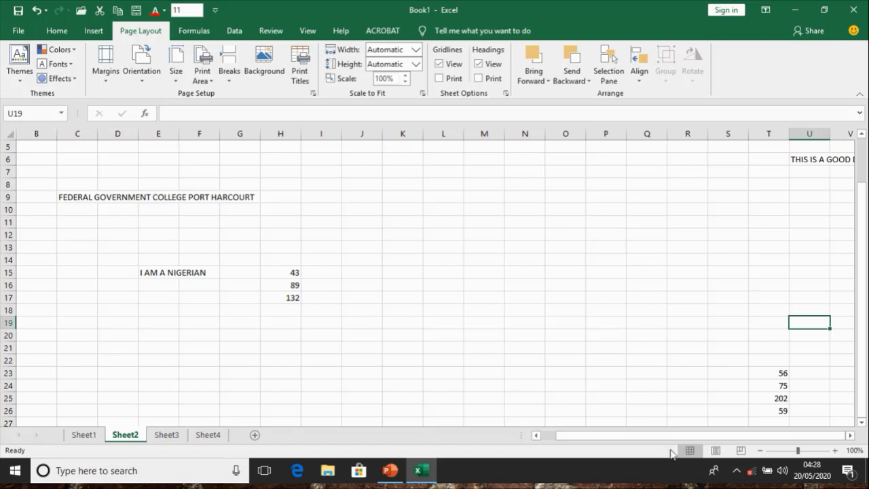
key(Right)
key(Right)
key(Right)
key(Right)
key(Right)
key(Right)
key(Right)
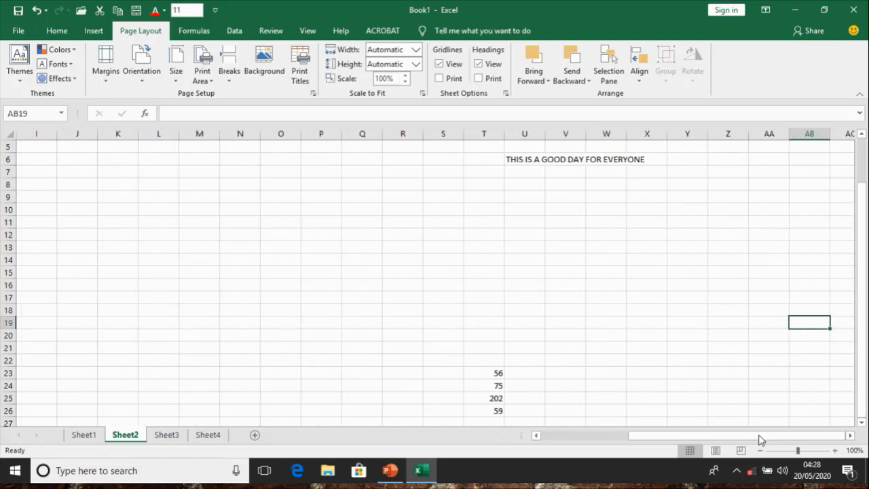
drag(757, 439, 614, 453)
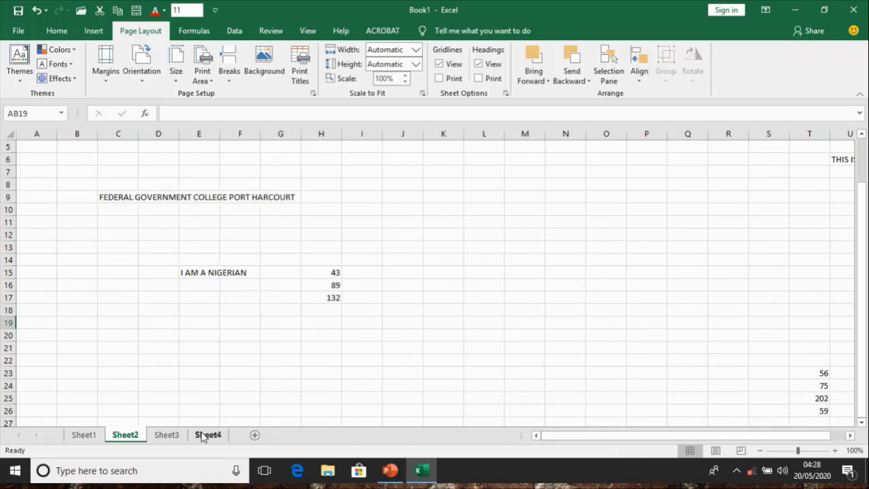
click(24, 113)
text(A15)
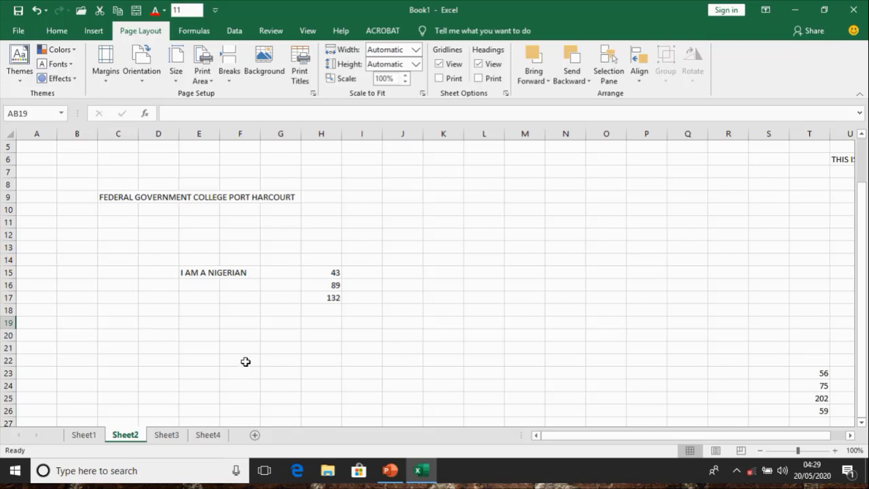
click(245, 362)
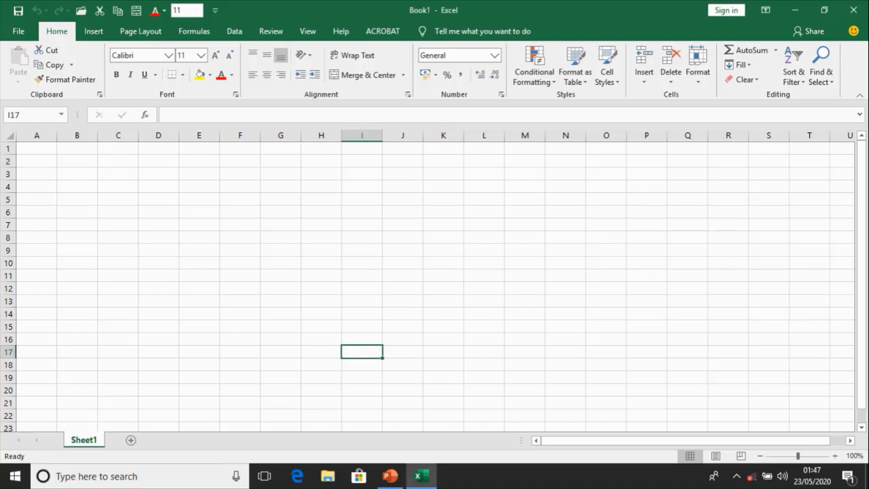
Set the font size of cell A2 to 16 and reduce it to 14.
click(37, 161)
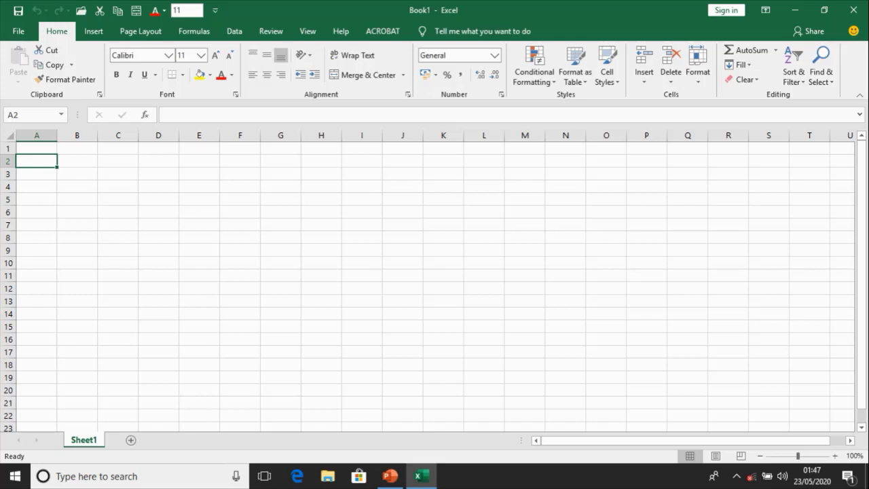
click(182, 55)
text(16)
key(Return)
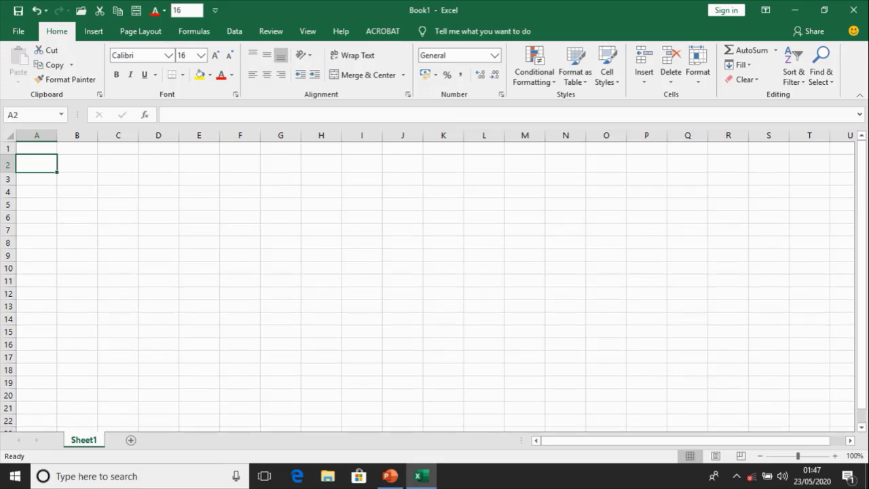
click(182, 55)
text(14)
key(Return)
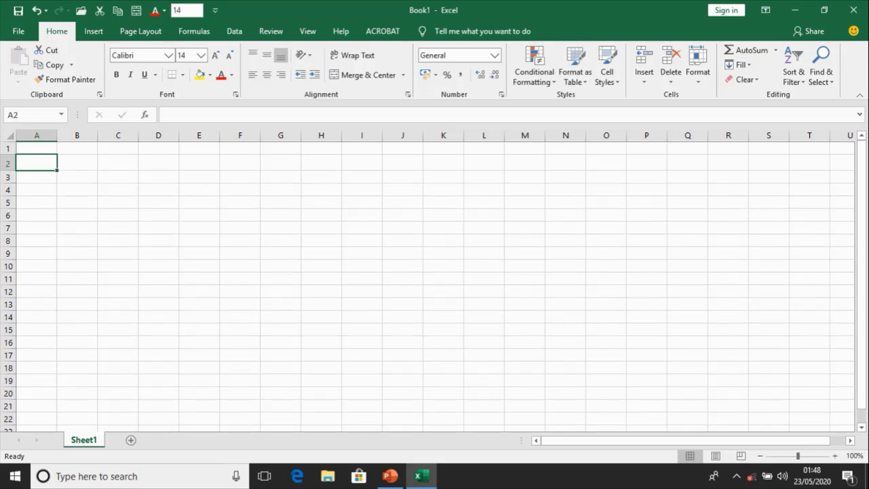
text(fazle)
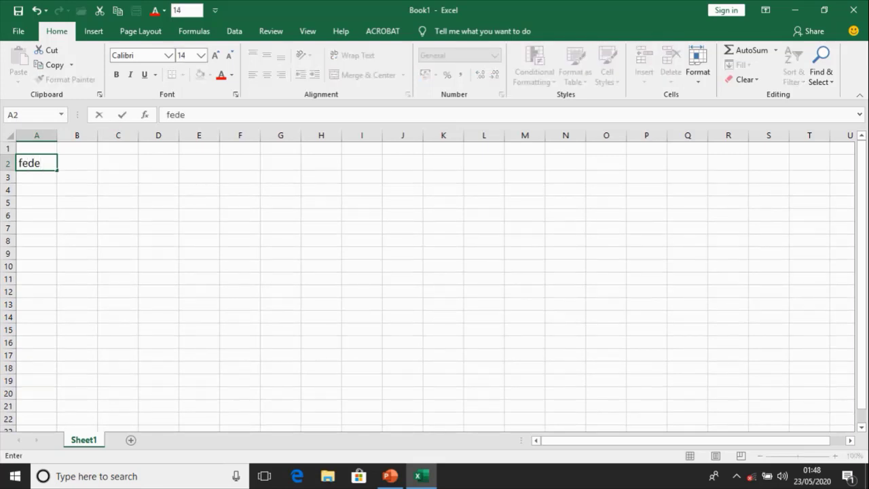
key(BackSpace)
key(BackSpace)
key(BackSpace)
key(BackSpace)
key(BackSpace)
Enter the title FEDERAL GOVERNMENT COLLEGE PORT HARCOURT in cell A2.
text(FEDERAL)
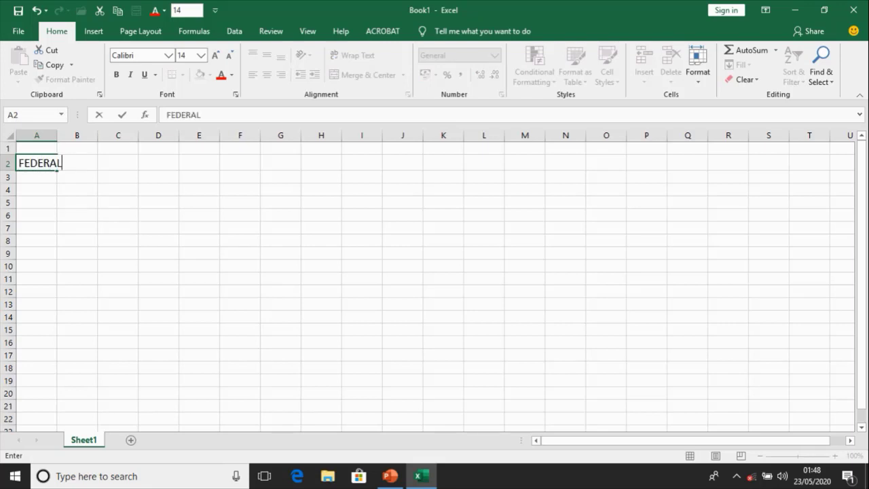
text( GOVERNMEN)
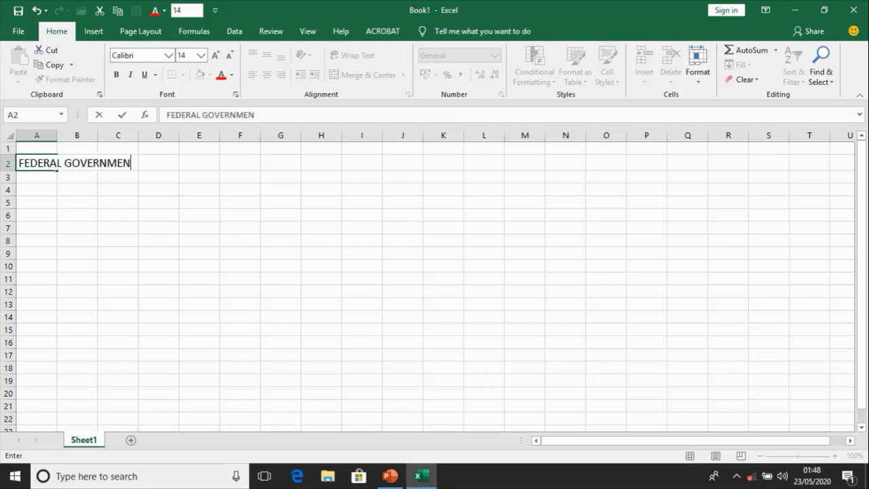
text(T COLLEGE )
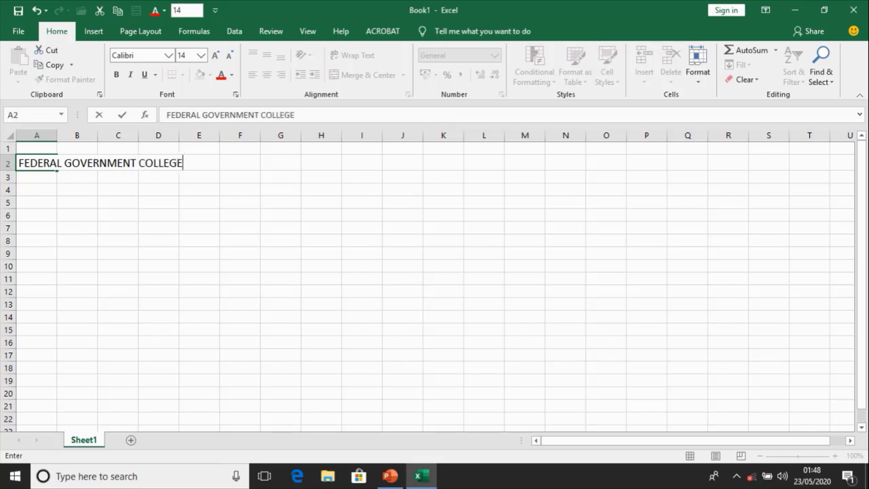
text(PORT HARCOURT)
key(Return)
Enter the subtitle SECOND TERM RESULT 2019/2020 in cell A3.
text(SECO)
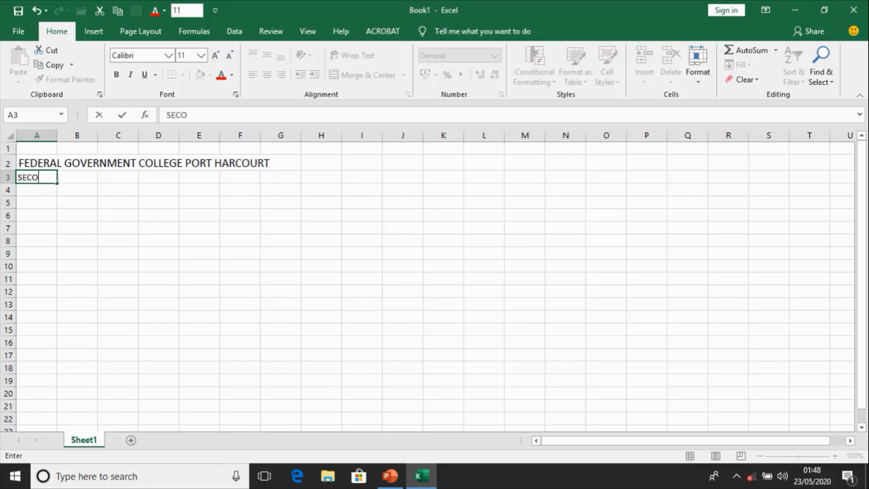
text(ND TERM)
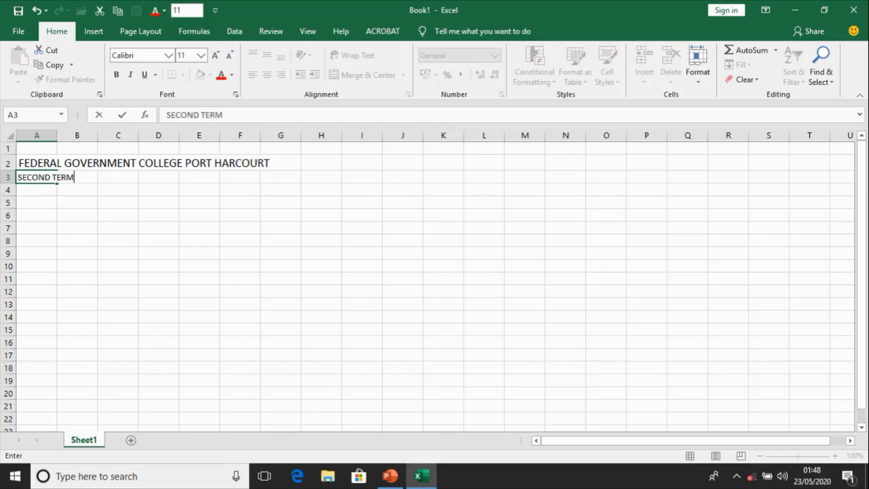
text( RESULT 2019/2020)
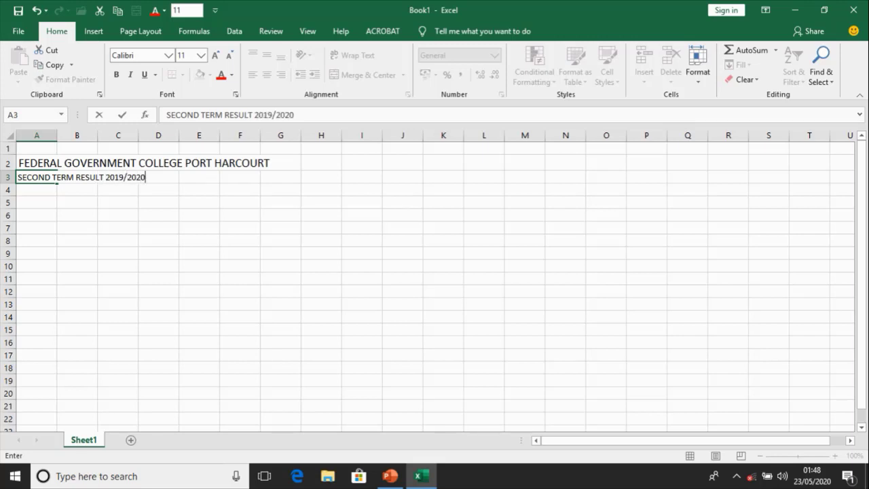
key(Return)
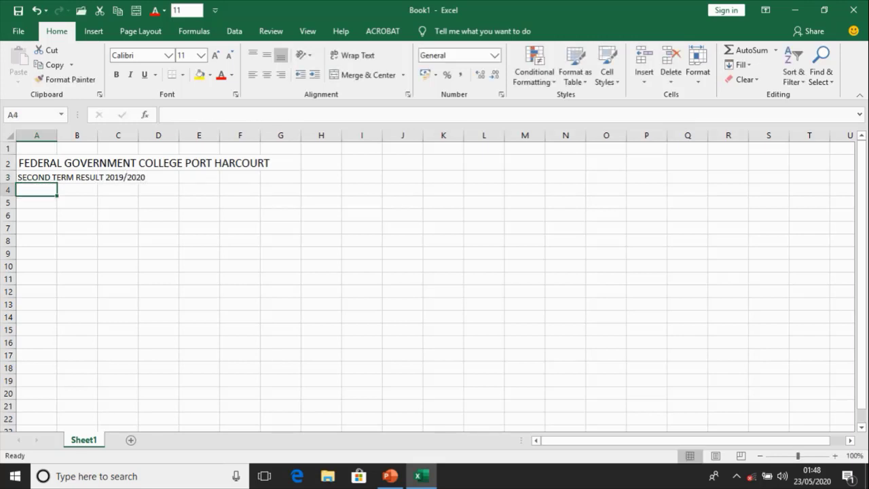
Enter the heading STUDENT RESULT in cell A5.
click(36, 202)
text(STU)
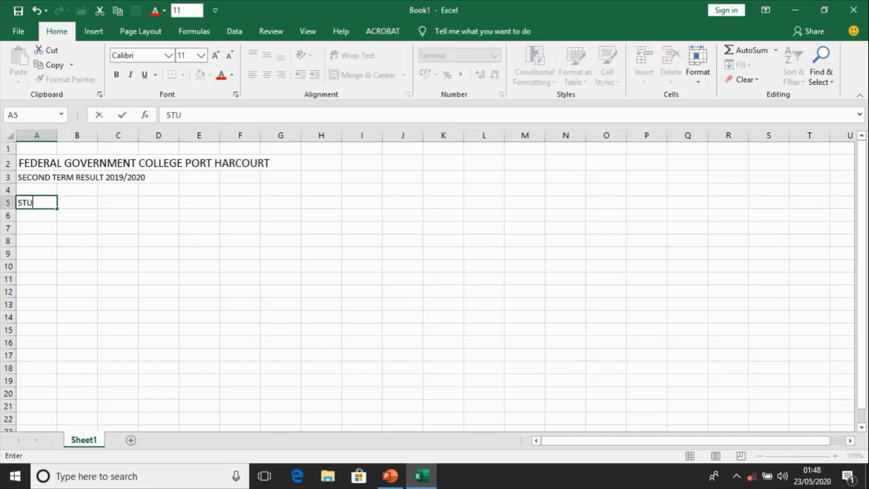
text(DENT RES)
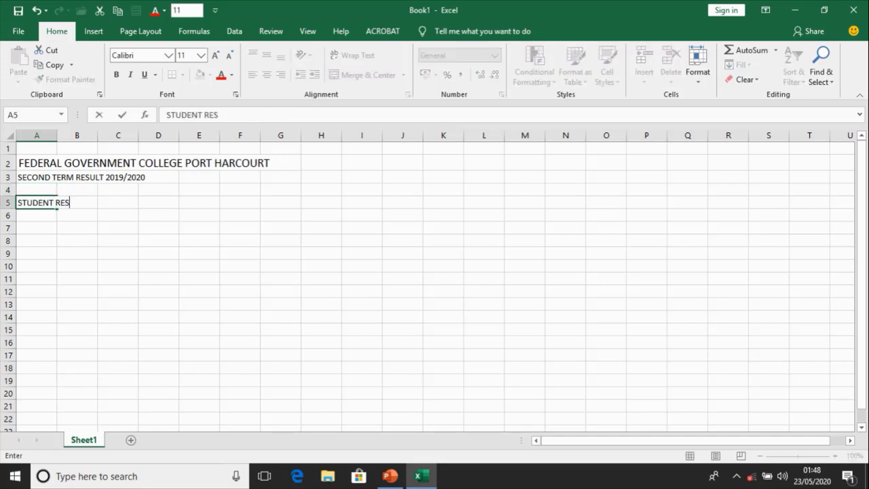
text(ULT)
key(Return)
Enter the column headings S/N in cell A7 and SUBJECT in cell B7.
key(Return)
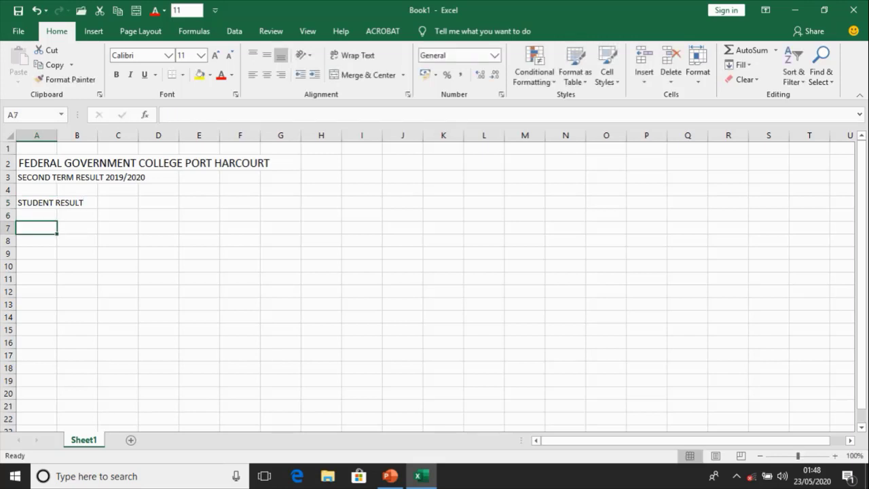
text(S/N)
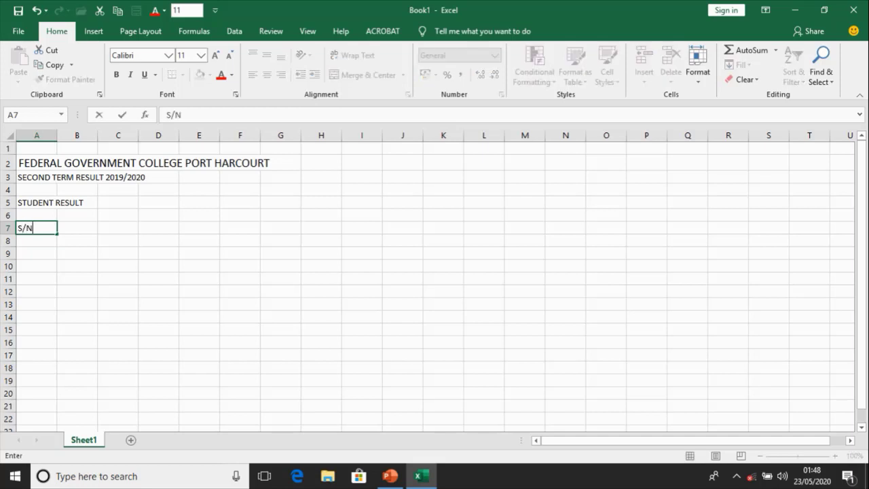
key(Tab)
text(STUDE)
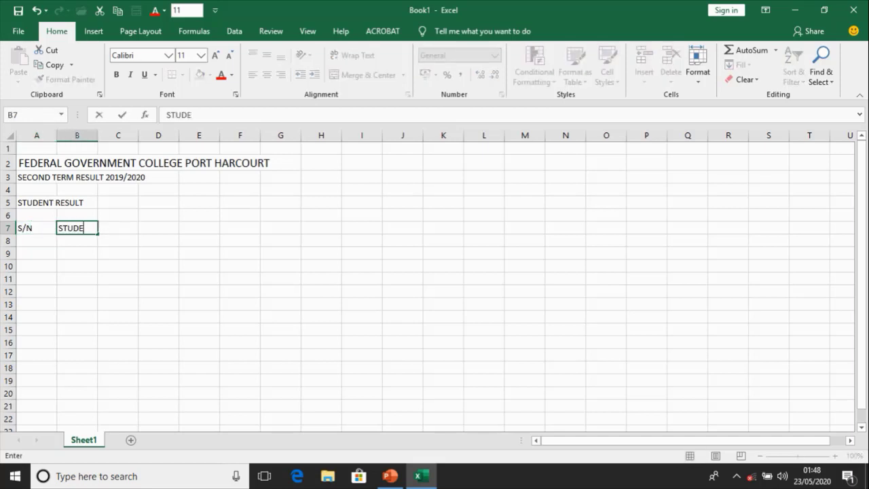
key(BackSpace)
key(BackSpace)
key(BackSpace)
key(BackSpace)
text(UBJECT)
key(Tab)
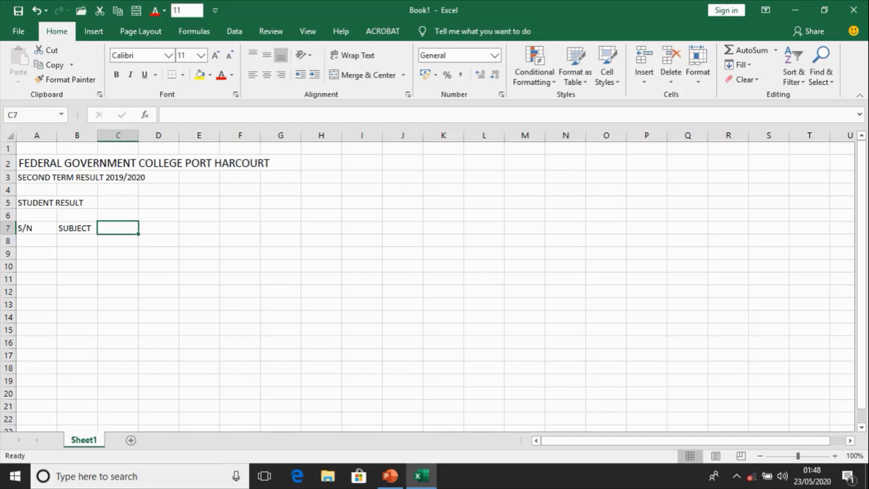
Enter the column headings 1ST CA (20%), 2ND CA(20%) and EXAM SCORE in cells C7, D7 and E7.
text(1ST)
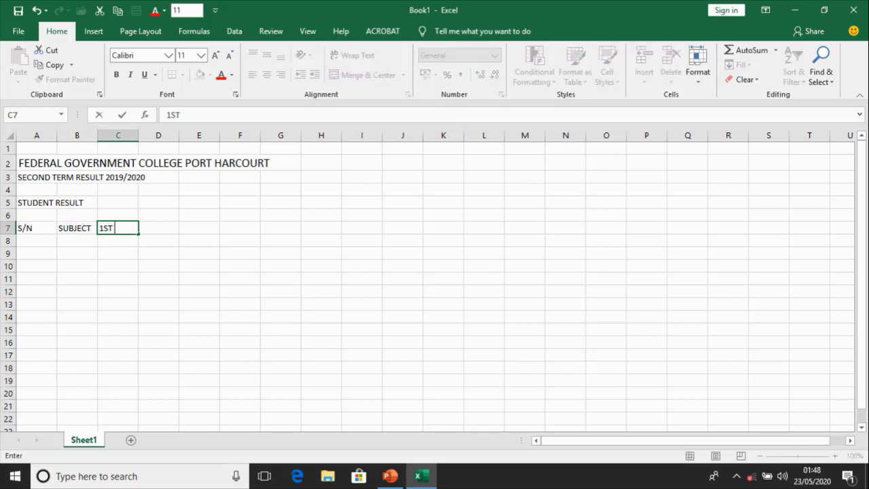
text( CA (20%))
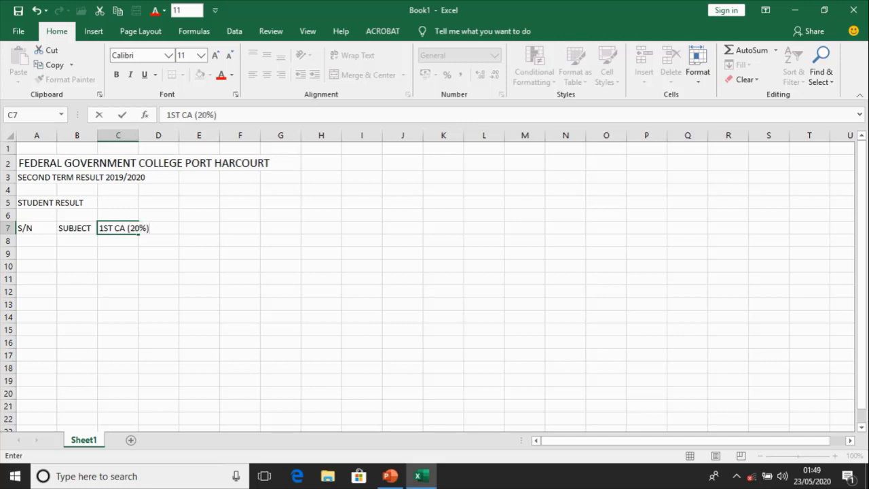
click(139, 228)
text(2ND CA)
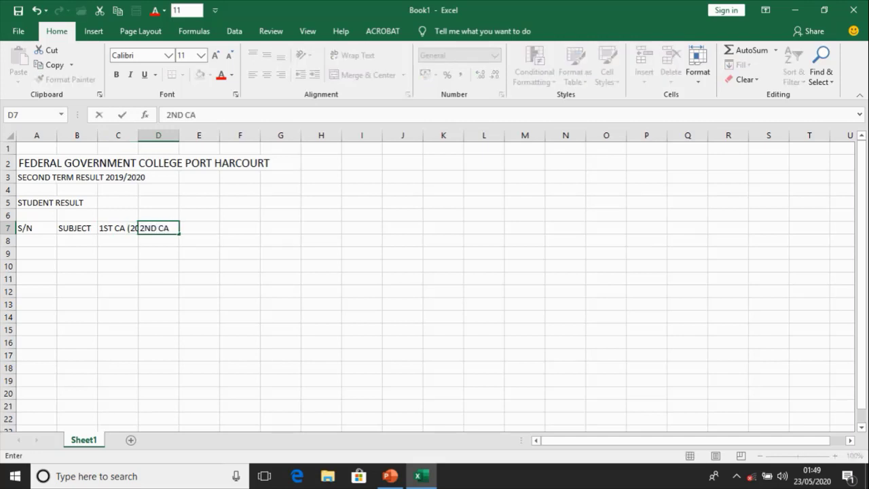
text((20%))
key(Tab)
text(EXAM )
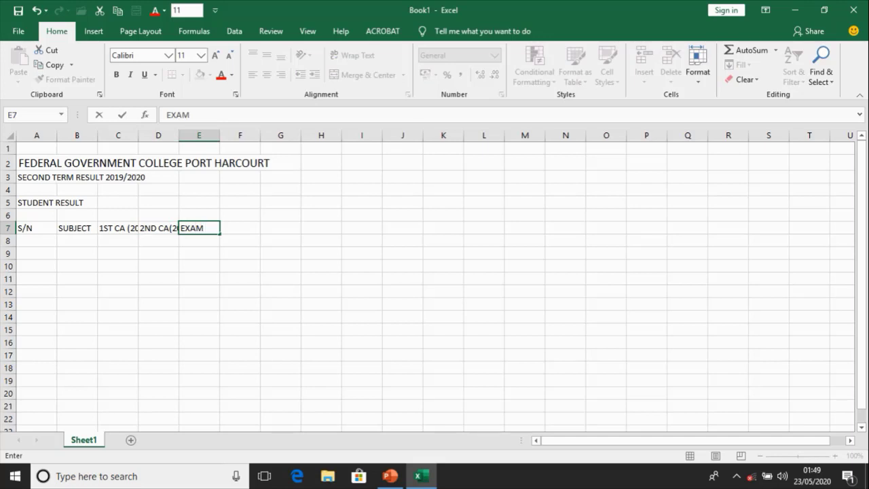
text(SCORE)
key(Return)
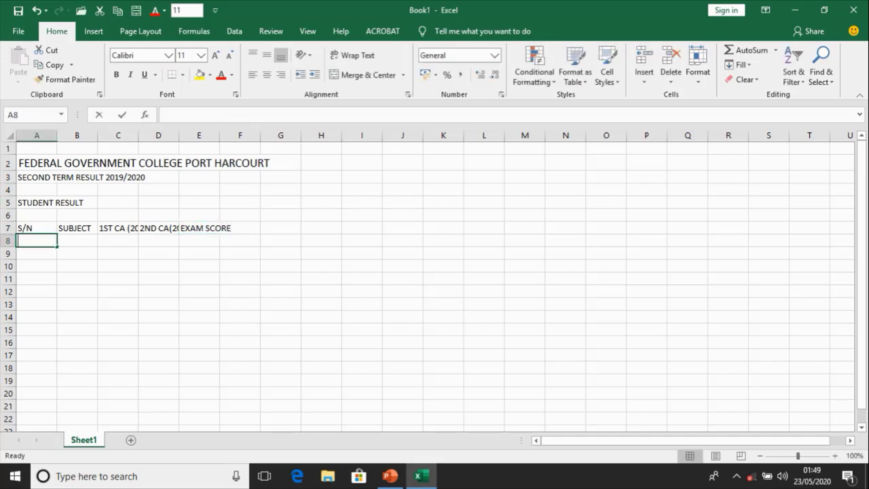
Enter the serial numbers 1, 2 and 3 in cells A8 to A10 under the S/N heading.
text(1)
key(Return)
key(Return)
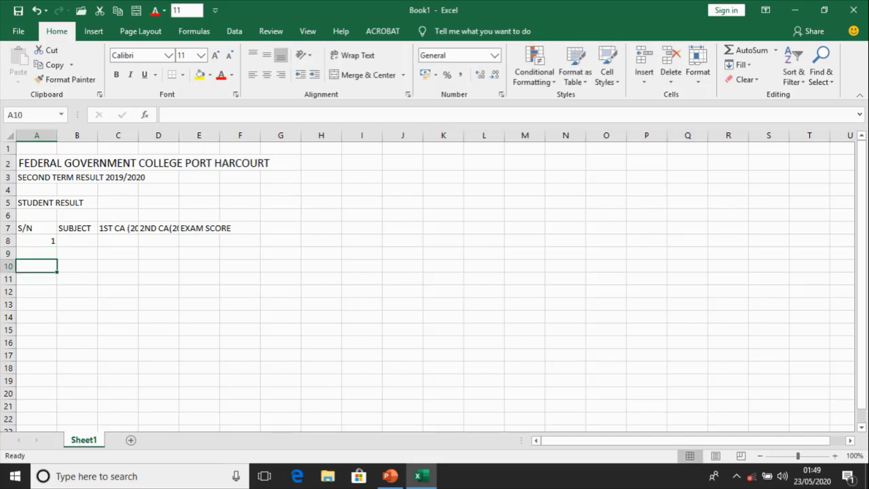
key(Up)
text(2)
key(Return)
text(3)
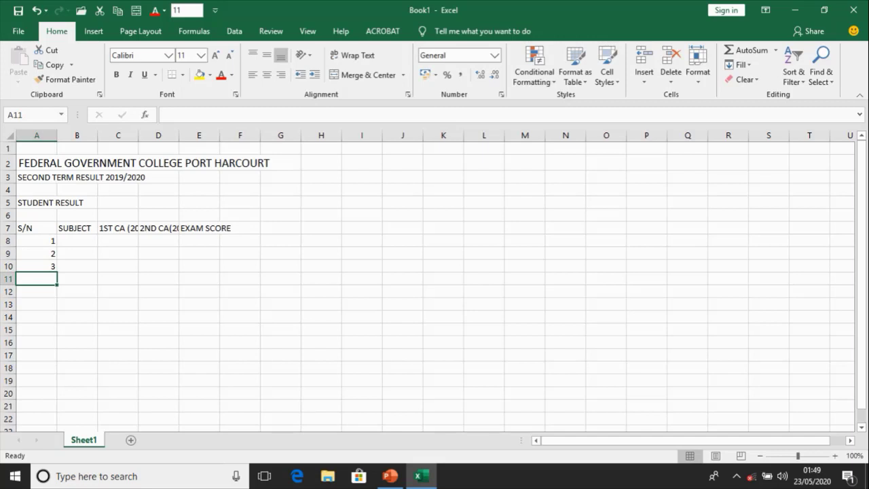
Enter the subjects ENGLISH STUDIES, MATHEMATICS and BASIC SCIENCE AND TECH in cells B8 to B10.
key(Up)
key(Up)
key(Up)
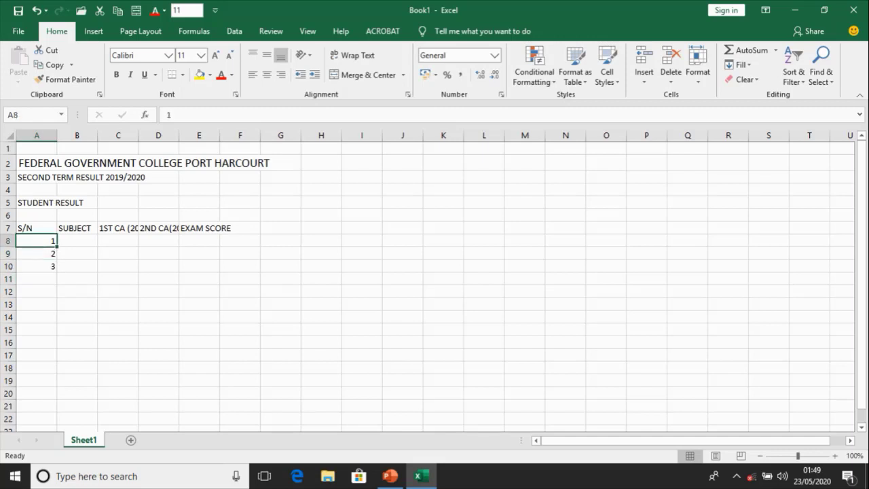
key(Right)
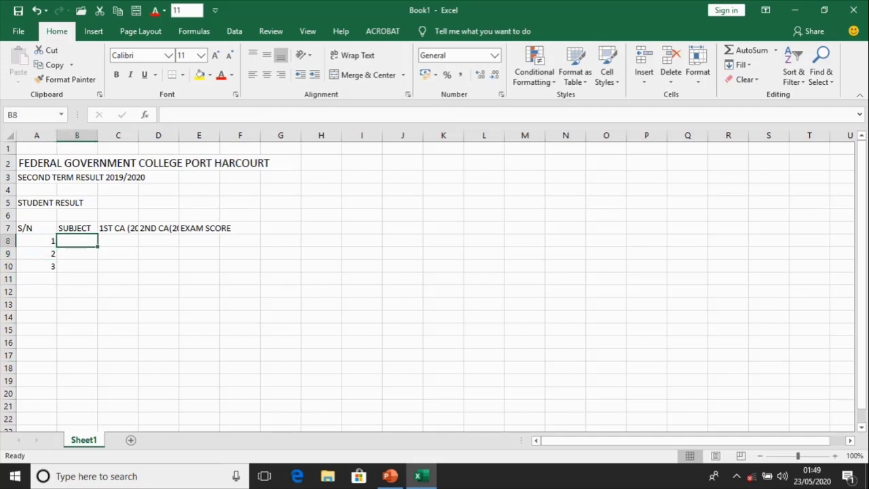
text(ENG)
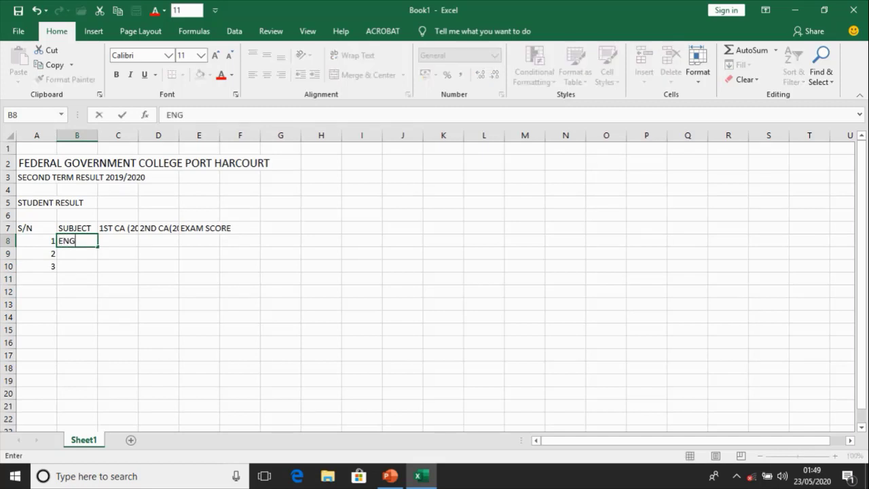
text(LISH STUDIES)
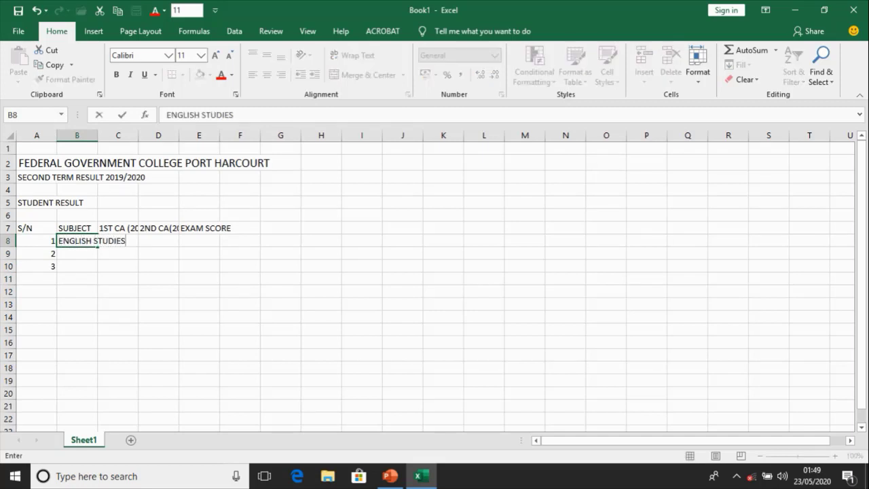
key(Return)
text(MATHE)
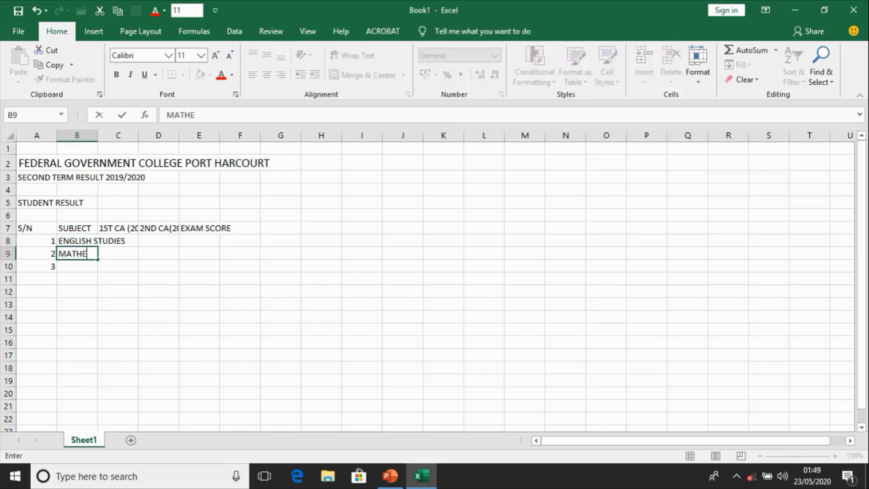
text(MATICS)
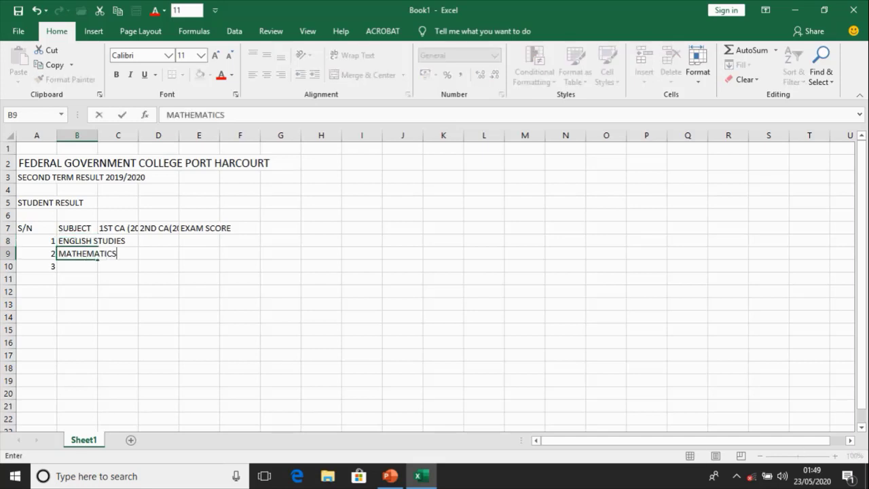
key(Return)
text(B)
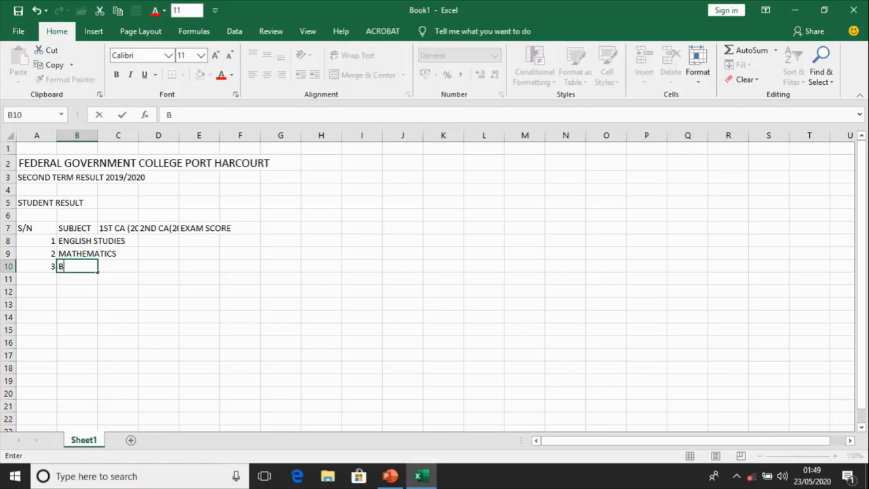
text(ASIC SCIE)
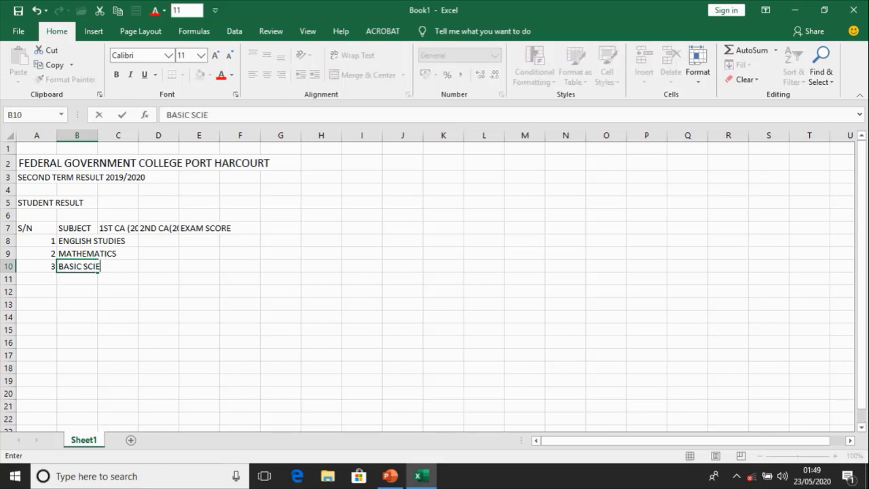
text(NCE AND TECH)
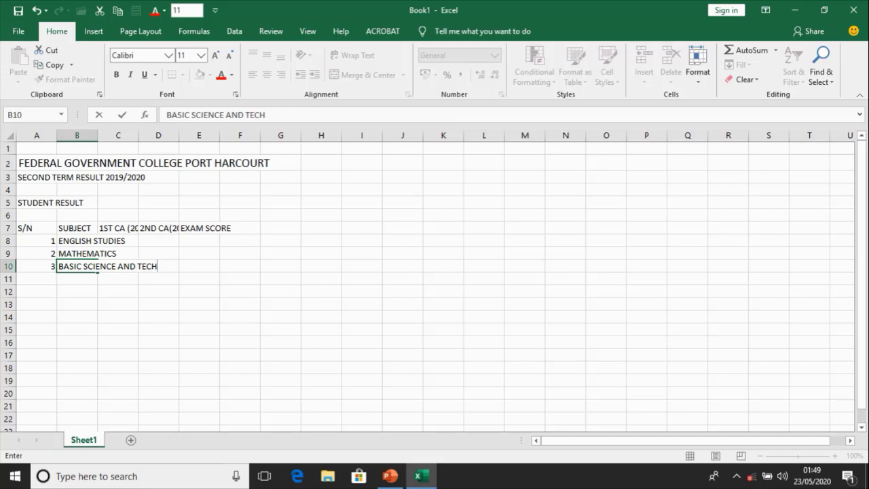
click(77, 240)
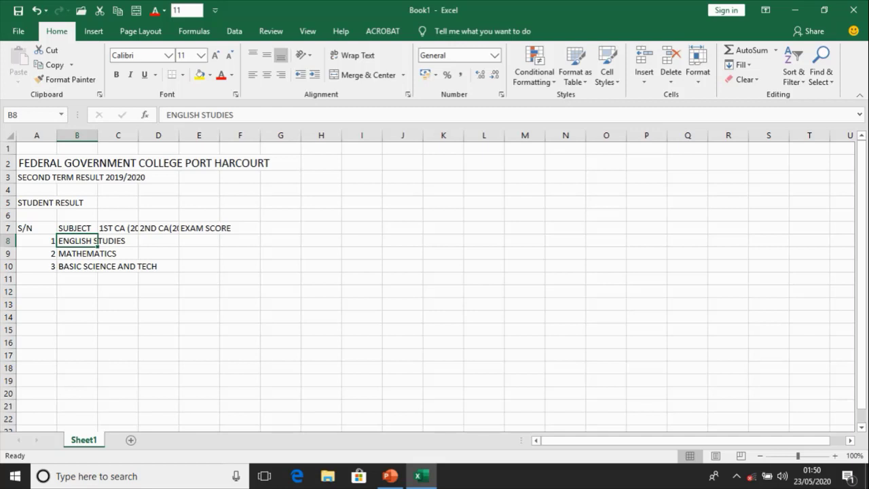
Replace the third subject in cell B10 with BUSINESS STUDIES.
click(158, 291)
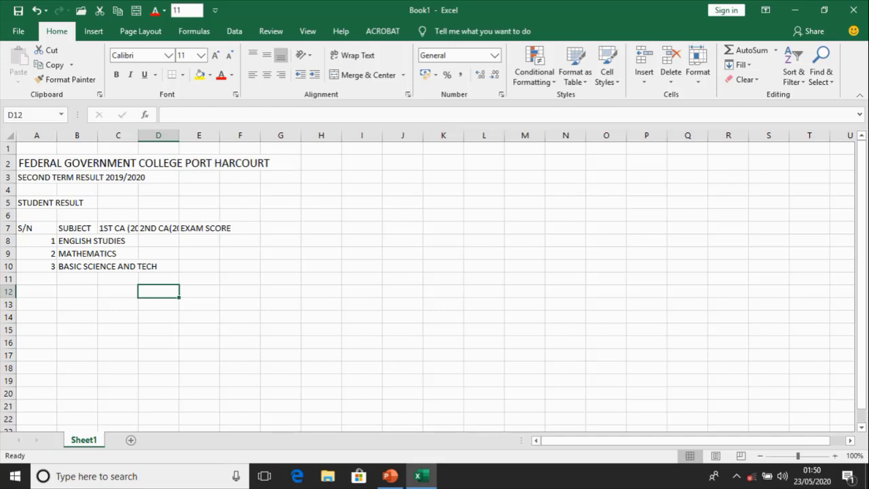
click(77, 266)
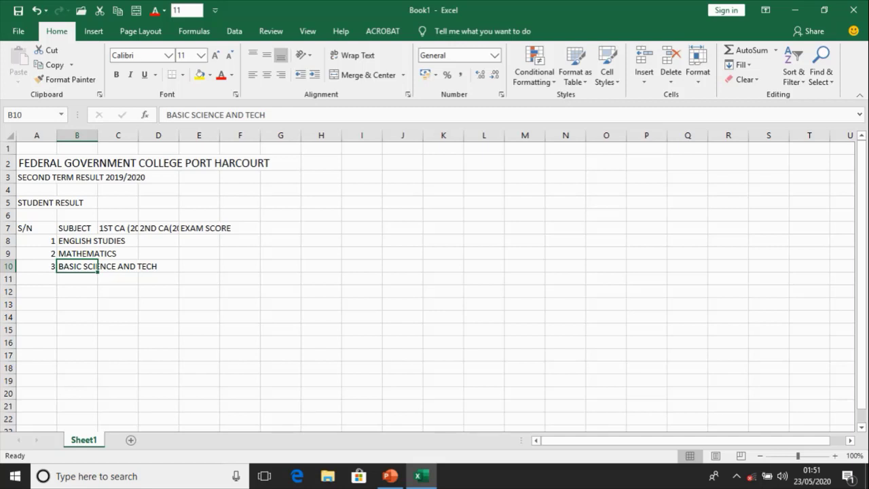
key(BackSpace)
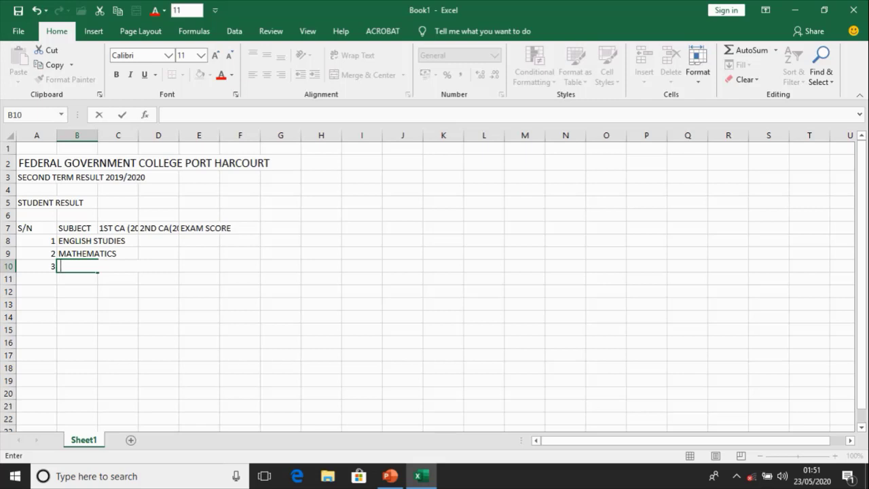
text(BUSINESS)
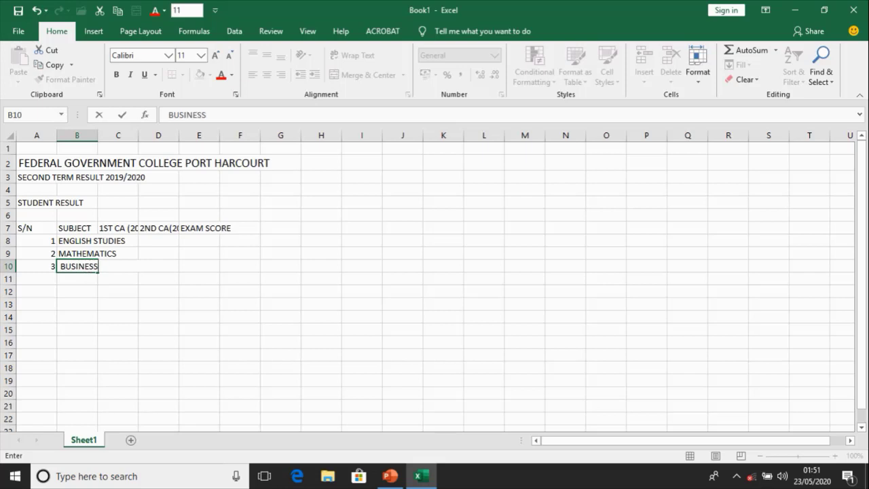
text( STUDIES)
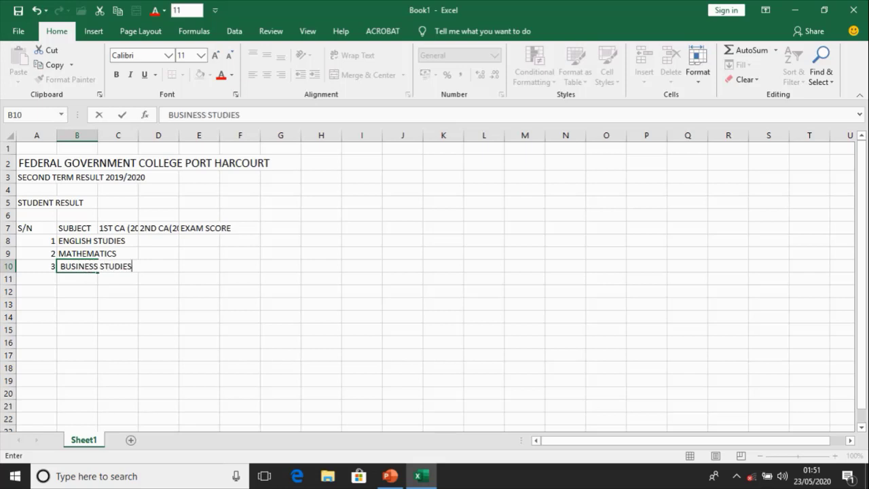
key(Return)
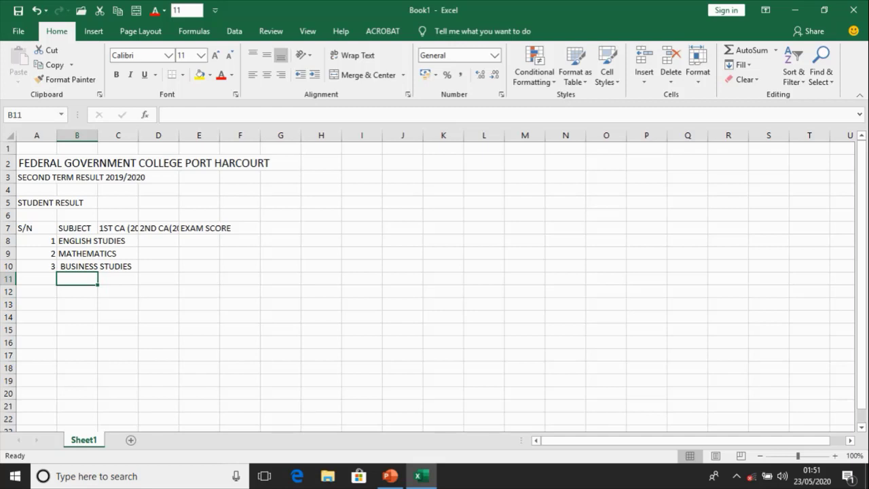
Overwrite the second subject in cell B9 with GENERAL MATHEMATICS.
click(98, 254)
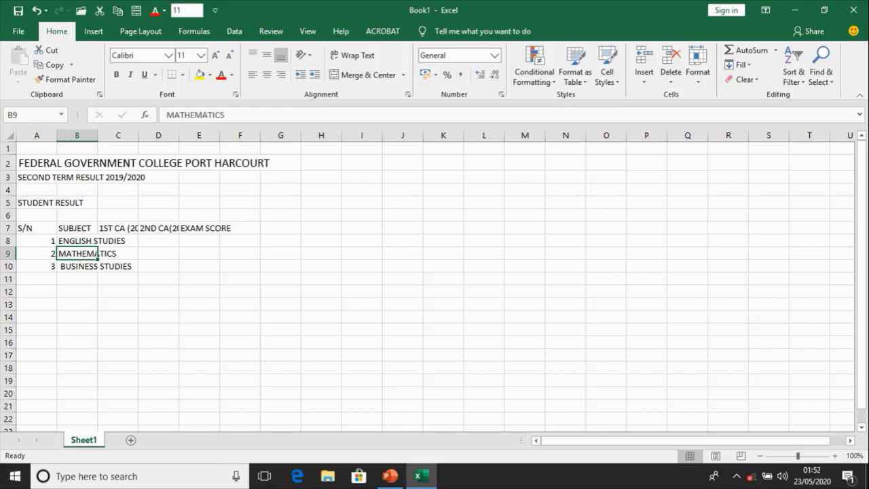
text(GENERAL)
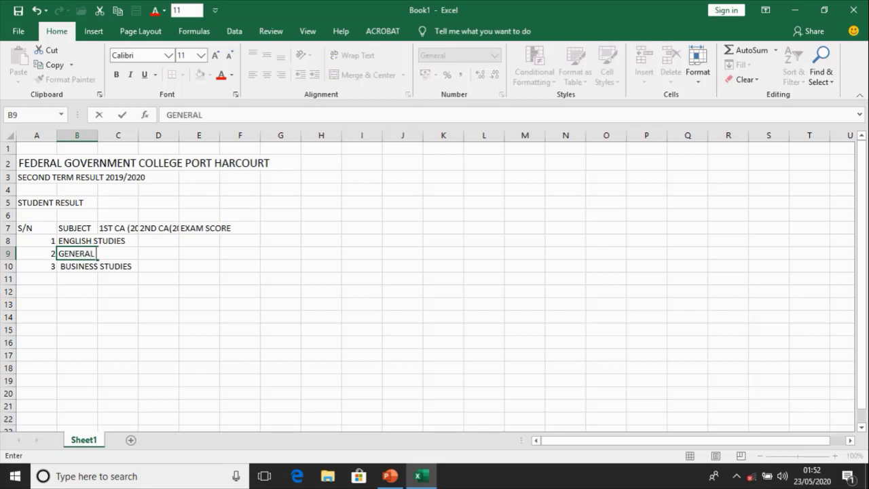
text( MATHEMATIC)
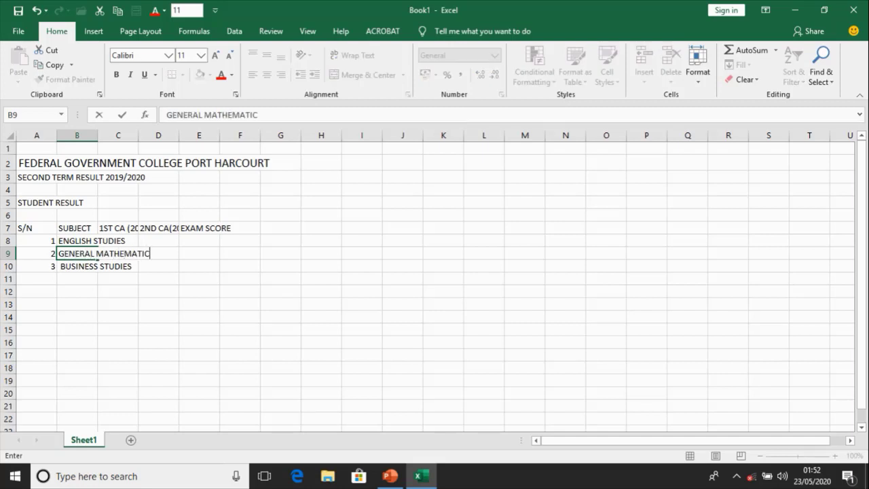
text(S)
key(Return)
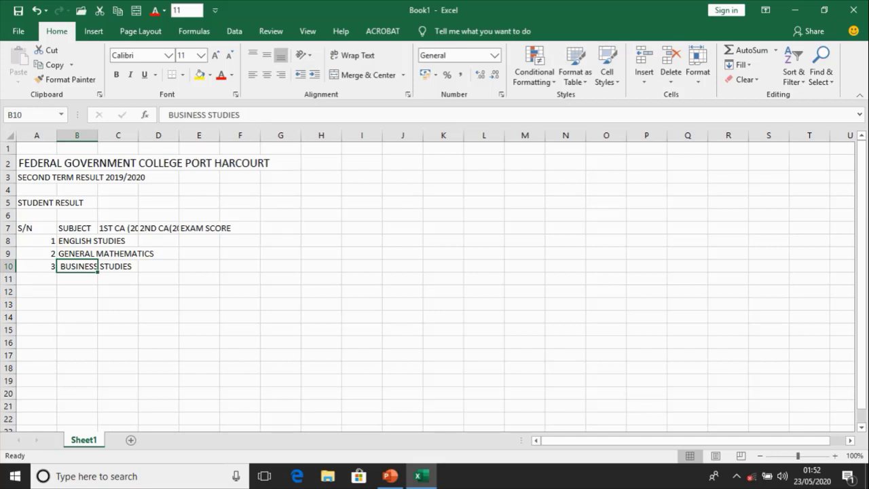
Edit the existing text of the first subject in cell B8 to read ENGLLISH LANGUAGE.
key(Up)
key(Up)
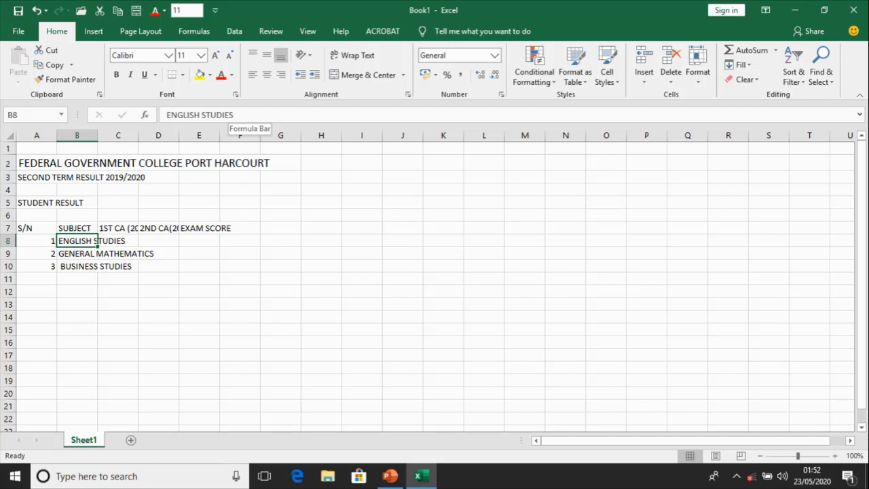
click(233, 115)
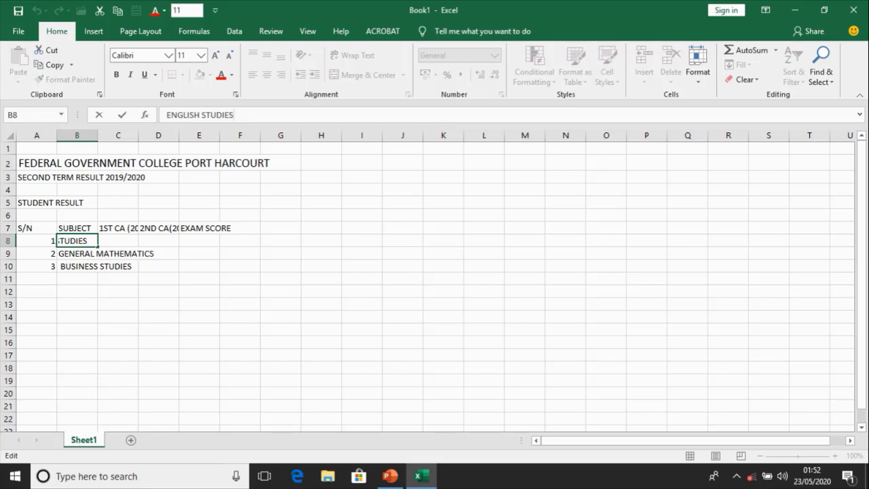
drag(234, 114, 165, 115)
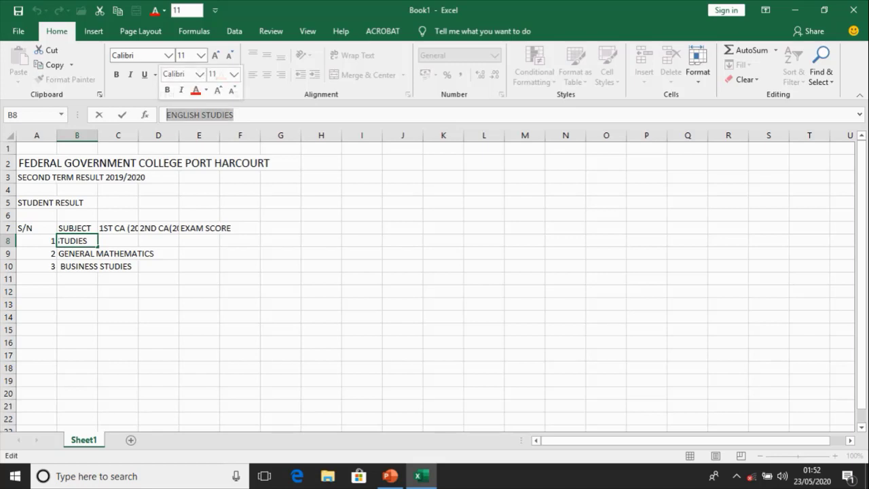
double_click(227, 115)
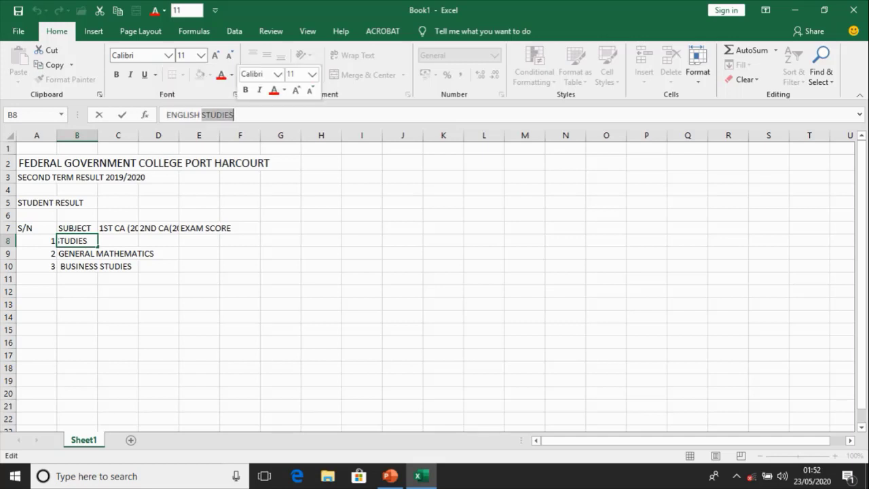
click(234, 115)
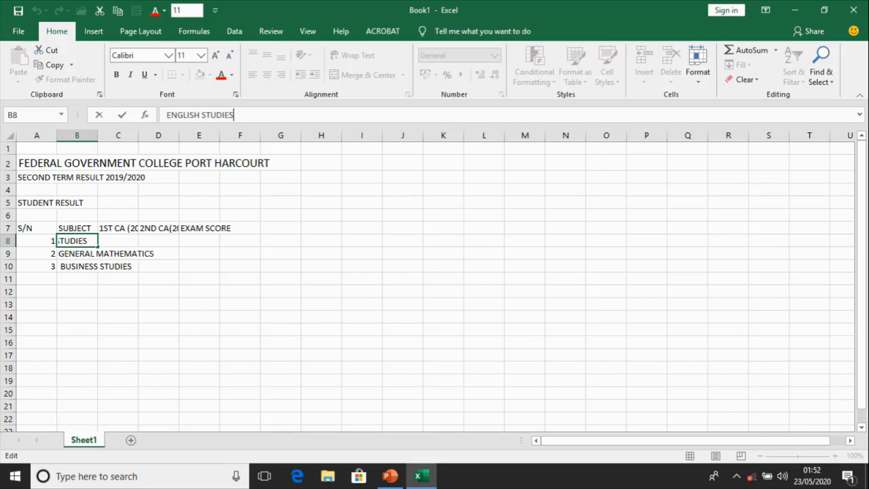
key(BackSpace)
key(BackSpace)
key(BackSpace)
key(BackSpace)
key(BackSpace)
key(BackSpace)
key(BackSpace)
key(BackSpace)
key(BackSpace)
key(BackSpace)
key(BackSpace)
key(BackSpace)
key(BackSpace)
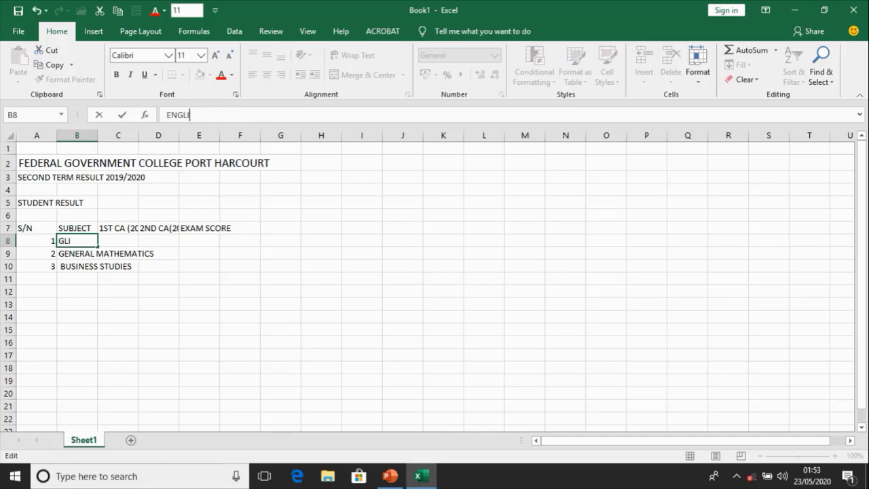
key(BackSpace)
key(BackSpace)
text(ENGLI)
text(SH LA)
key(BackSpace)
key(BackSpace)
key(BackSpace)
key(BackSpace)
key(BackSpace)
key(BackSpace)
text(E)
key(BackSpace)
text(LISH LANG)
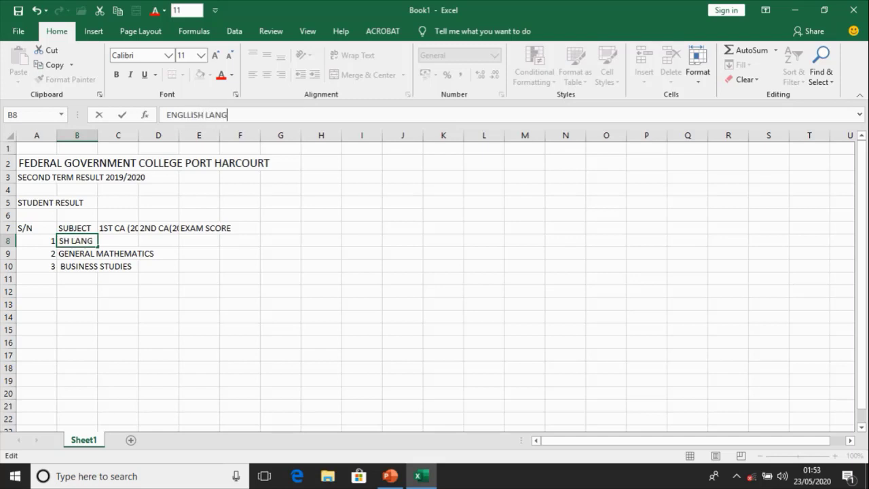
text(UAGE)
key(Return)
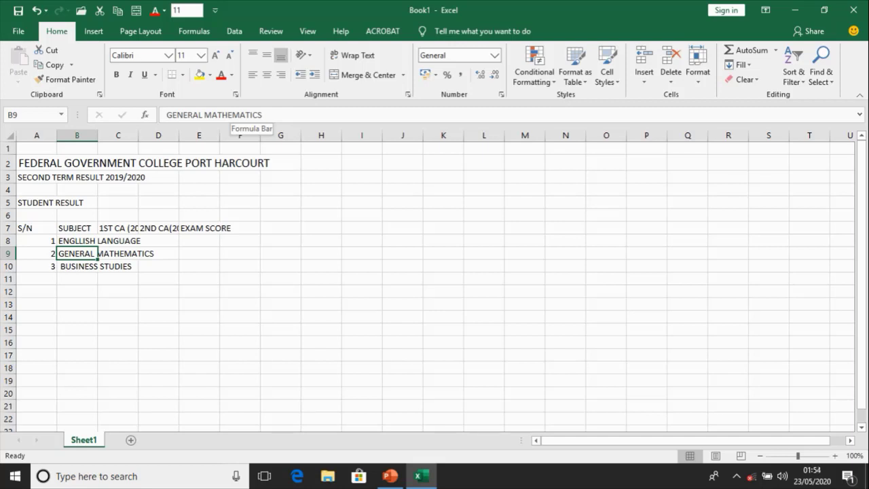
Save the workbook to the Desktop folder as an Excel Workbook named PRACTICE RESULT.
click(158, 253)
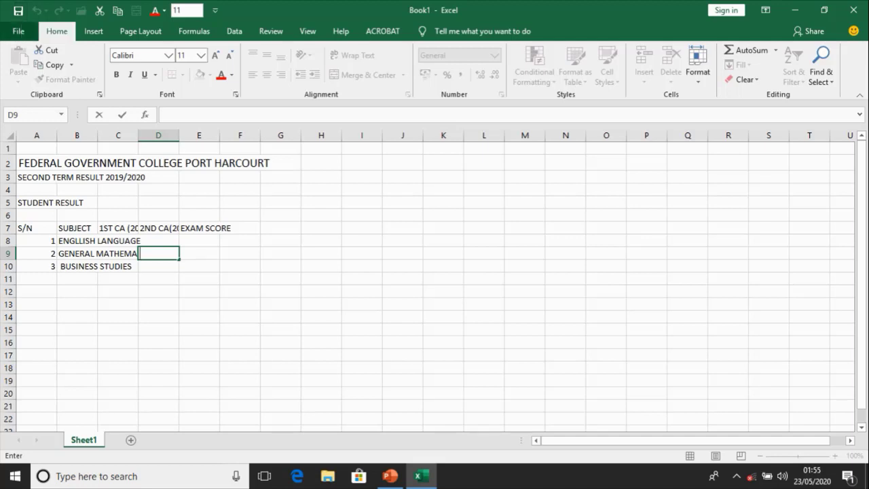
click(18, 31)
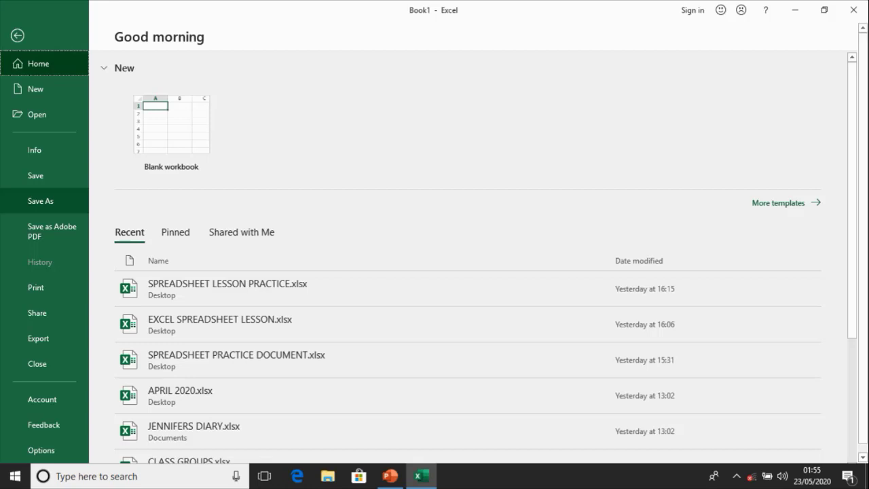
click(40, 200)
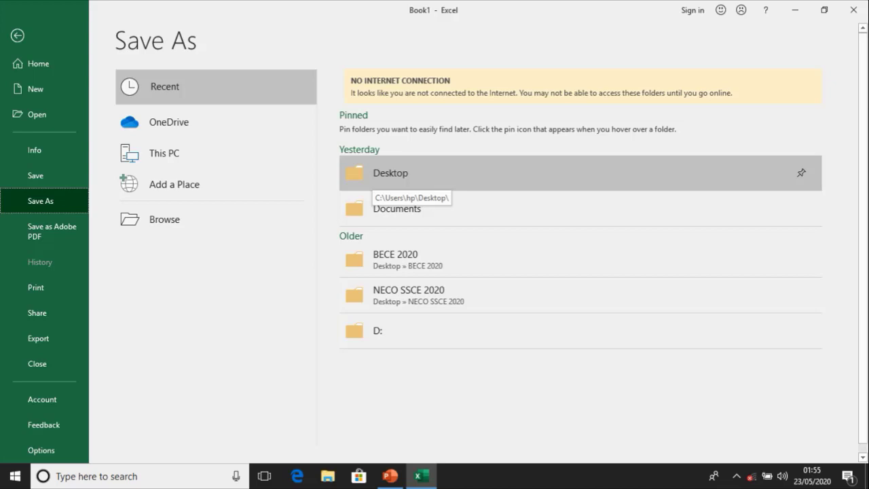
click(380, 178)
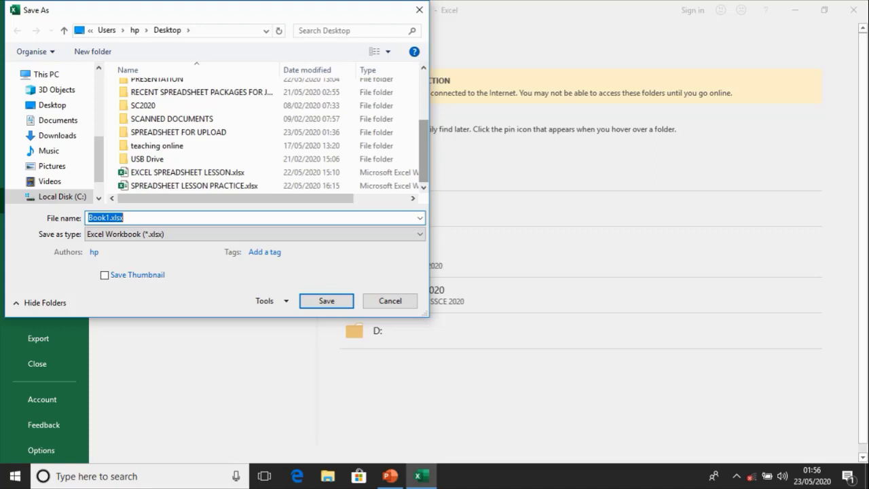
key(BackSpace)
text(PRACTICE RE)
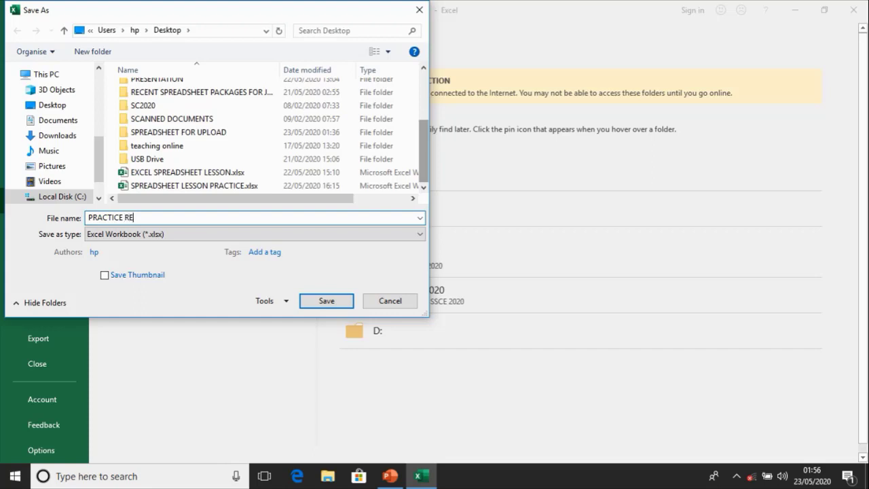
text(SULT)
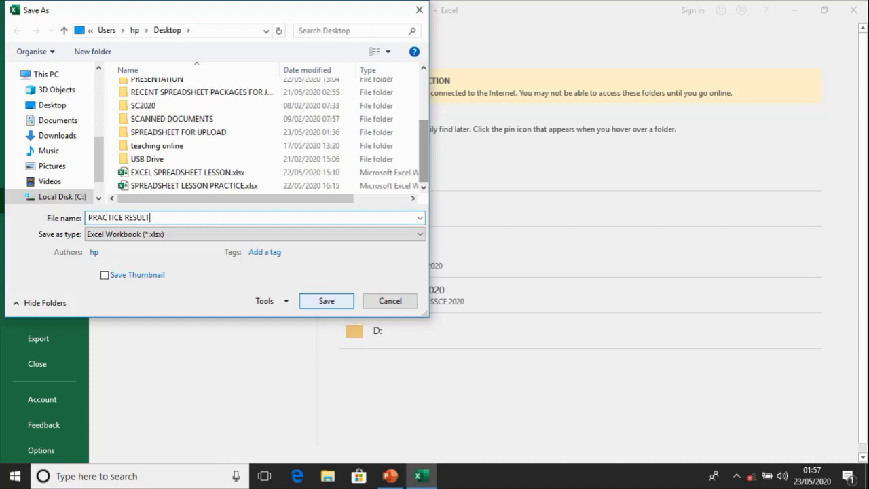
click(326, 301)
click(327, 302)
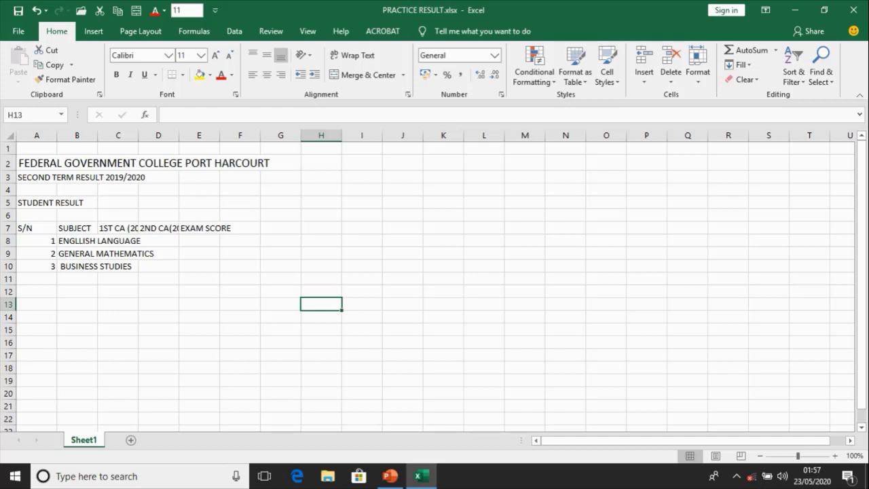
double_click(402, 342)
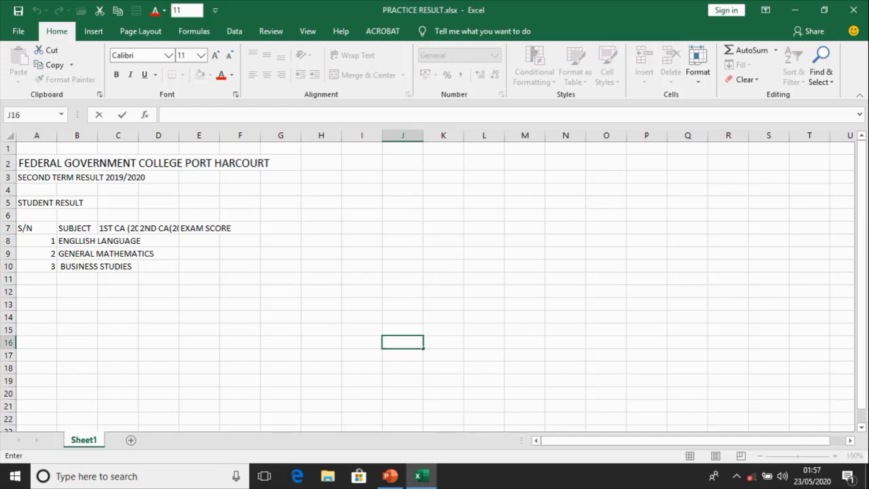